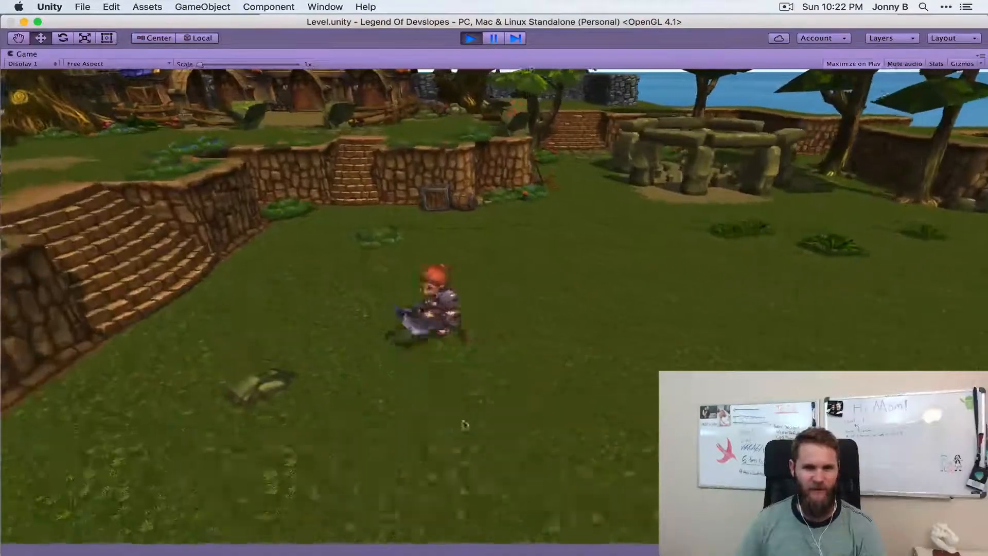
Step: Steer the hero around the level in play mode with the enemies in pursuit, and stop the game
{"action": "key", "text": "a"}
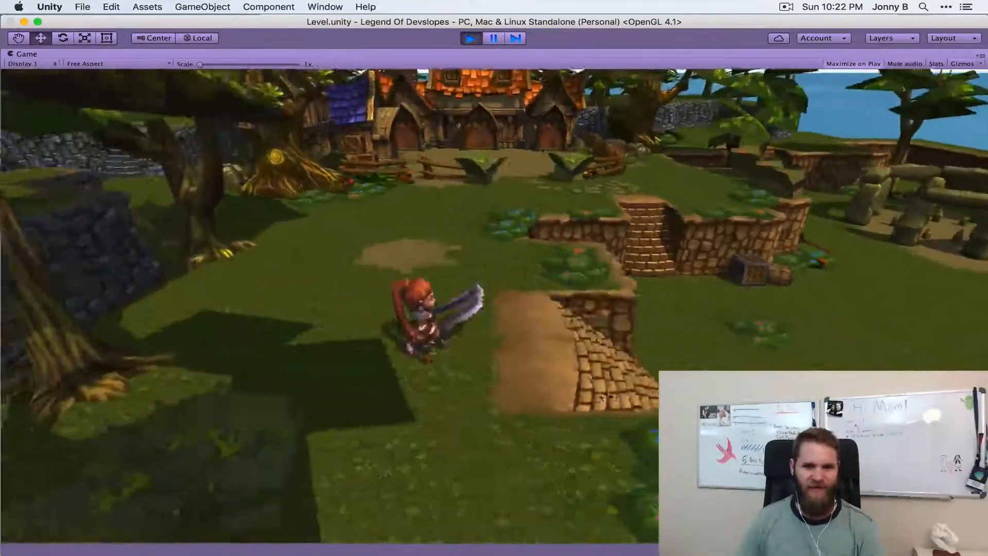
{"action": "key", "text": "s"}
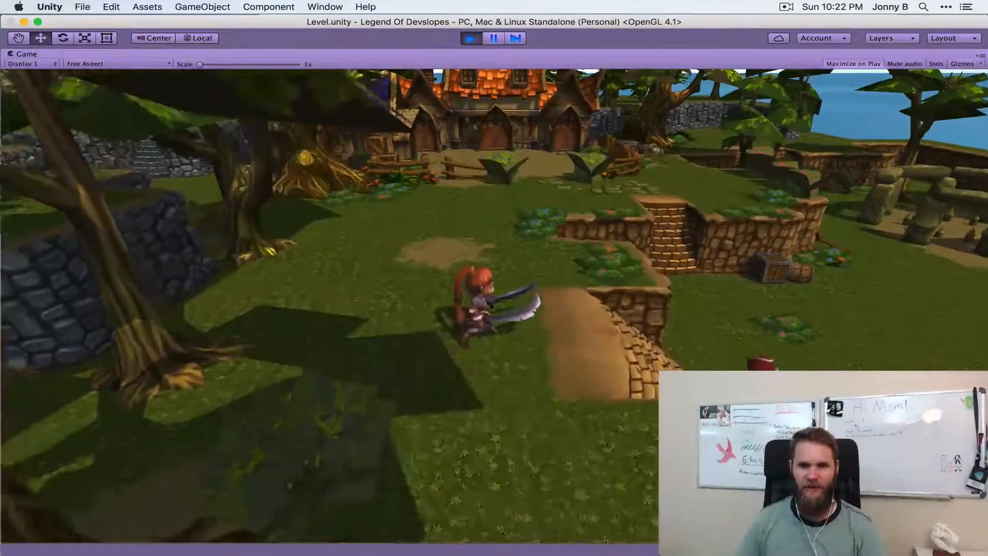
{"action": "key", "text": "a"}
{"action": "key", "text": "w"}
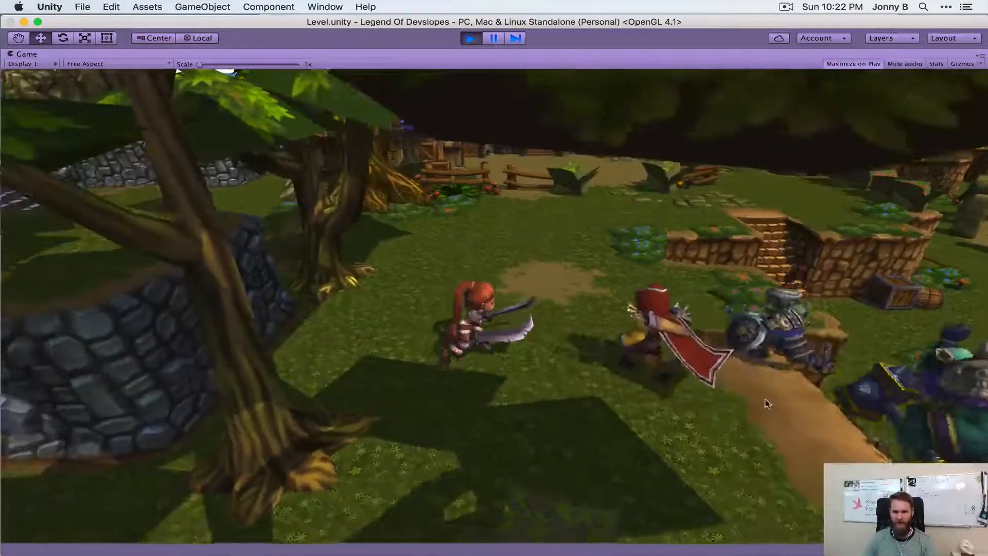
{"action": "key", "text": "a"}
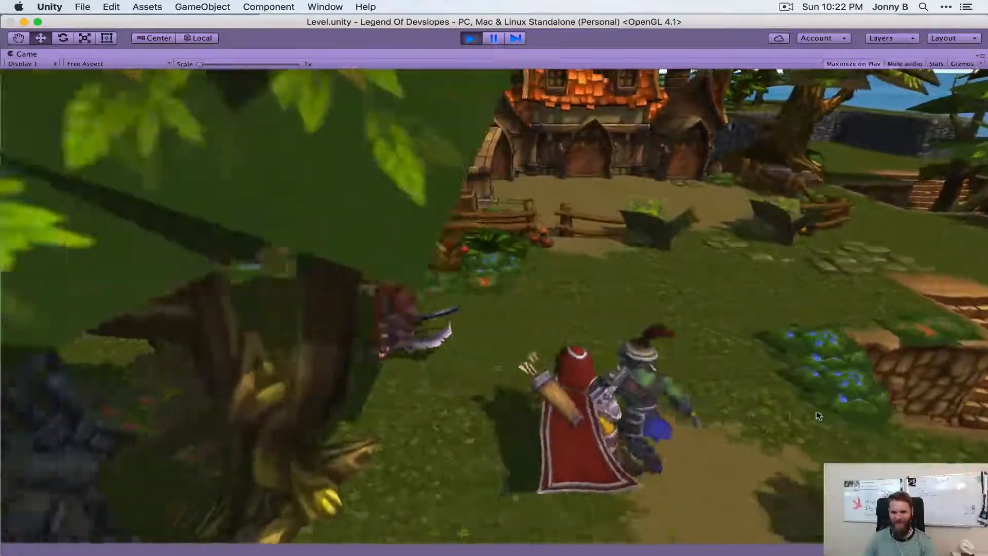
{"action": "key", "text": "d"}
{"action": "key", "text": "s"}
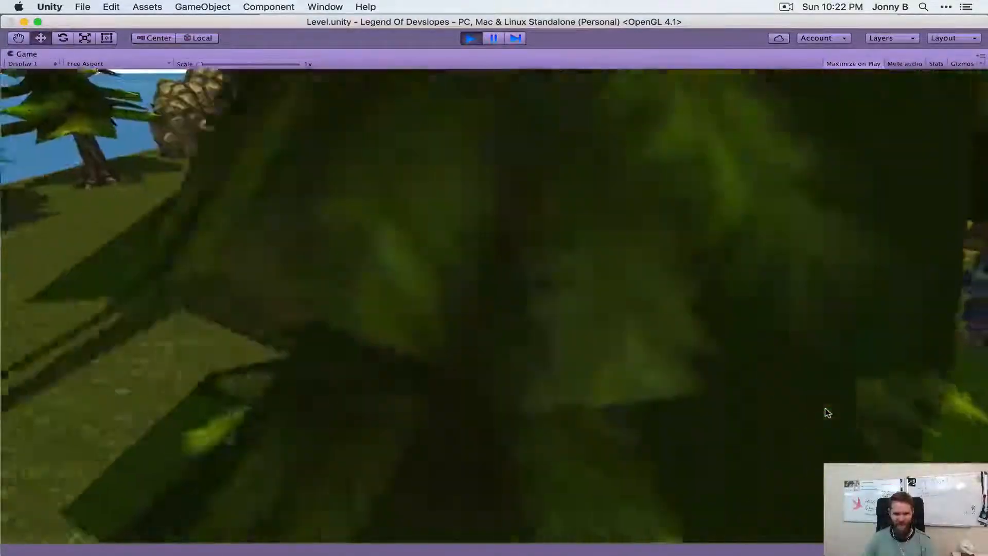
{"action": "key", "text": "d"}
{"action": "key", "text": "w"}
{"action": "key", "text": "s"}
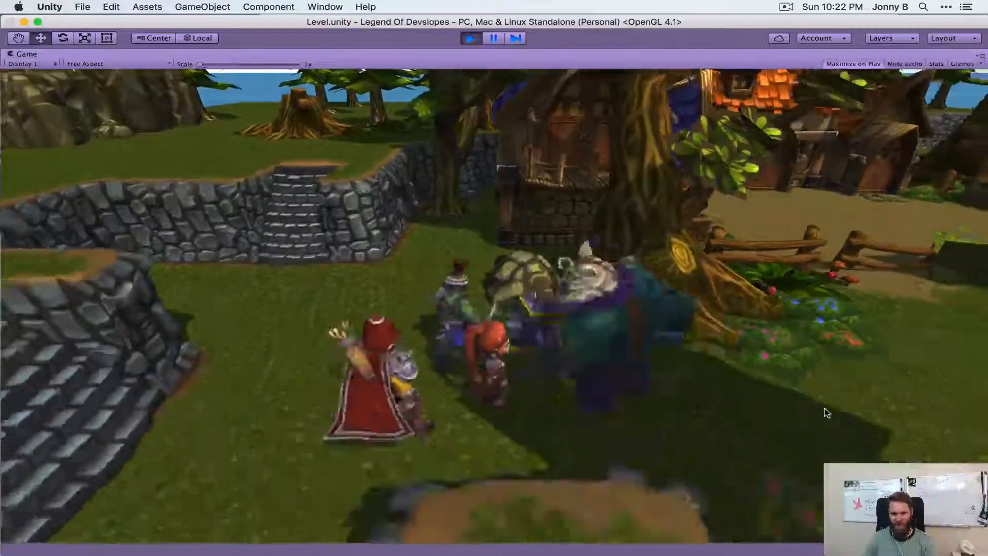
{"action": "key", "text": "d"}
{"action": "key", "text": "d"}
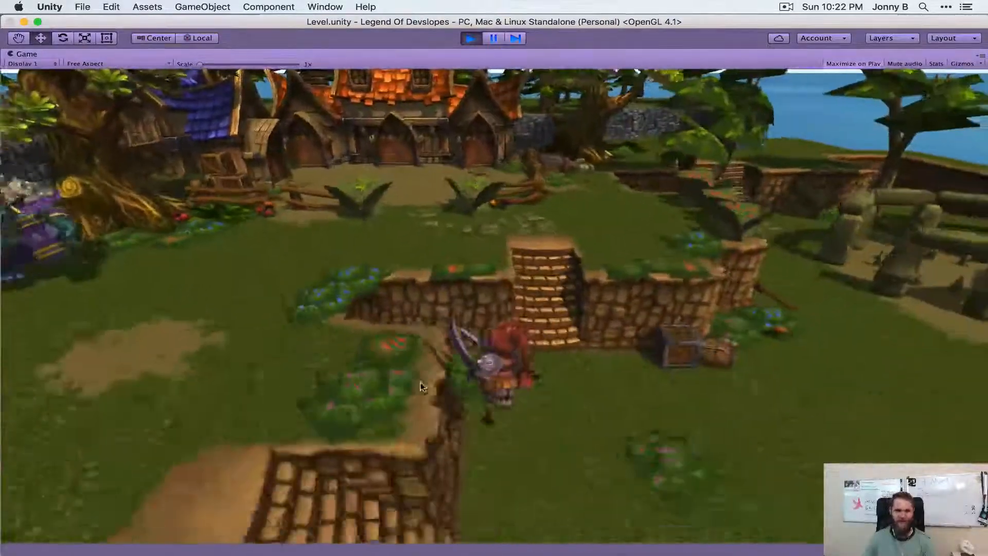
{"action": "key", "text": "d"}
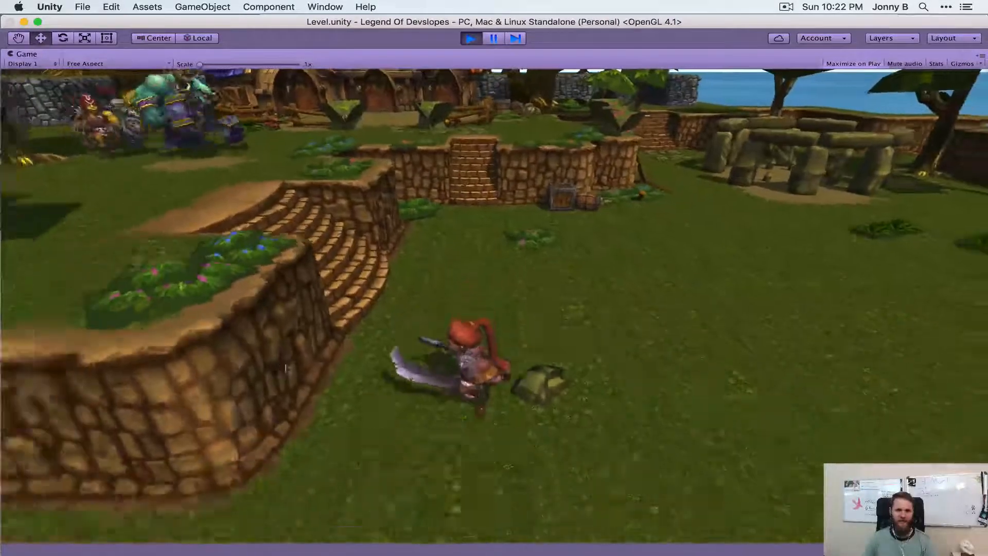
{"action": "key", "text": "w"}
{"action": "key", "text": "w"}
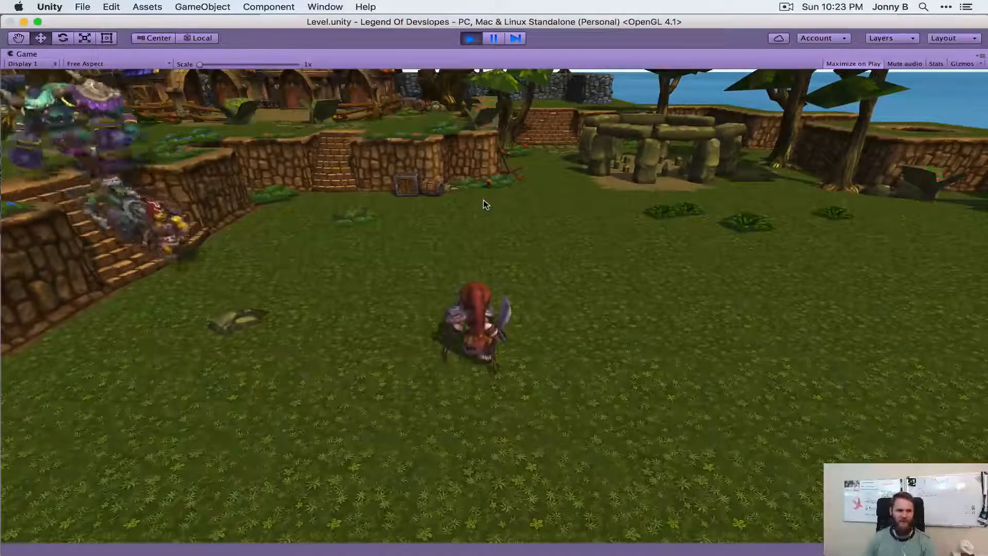
{"action": "key", "text": "s"}
{"action": "key", "text": "a"}
{"action": "key", "text": "d"}
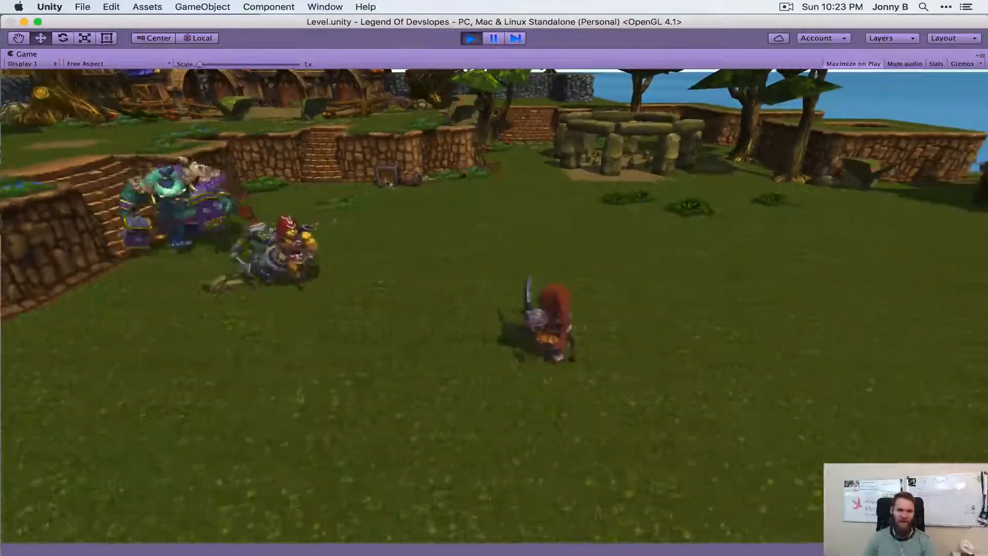
{"action": "key", "text": "s"}
{"action": "key", "text": "w"}
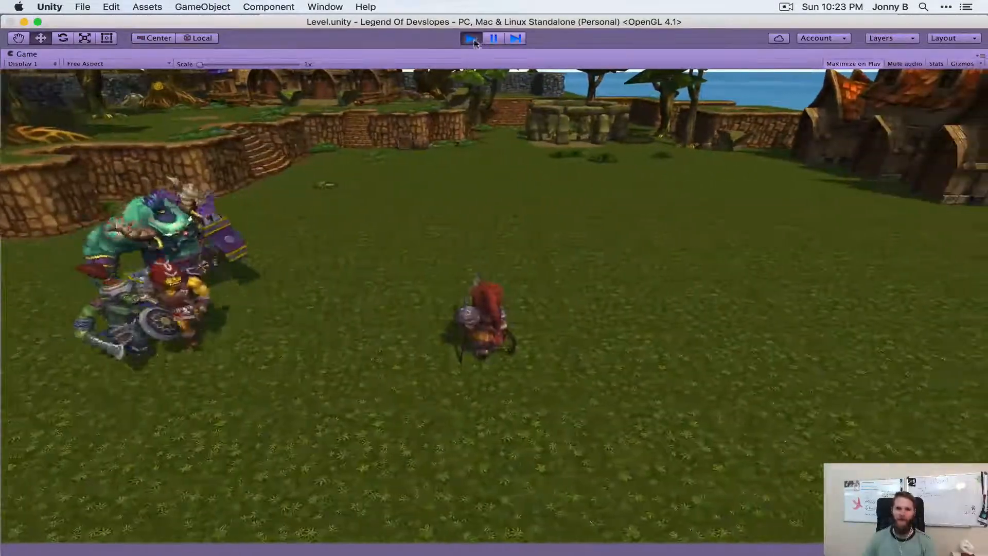
{"action": "key", "text": "super+p"}
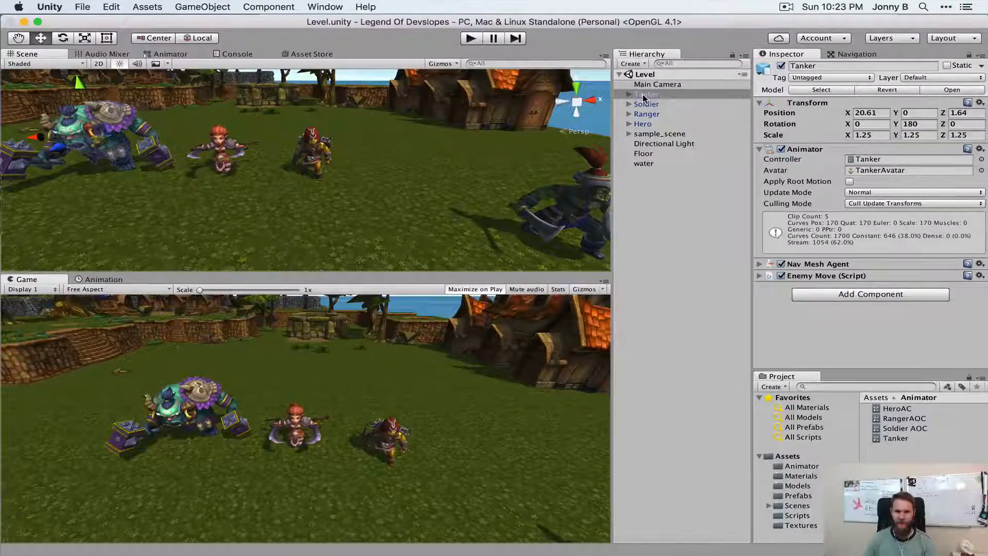
Step: Add a Rigidbody physics component to the Tanker and expand its settings
{"action": "left_click", "coordinate": [759, 149]}
{"action": "left_click", "coordinate": [851, 192]}
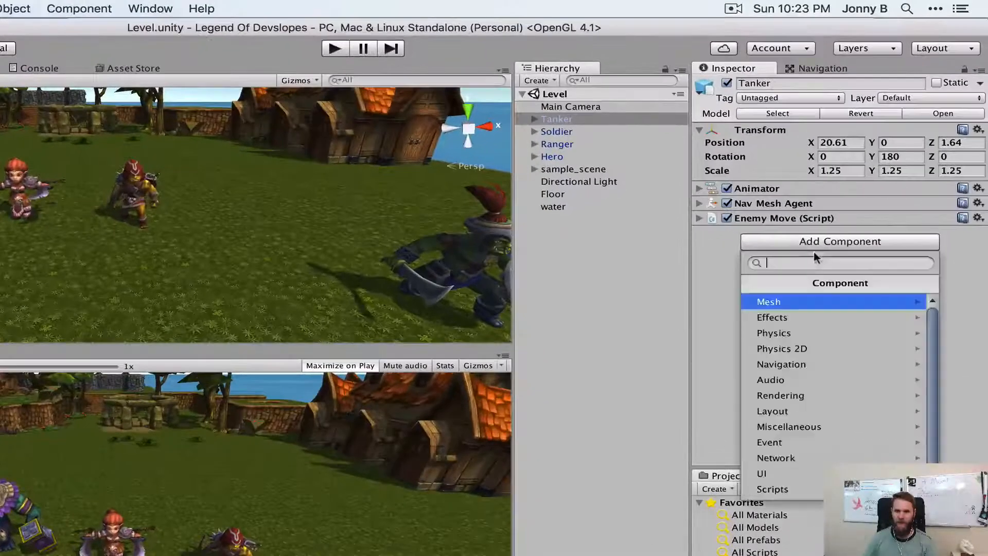
{"action": "left_click", "coordinate": [778, 333]}
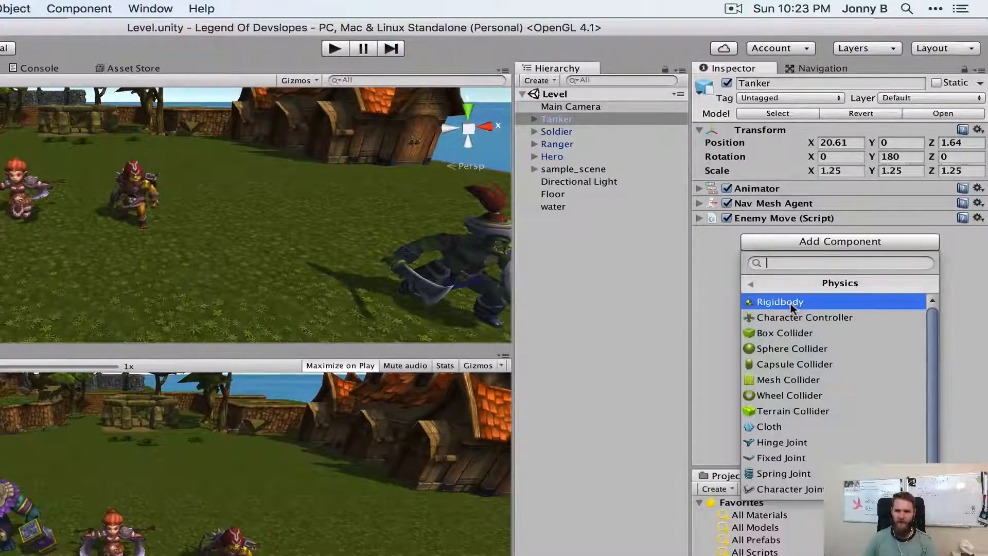
{"action": "left_click", "coordinate": [791, 303]}
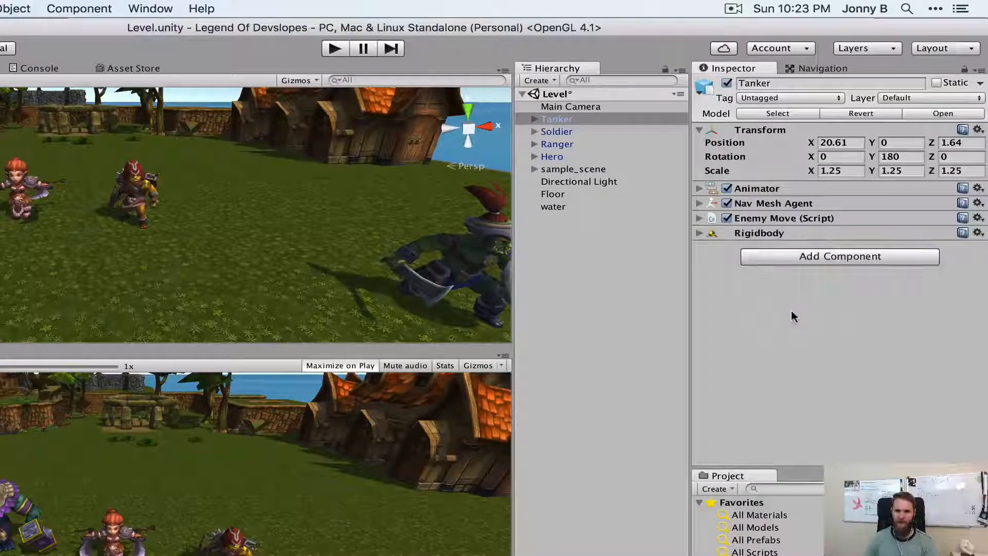
{"action": "left_click", "coordinate": [699, 234]}
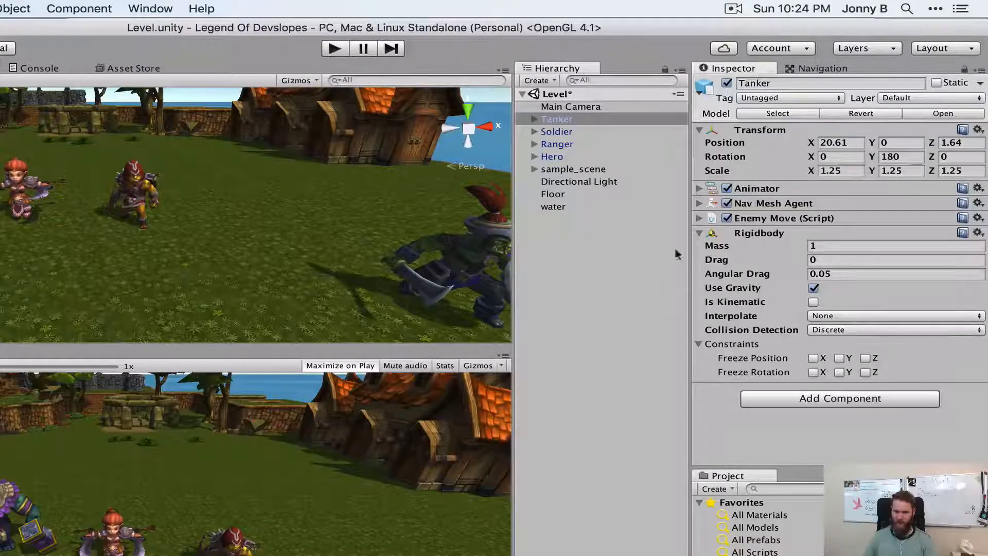
Step: Play-test the Tanker with its Rigidbody by moving the hero among the enemies, and stop the game
{"action": "left_click", "coordinate": [335, 49]}
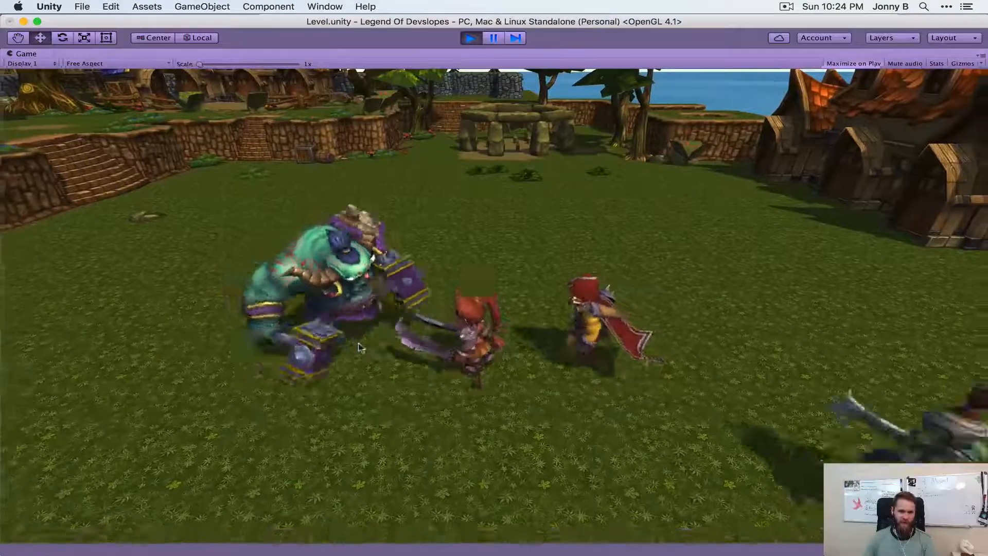
{"action": "key", "text": "s"}
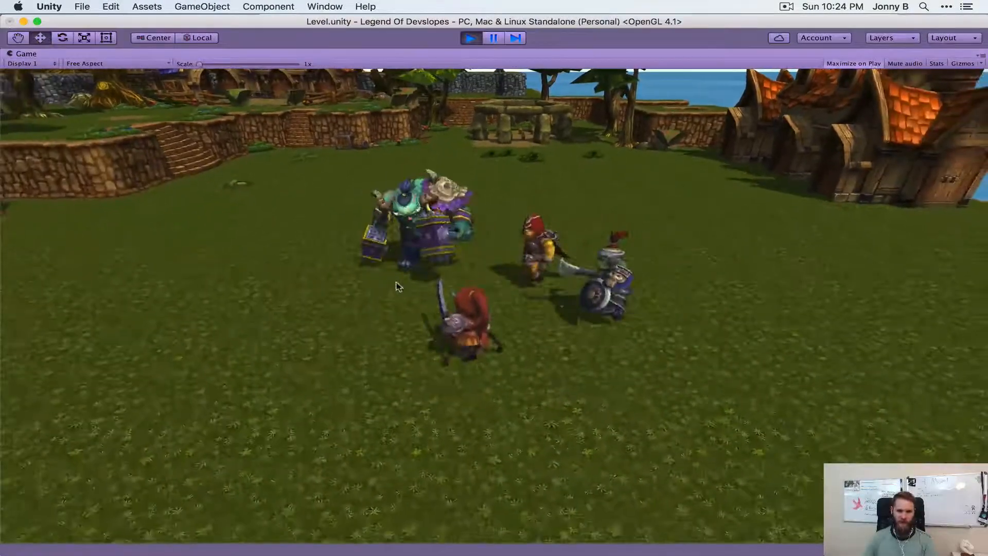
{"action": "key", "text": "a"}
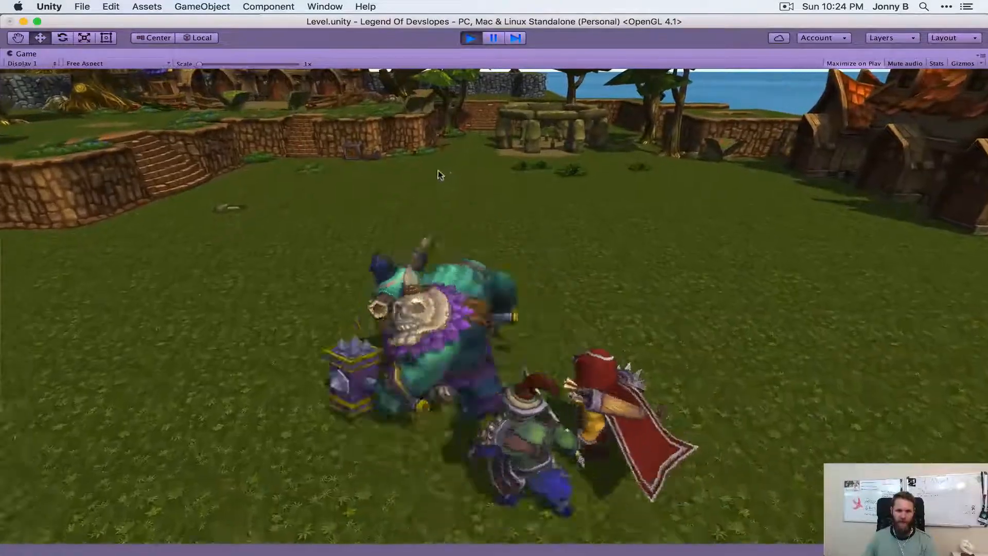
{"action": "left_click", "coordinate": [470, 39]}
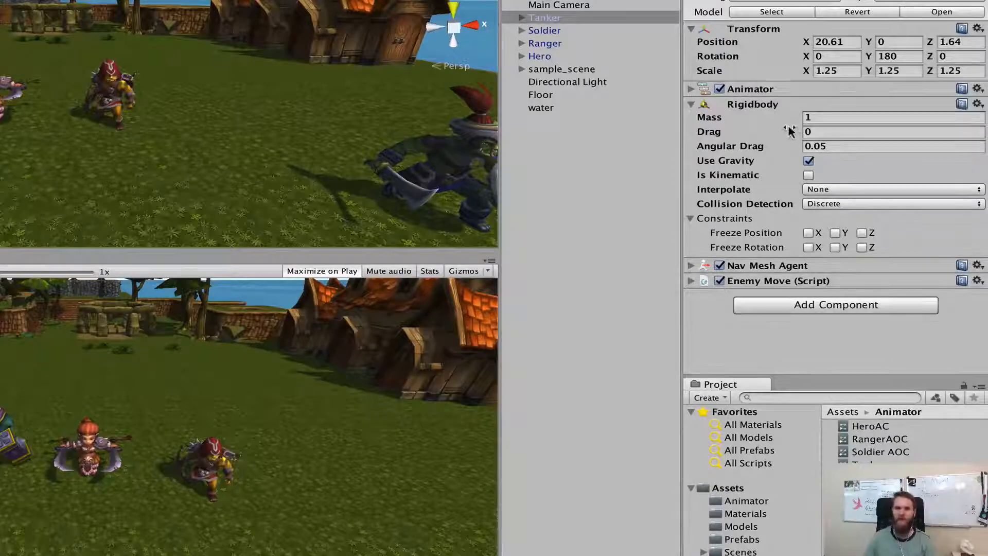
Step: Add a Capsule Collider physics component to the Tanker
{"action": "left_click", "coordinate": [751, 308]}
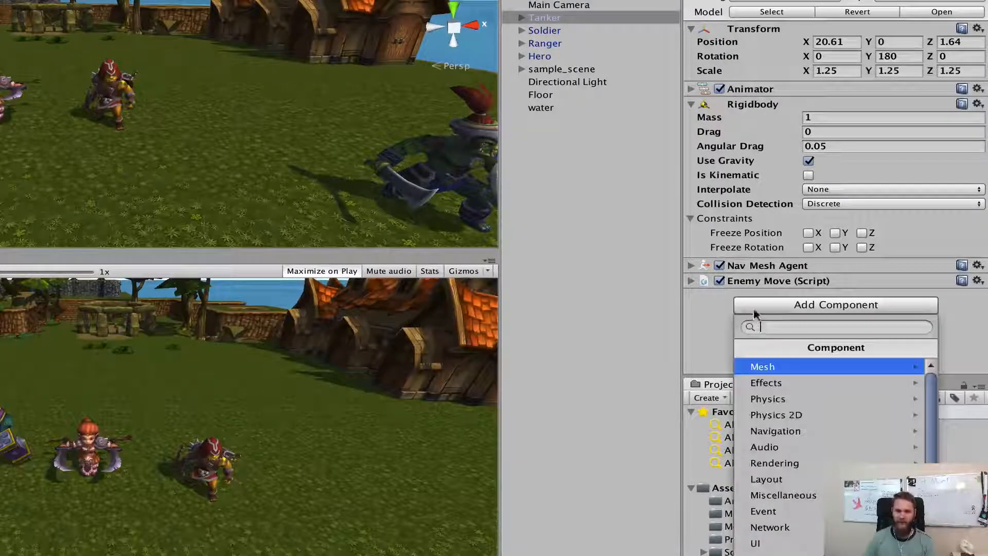
{"action": "left_click", "coordinate": [774, 400]}
{"action": "left_click", "coordinate": [792, 431]}
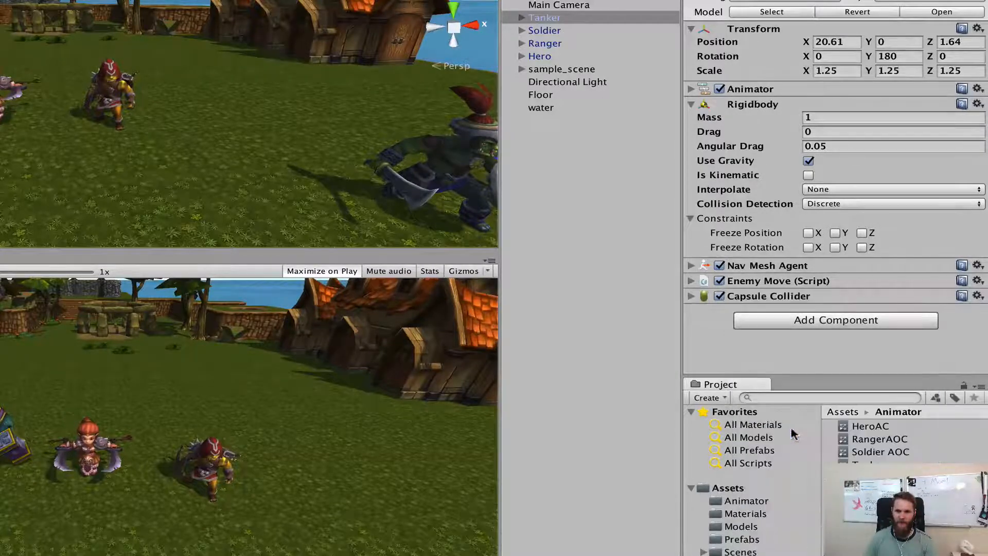
{"action": "left_click", "coordinate": [748, 324]}
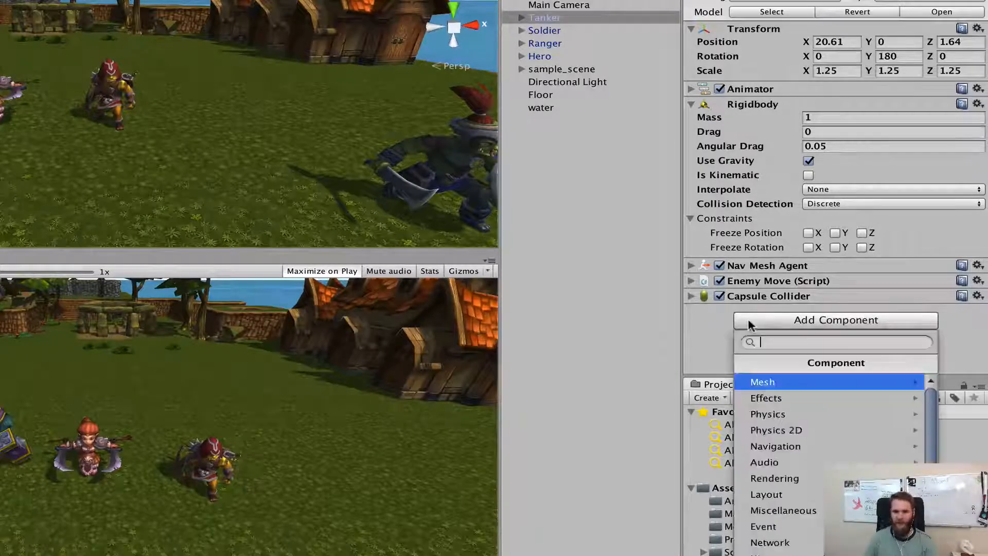
{"action": "left_click", "coordinate": [770, 413]}
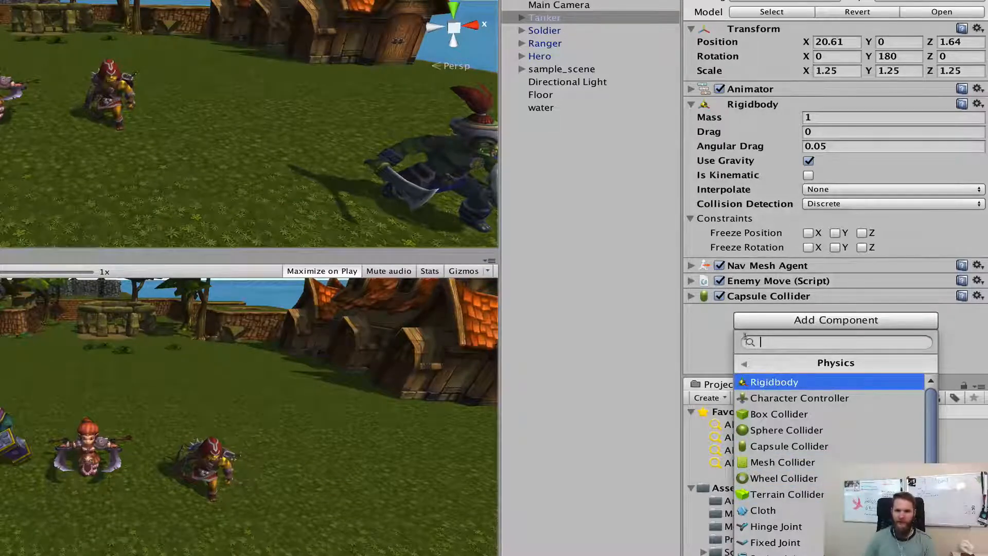
{"action": "left_click", "coordinate": [718, 343]}
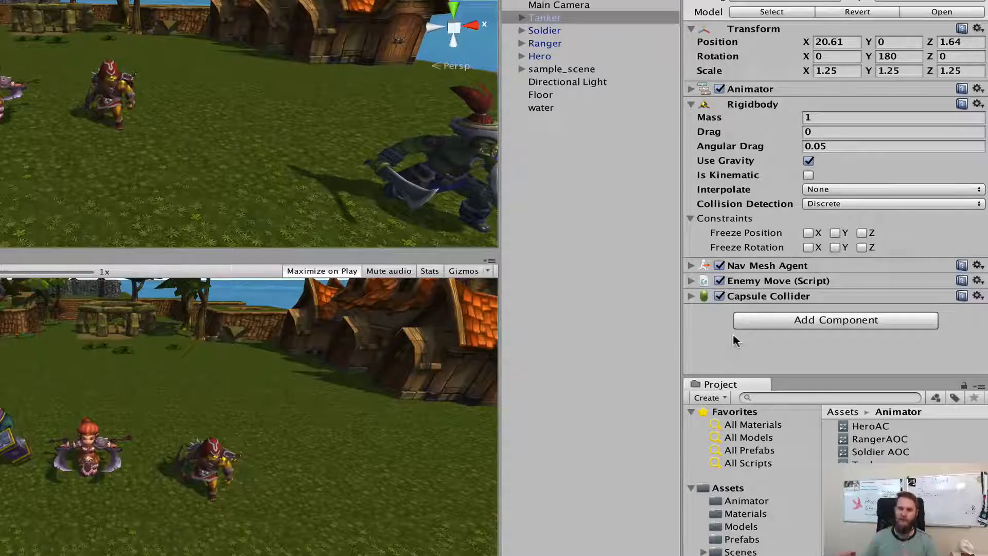
Step: Expand the Tanker's Capsule Collider settings and enlarge the Scene view for a closer look at the model
{"action": "left_click", "coordinate": [691, 296]}
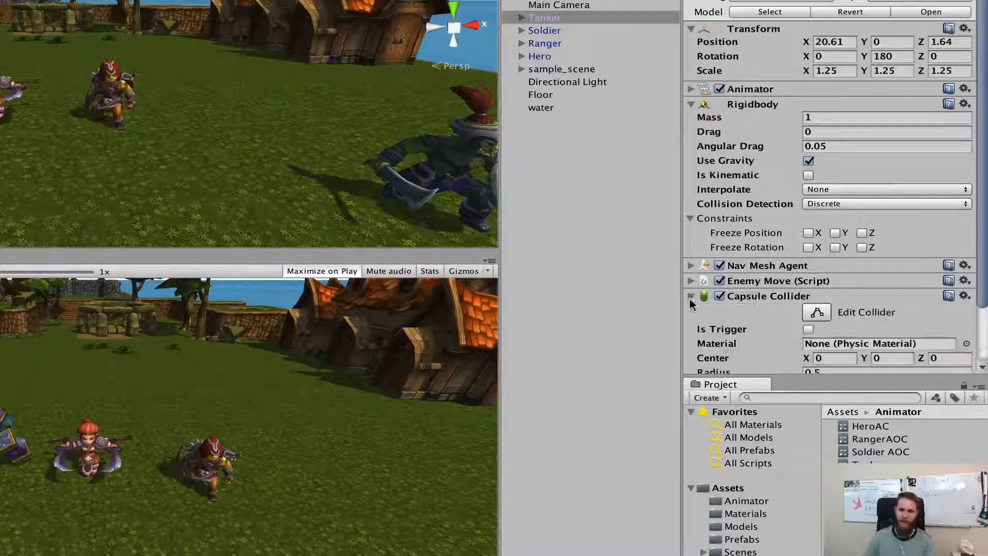
{"action": "scroll", "coordinate": [760, 303], "scroll_direction": "down", "scroll_amount": 3}
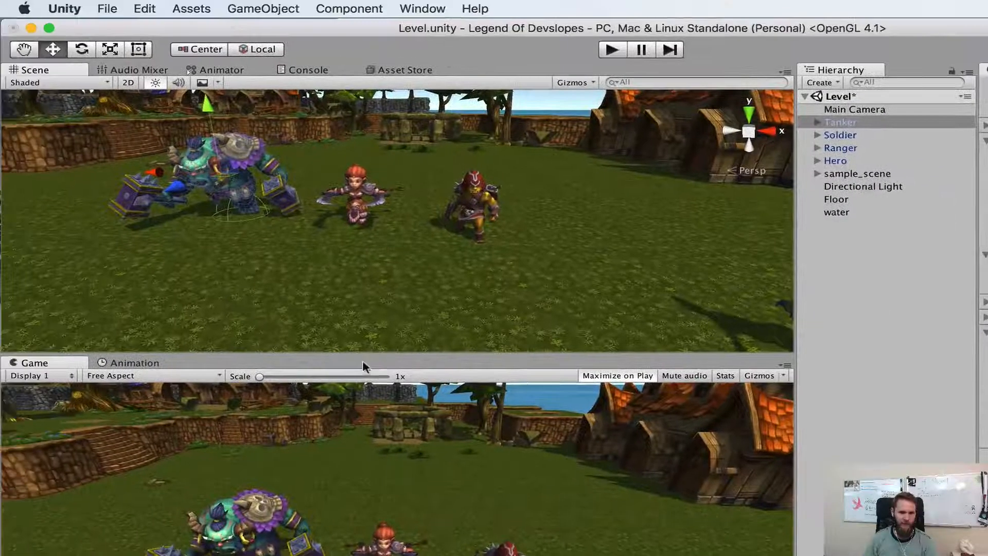
{"action": "left_click_drag", "start_coordinate": [362, 363], "coordinate": [355, 468]}
{"action": "right_click_drag", "start_coordinate": [276, 361], "coordinate": [191, 281]}
{"action": "scroll", "coordinate": [291, 207], "scroll_direction": "up", "scroll_amount": 5}
{"action": "middle_click_drag", "start_coordinate": [291, 208], "coordinate": [302, 213]}
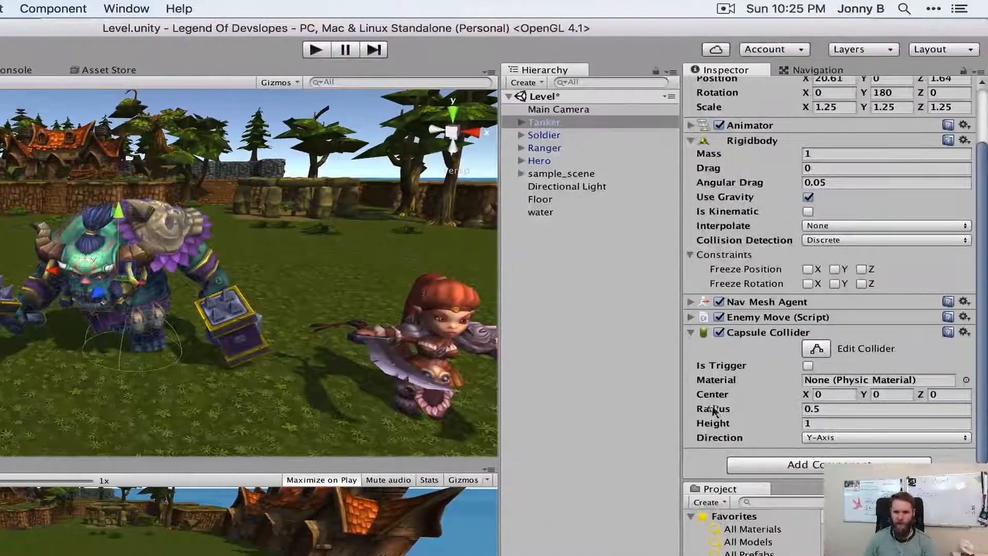
Step: Set the Tanker's Capsule Collider centre Y to 1, height to 1.5 and radius to .75, and check its fit around the model
{"action": "left_click", "coordinate": [881, 394]}
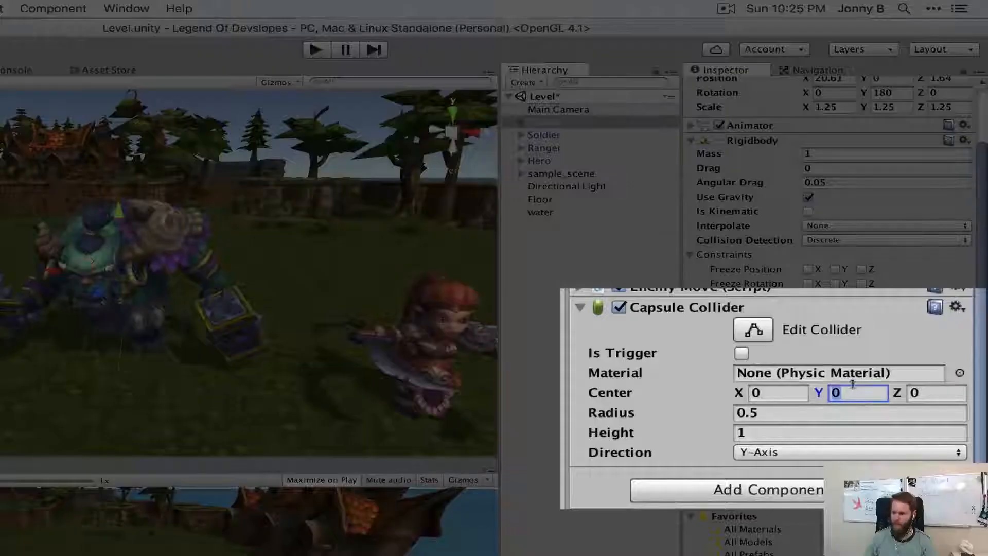
{"action": "type", "text": "1"}
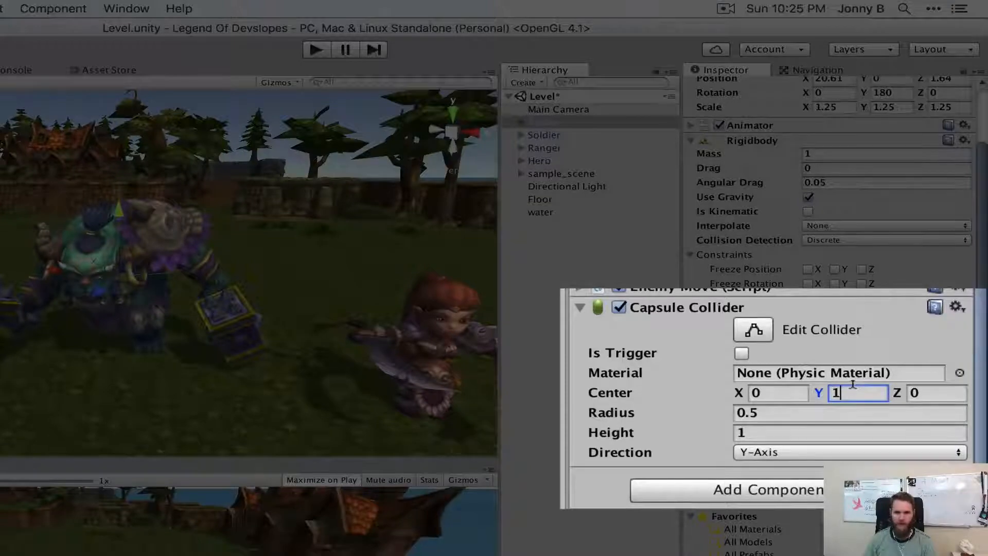
{"action": "left_click", "coordinate": [759, 428]}
{"action": "type", "text": "1.5"}
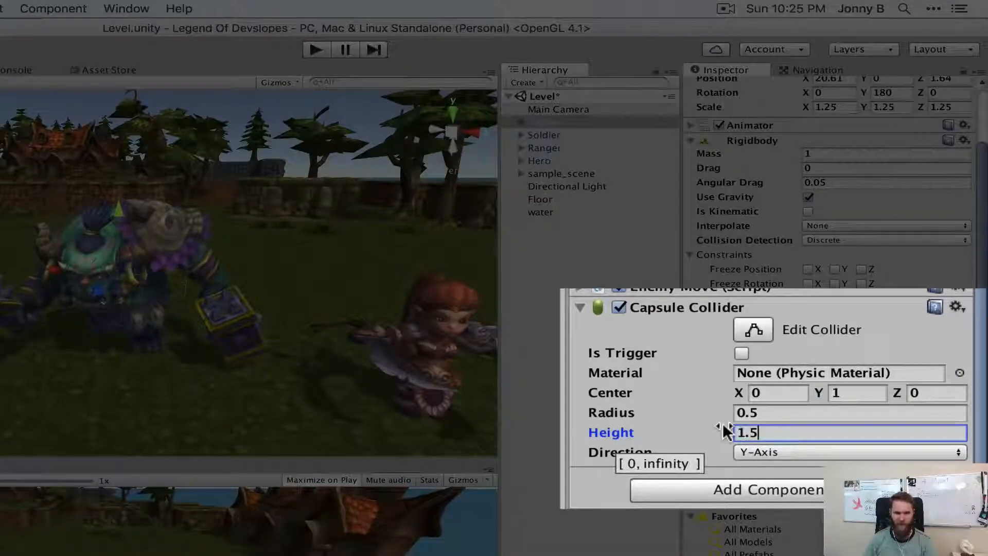
{"action": "left_click", "coordinate": [743, 412]}
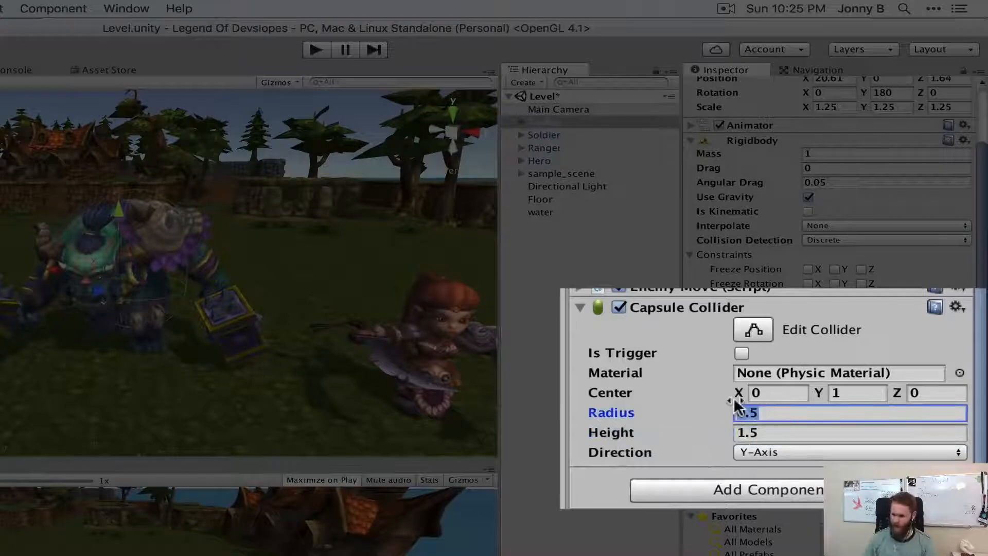
{"action": "key", "text": "BackSpace"}
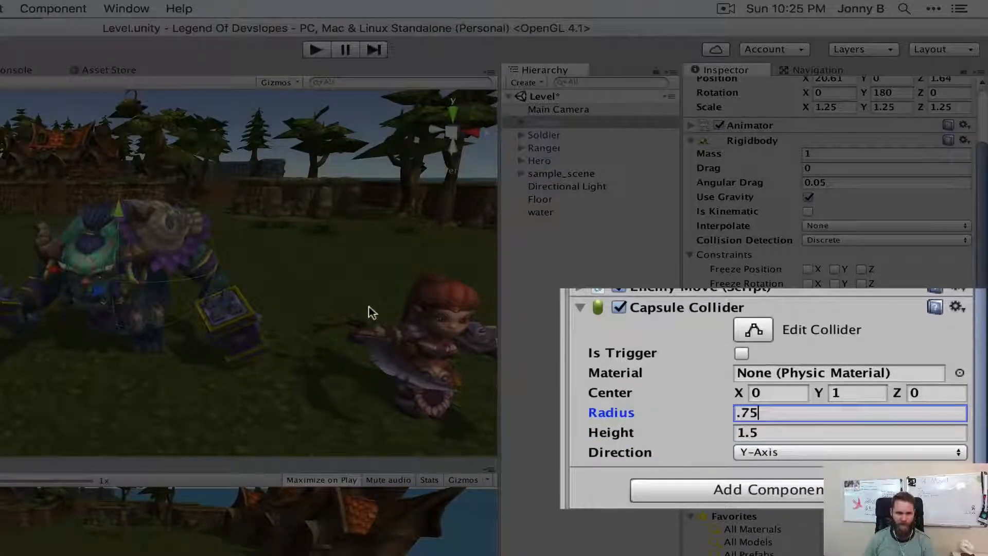
{"action": "right_click_drag", "start_coordinate": [289, 268], "coordinate": [132, 281]}
{"action": "middle_click_drag", "start_coordinate": [172, 281], "coordinate": [155, 280]}
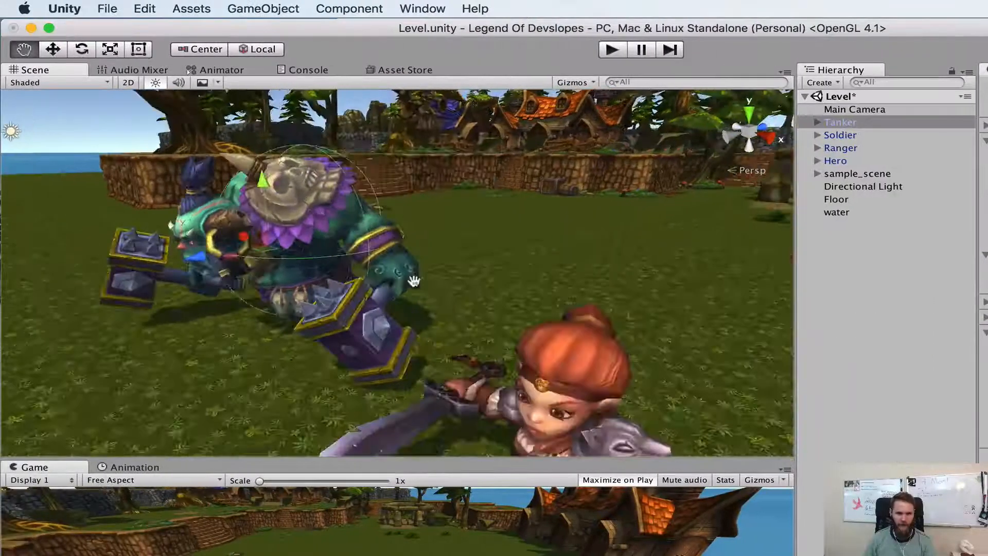
{"action": "right_click_drag", "start_coordinate": [194, 256], "coordinate": [140, 250]}
{"action": "middle_click_drag", "start_coordinate": [399, 255], "coordinate": [388, 247]}
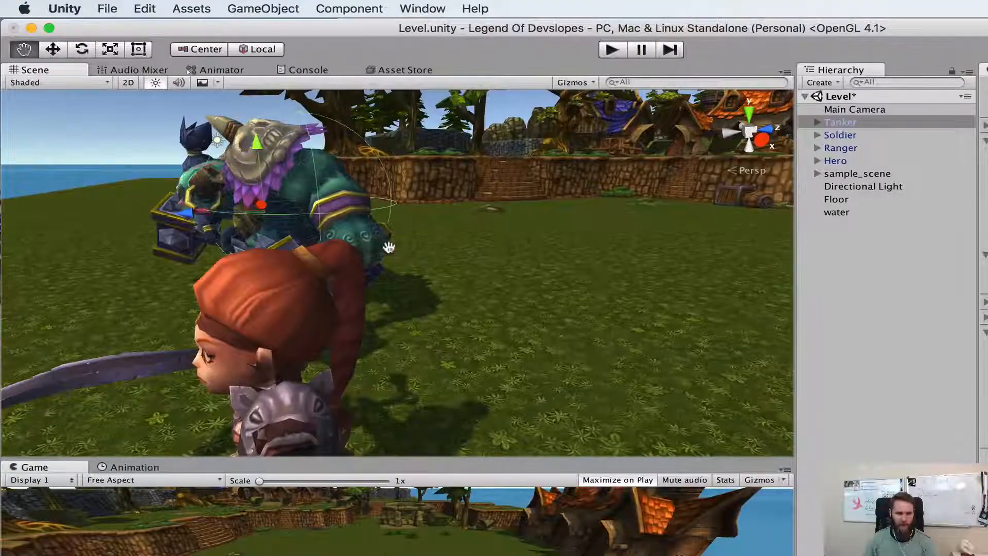
Step: Examine how the Tanker's Capsule Collider fits around the model from above, up close and from several sides
{"action": "right_click_drag", "start_coordinate": [329, 257], "coordinate": [357, 243]}
{"action": "middle_click_drag", "start_coordinate": [353, 237], "coordinate": [366, 238]}
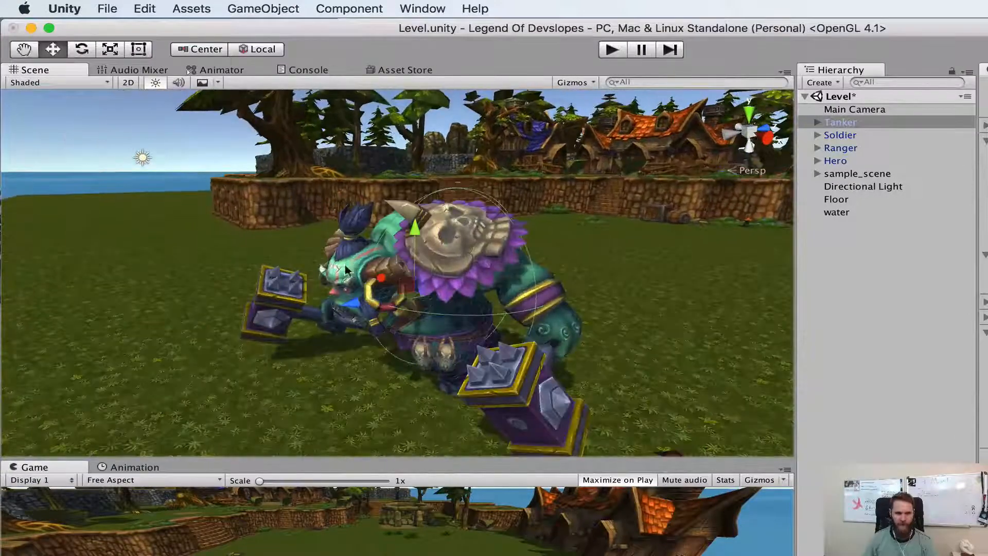
{"action": "right_click_drag", "start_coordinate": [346, 261], "coordinate": [363, 263]}
{"action": "middle_click_drag", "start_coordinate": [367, 270], "coordinate": [381, 273]}
{"action": "right_click_drag", "start_coordinate": [435, 278], "coordinate": [429, 283]}
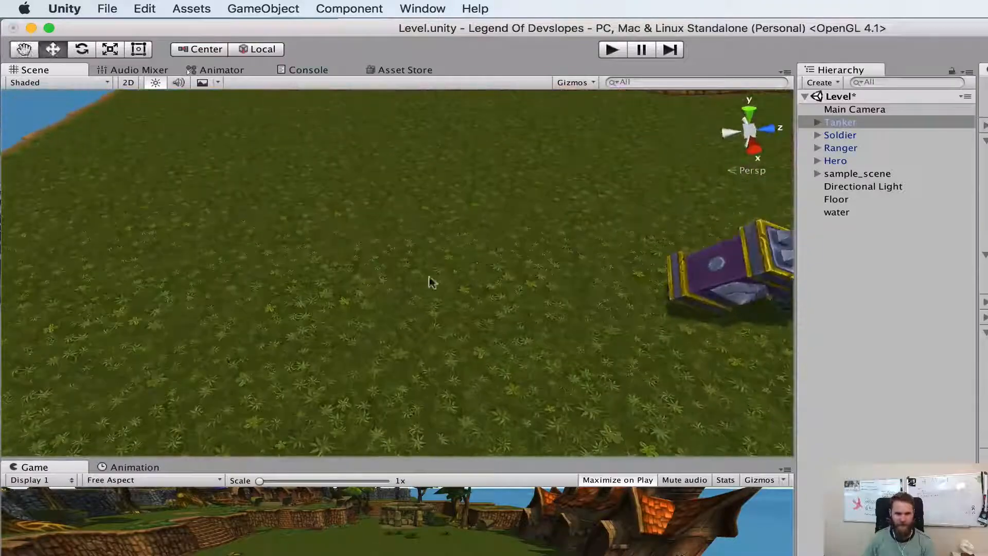
{"action": "middle_click_drag", "start_coordinate": [477, 267], "coordinate": [458, 278]}
{"action": "right_click_drag", "start_coordinate": [580, 218], "coordinate": [572, 226]}
{"action": "middle_click_drag", "start_coordinate": [572, 226], "coordinate": [571, 228]}
{"action": "scroll", "coordinate": [571, 228], "scroll_direction": "up", "scroll_amount": 5}
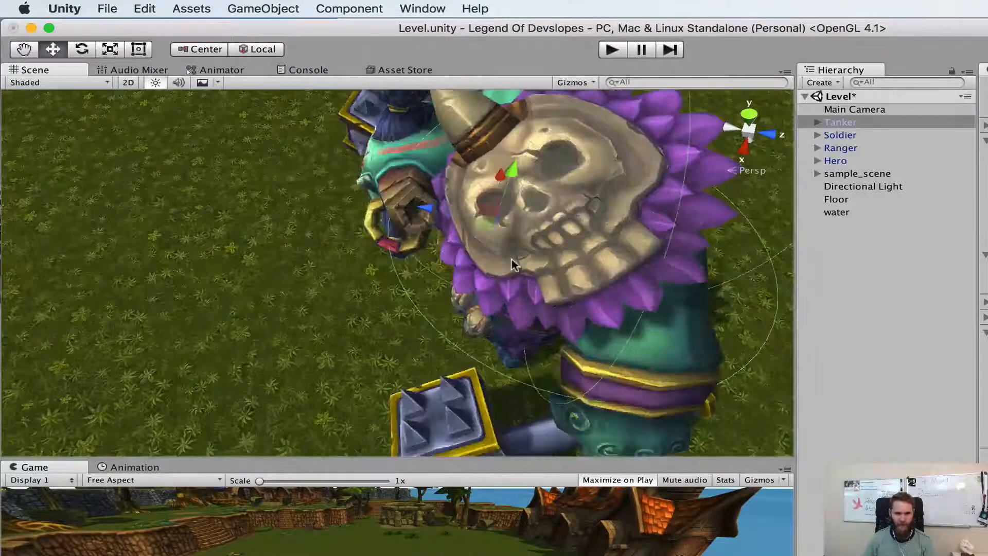
{"action": "scroll", "coordinate": [512, 258], "scroll_direction": "down", "scroll_amount": 10}
{"action": "key", "text": "w"}
{"action": "right_click_drag", "start_coordinate": [358, 299], "coordinate": [434, 280]}
{"action": "middle_click_drag", "start_coordinate": [434, 280], "coordinate": [450, 271]}
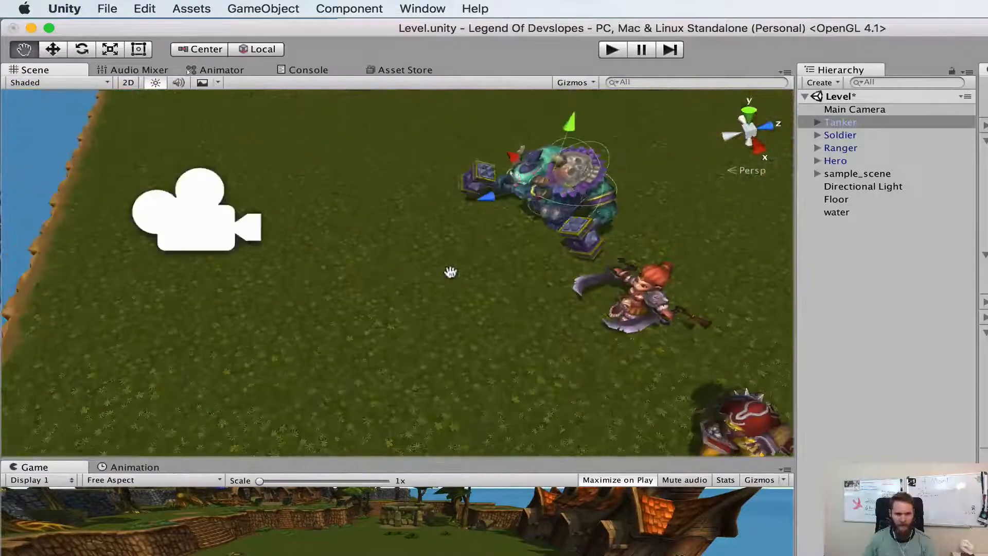
{"action": "right_click_drag", "start_coordinate": [469, 289], "coordinate": [481, 304]}
{"action": "mouse_move", "coordinate": [482, 330]}
{"action": "middle_mouse_down"}
{"action": "mouse_move", "coordinate": [490, 324]}
{"action": "mouse_move", "coordinate": [479, 322]}
{"action": "middle_mouse_up"}
{"action": "scroll", "coordinate": [517, 237], "scroll_direction": "up", "scroll_amount": 5}
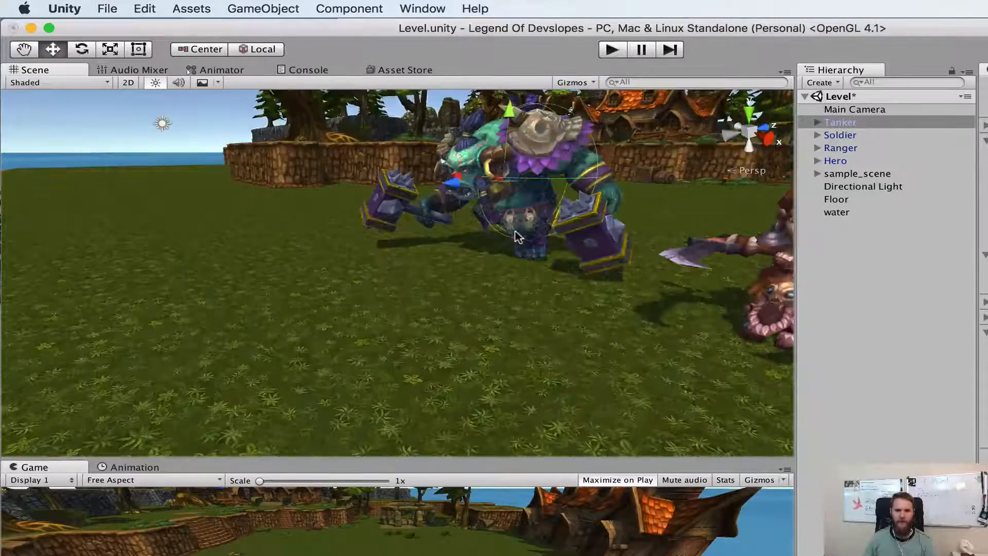
{"action": "right_click_drag", "start_coordinate": [518, 237], "coordinate": [574, 195]}
{"action": "middle_click_drag", "start_coordinate": [575, 195], "coordinate": [578, 197]}
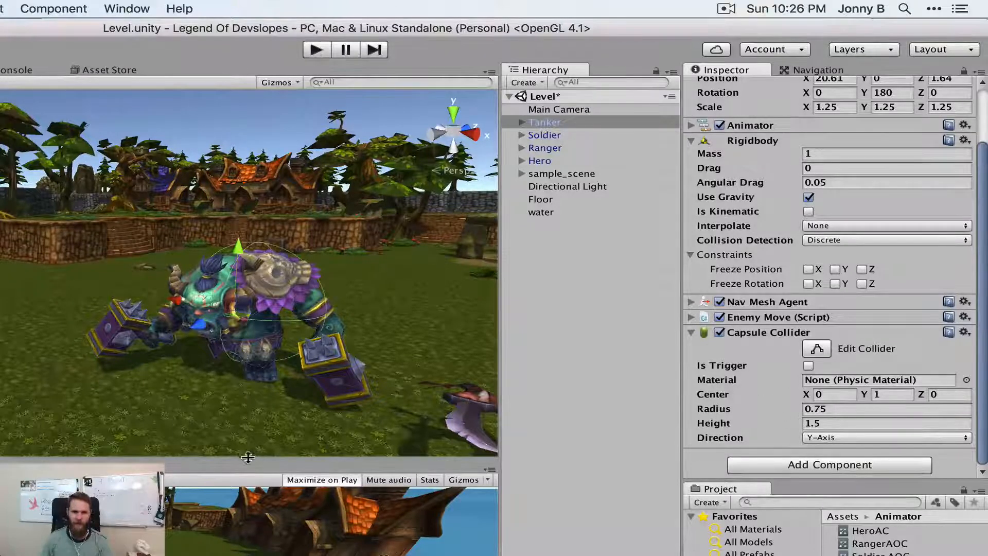
Step: Play-test the level with the Tanker's fitted Capsule Collider, and stop the game
{"action": "left_click", "coordinate": [316, 50]}
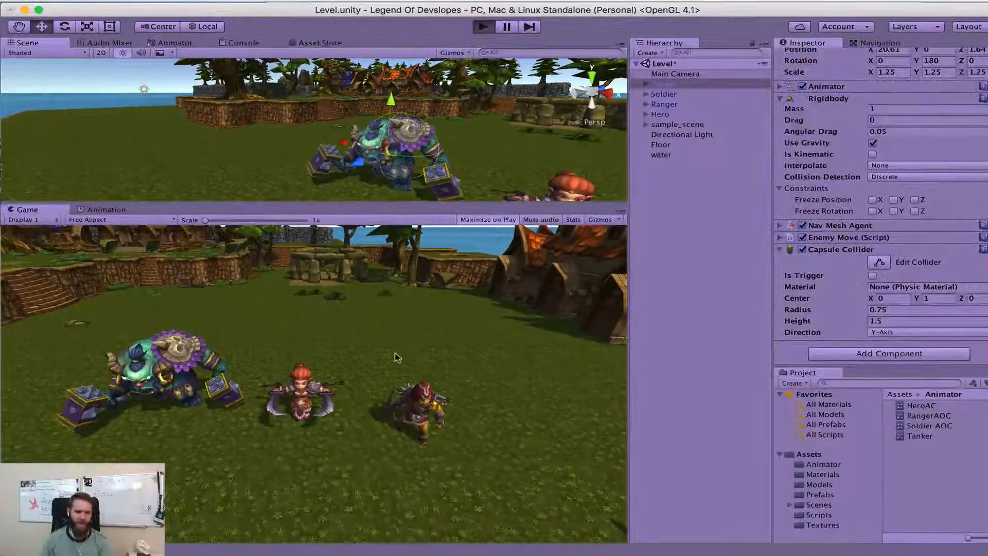
{"action": "key", "text": "shift+space"}
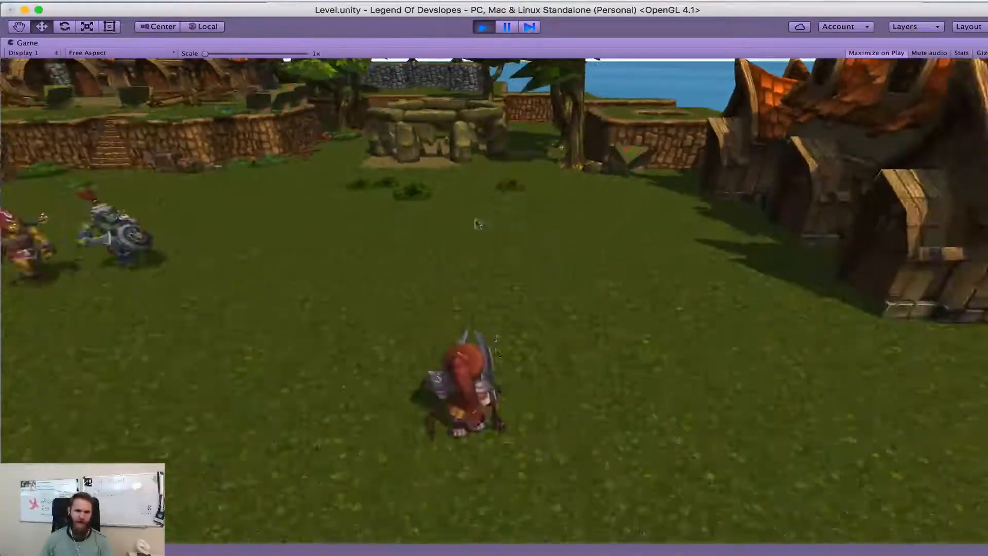
{"action": "left_click", "coordinate": [482, 27]}
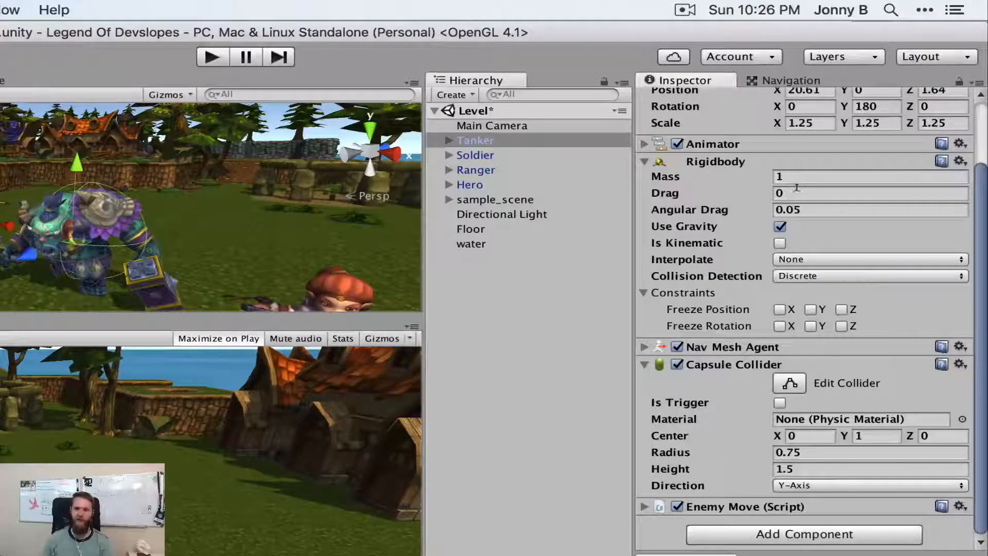
Step: Set the Tanker's Rigidbody drag and angular drag to Infinity, keep Is Kinematic off, and play-test the result
{"action": "left_click", "coordinate": [795, 188]}
{"action": "type", "text": "Inf"}
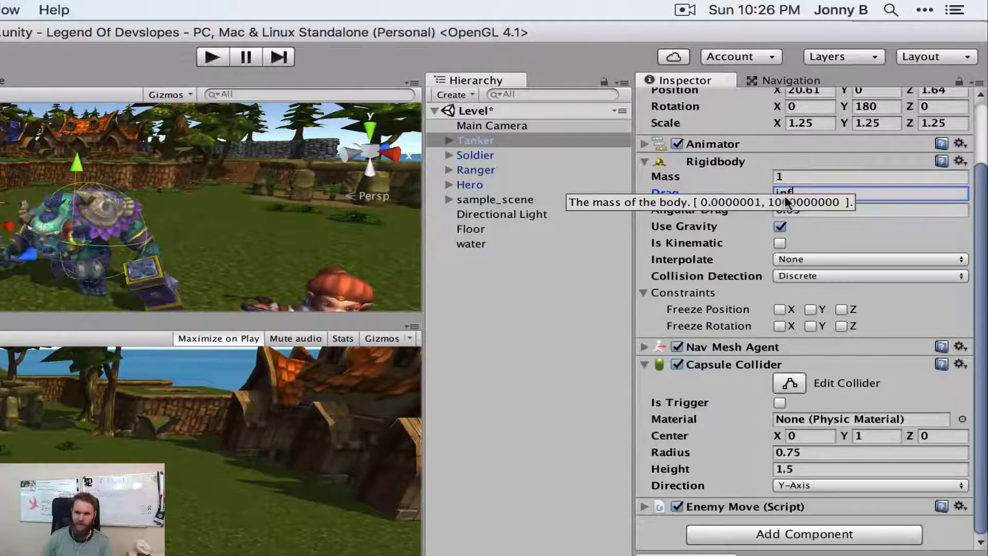
{"action": "key", "text": "Return"}
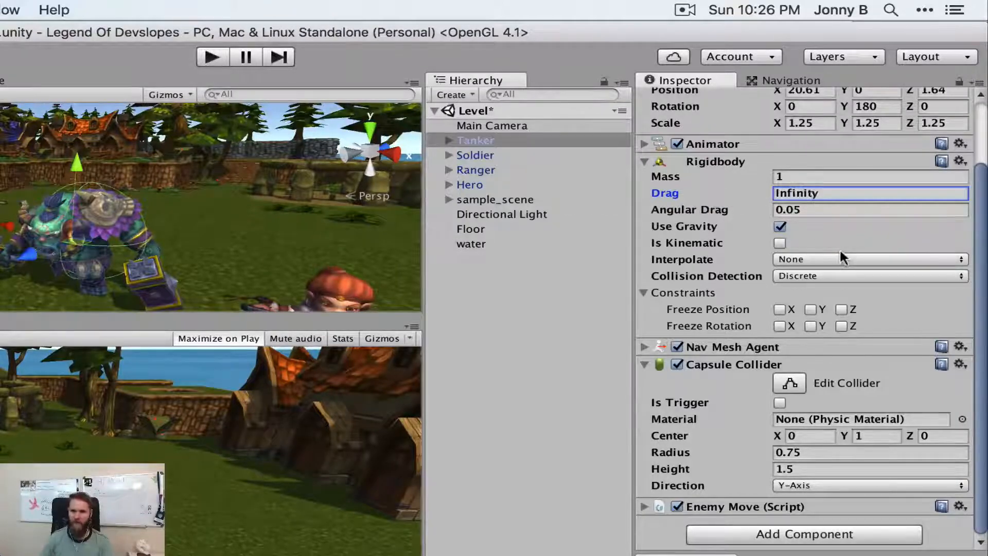
{"action": "left_click", "coordinate": [820, 211]}
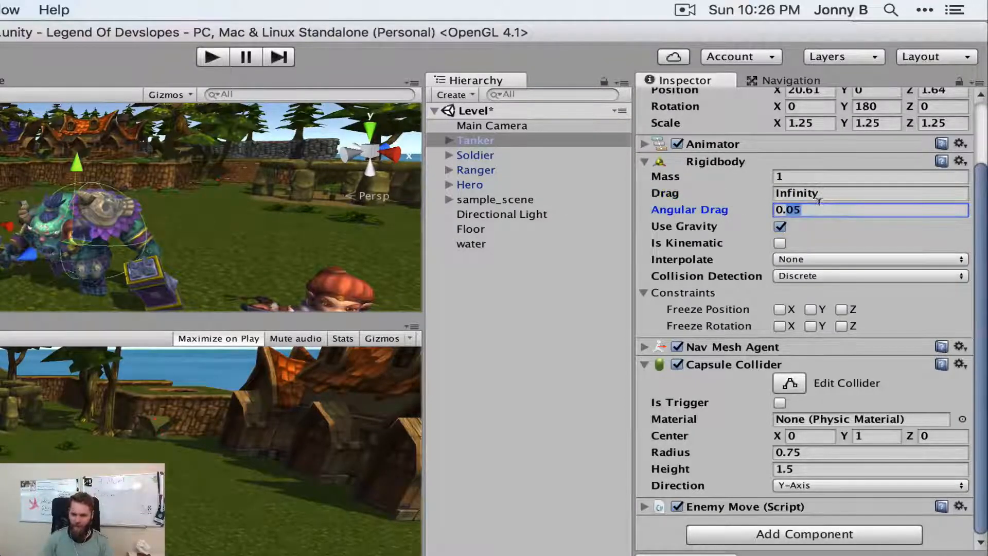
{"action": "type", "text": "inity"}
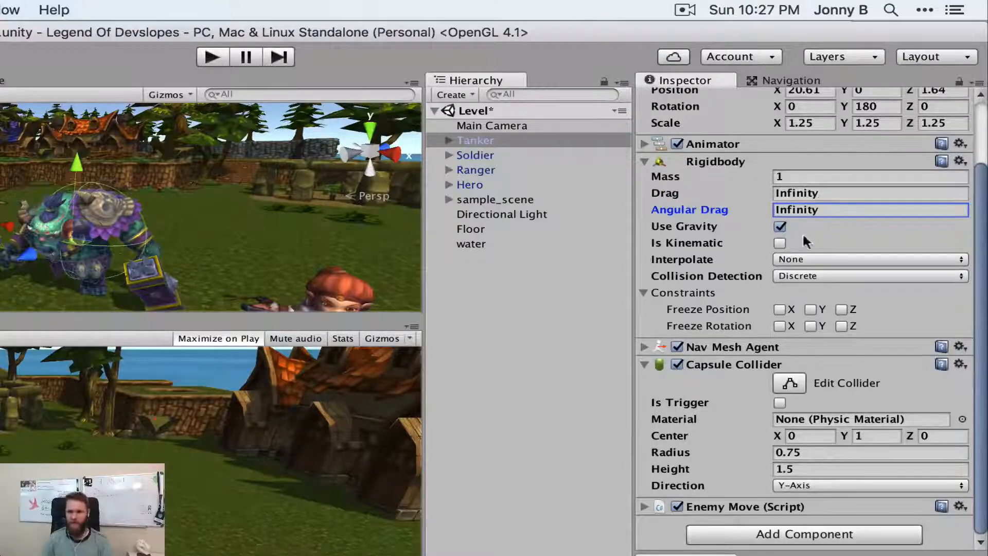
{"action": "left_click", "coordinate": [803, 238]}
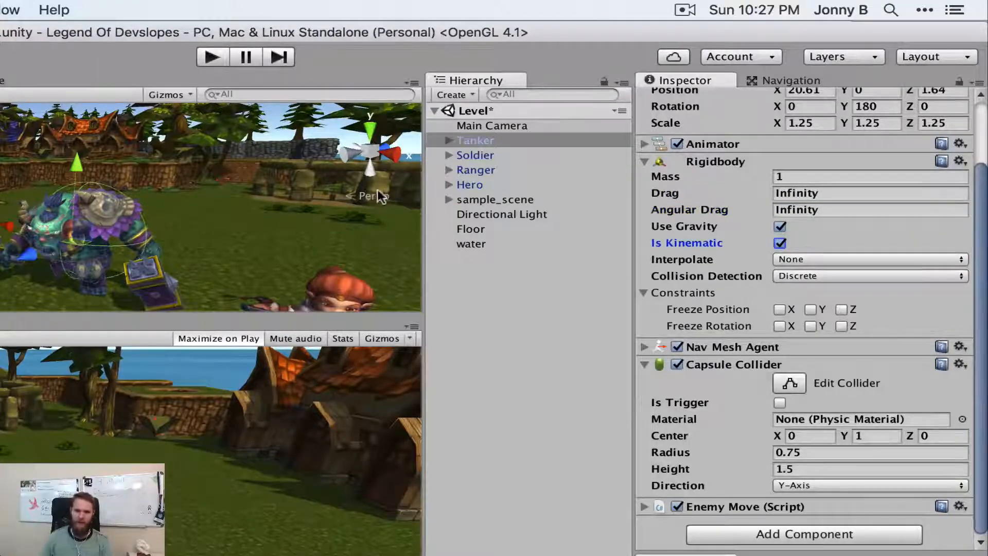
{"action": "left_click", "coordinate": [779, 243]}
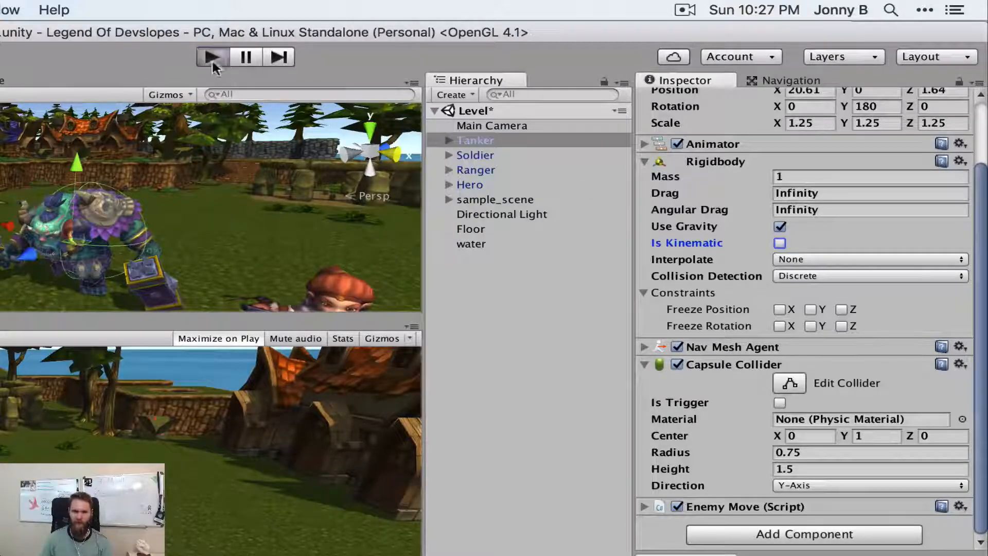
{"action": "left_click", "coordinate": [213, 66]}
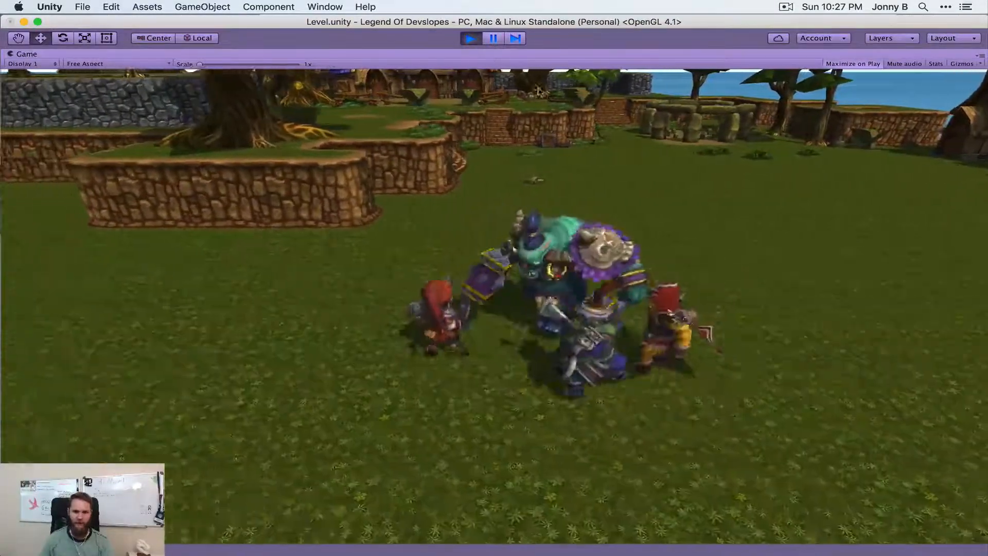
{"action": "left_click", "coordinate": [470, 39]}
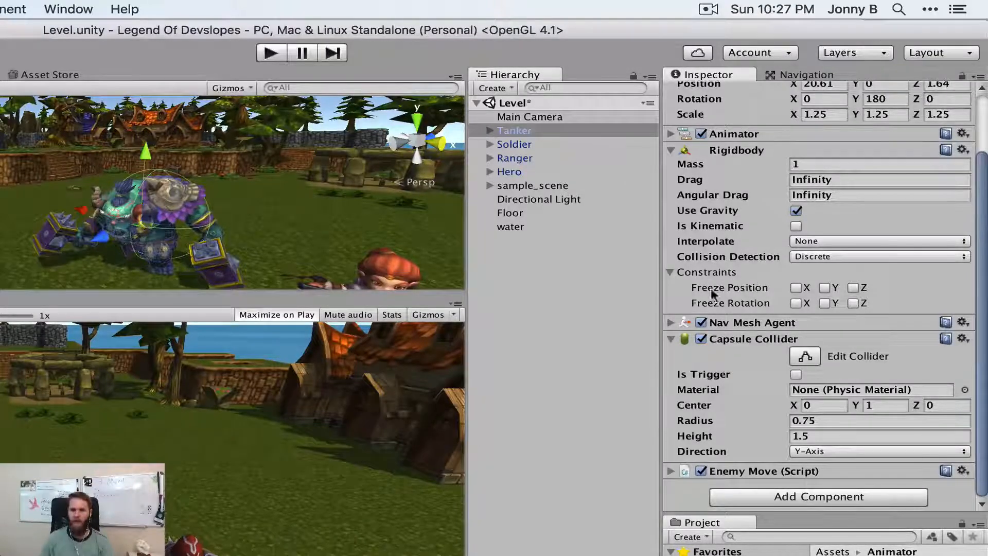
Step: Freeze the Tanker's Rigidbody position on Y and its rotation on X and Z, and play-test the constraints
{"action": "left_click", "coordinate": [823, 288]}
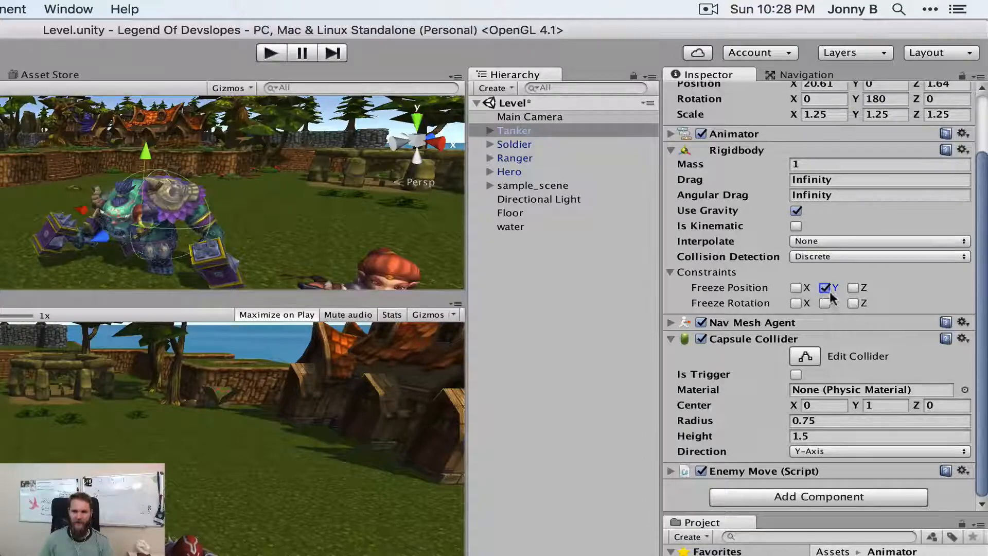
{"action": "left_click", "coordinate": [796, 303]}
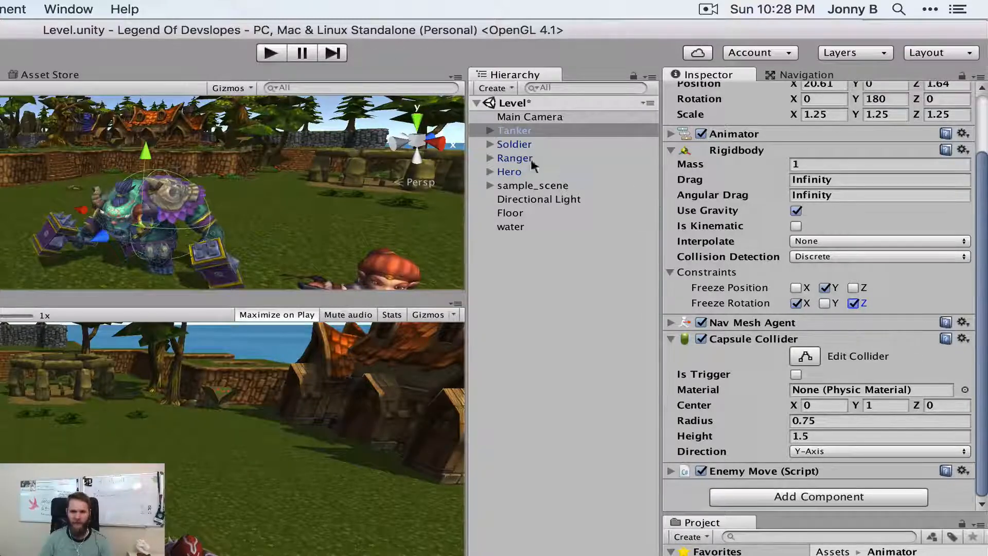
{"action": "left_click", "coordinate": [267, 56]}
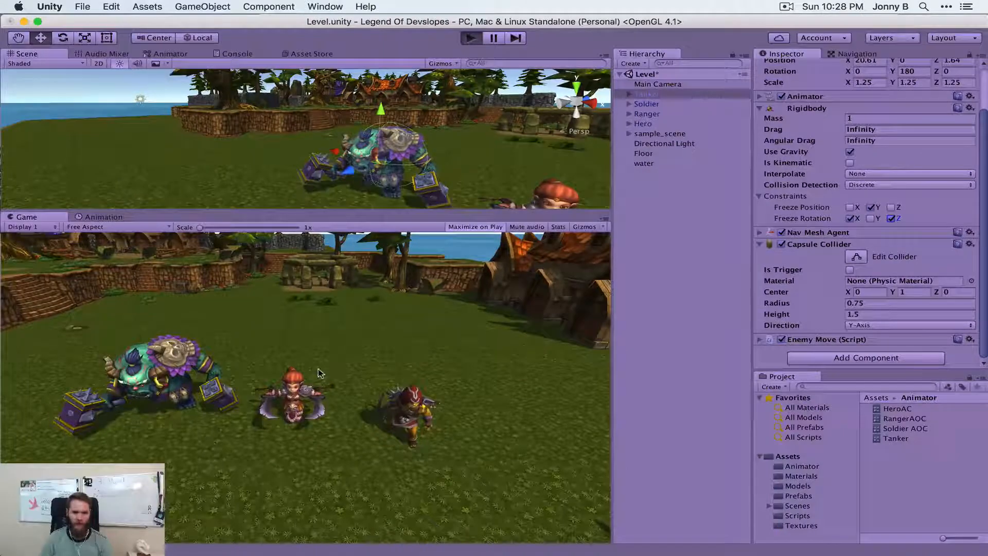
{"action": "key", "text": "shift+space"}
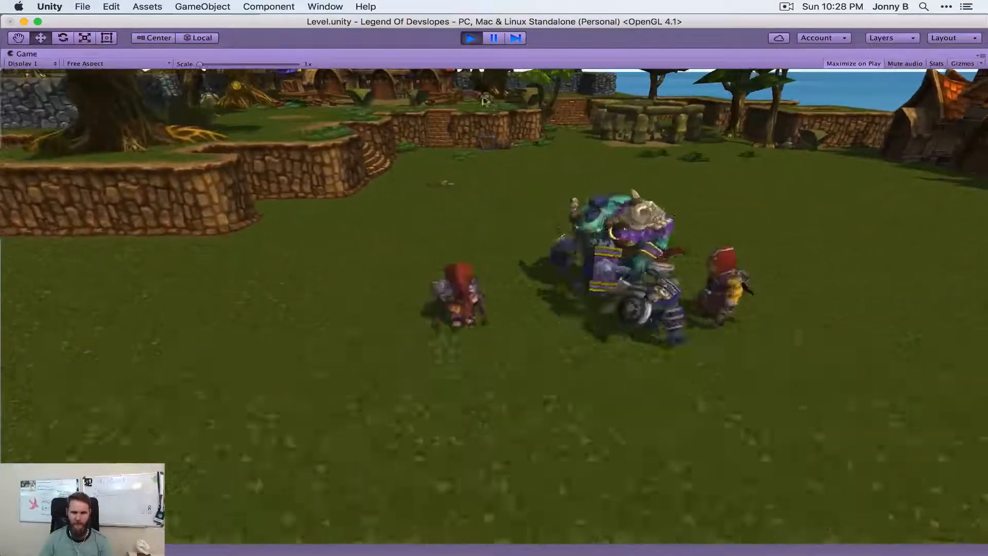
{"action": "left_click", "coordinate": [468, 41]}
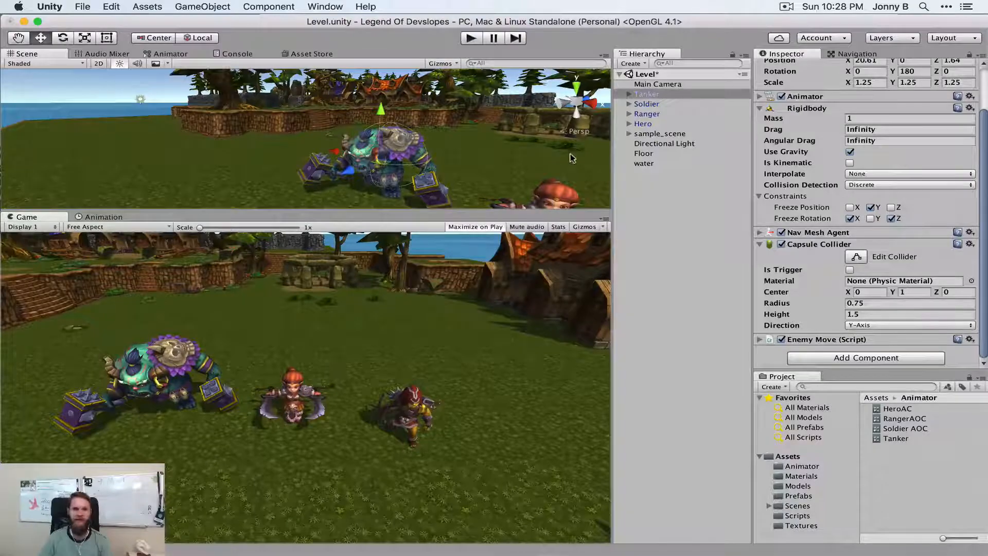
Step: Add a Capsule Collider and a Rigidbody physics component to the Soldier
{"action": "left_click", "coordinate": [652, 105]}
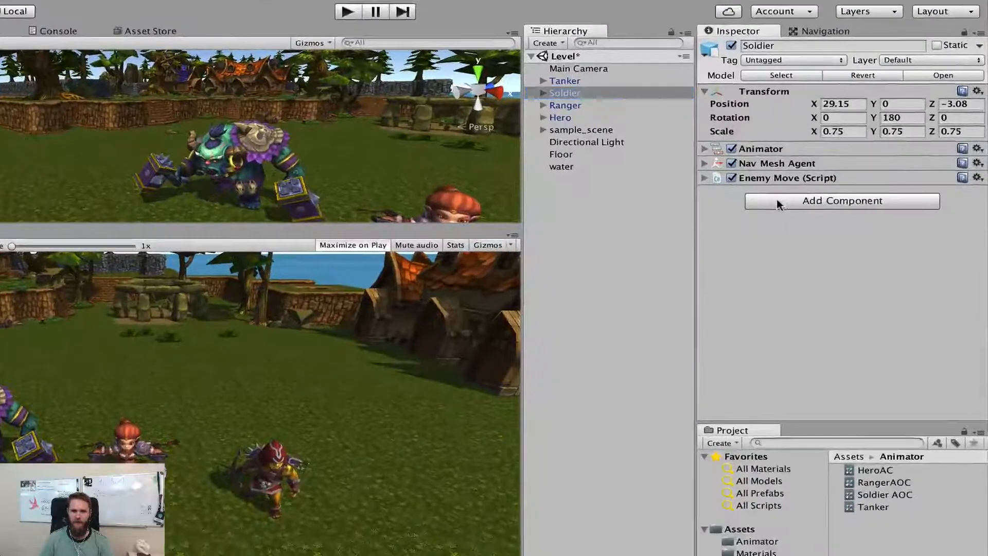
{"action": "left_click", "coordinate": [778, 204]}
{"action": "left_click", "coordinate": [795, 289]}
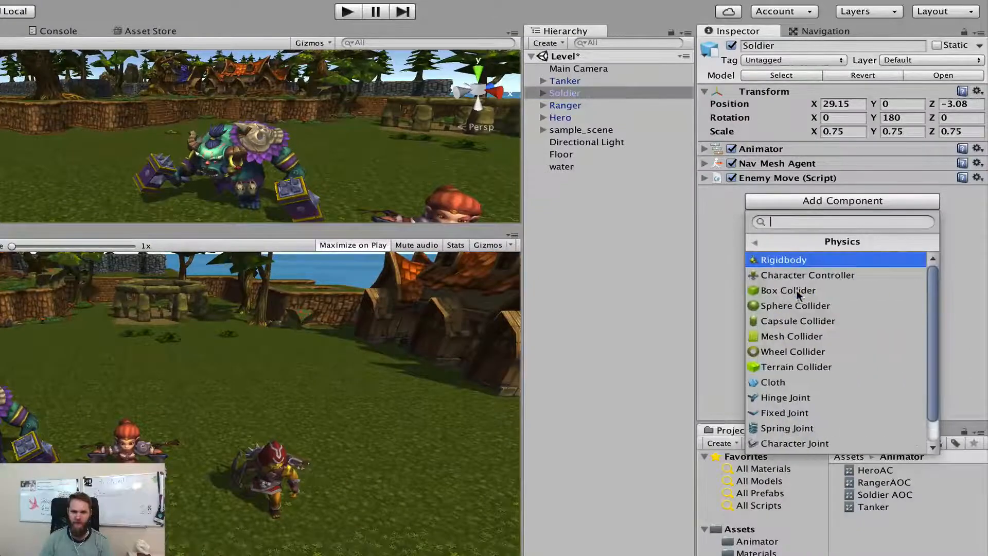
{"action": "left_click", "coordinate": [788, 321]}
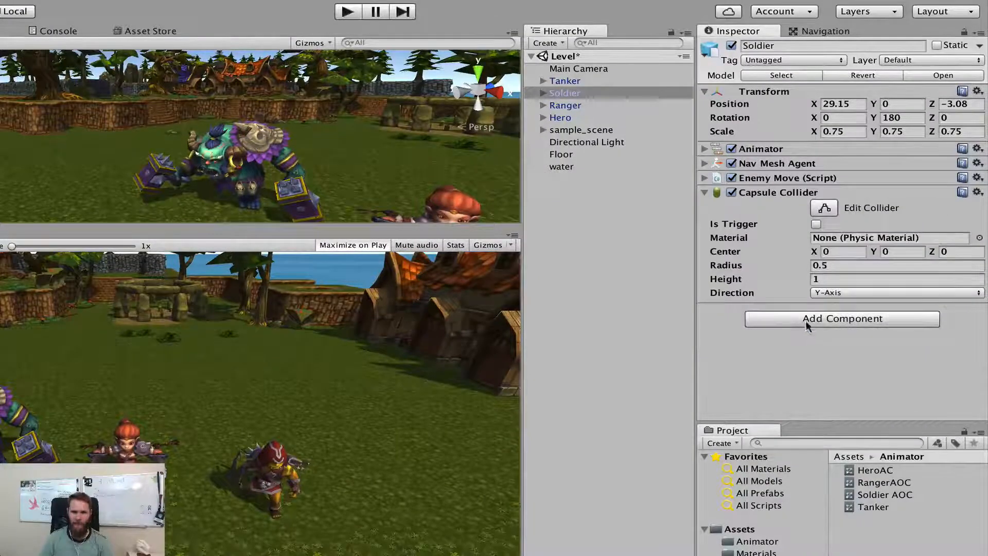
{"action": "left_click", "coordinate": [806, 320]}
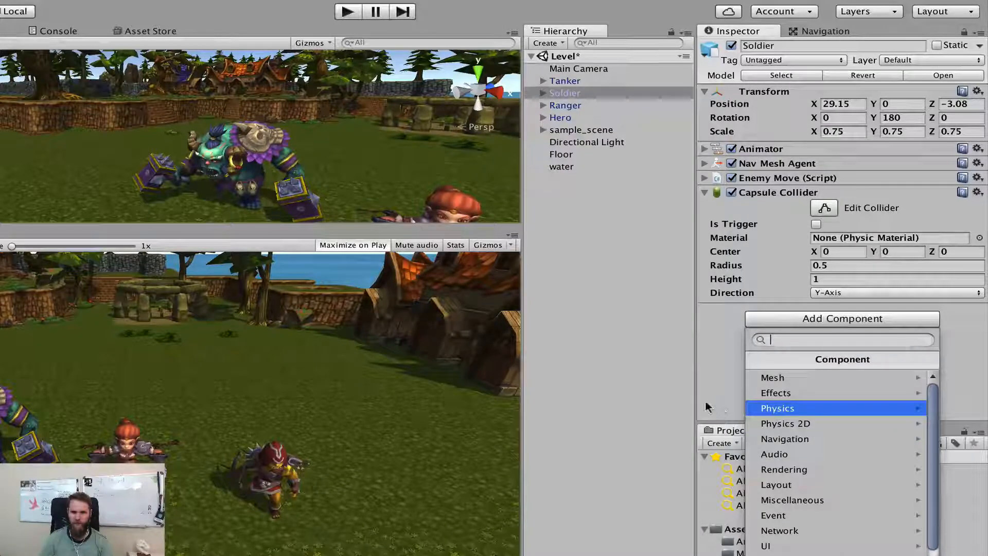
{"action": "left_click", "coordinate": [774, 409]}
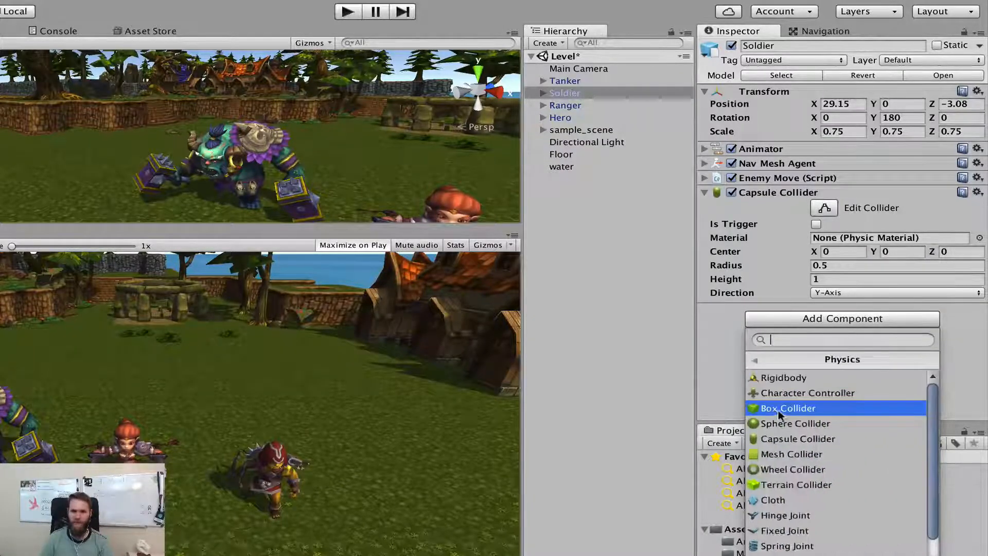
{"action": "left_click", "coordinate": [783, 377]}
Step: Enlarge the Scene view and bring the Soldier with its collider outline into view
{"action": "scroll", "coordinate": [792, 389], "scroll_direction": "down", "scroll_amount": 1}
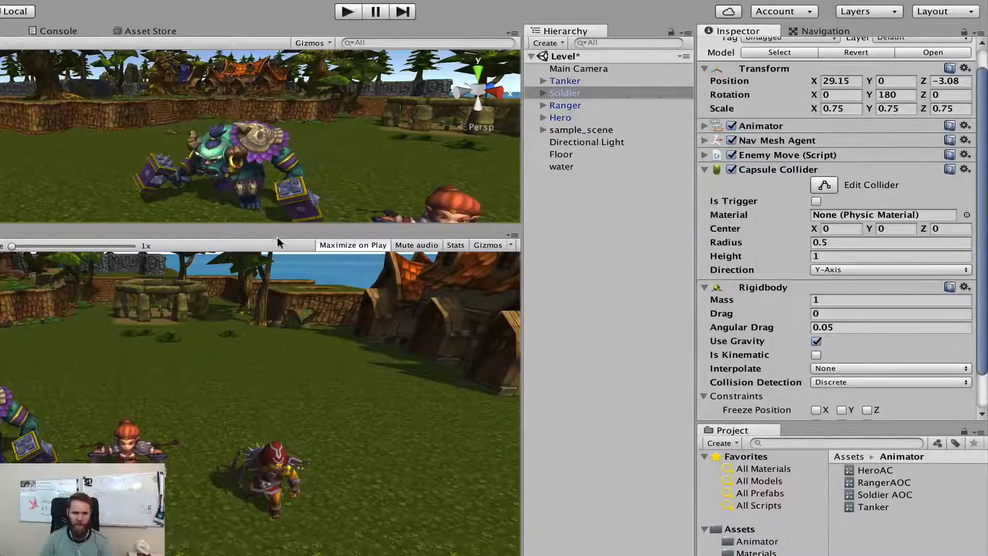
{"action": "left_click_drag", "start_coordinate": [278, 242], "coordinate": [278, 404]}
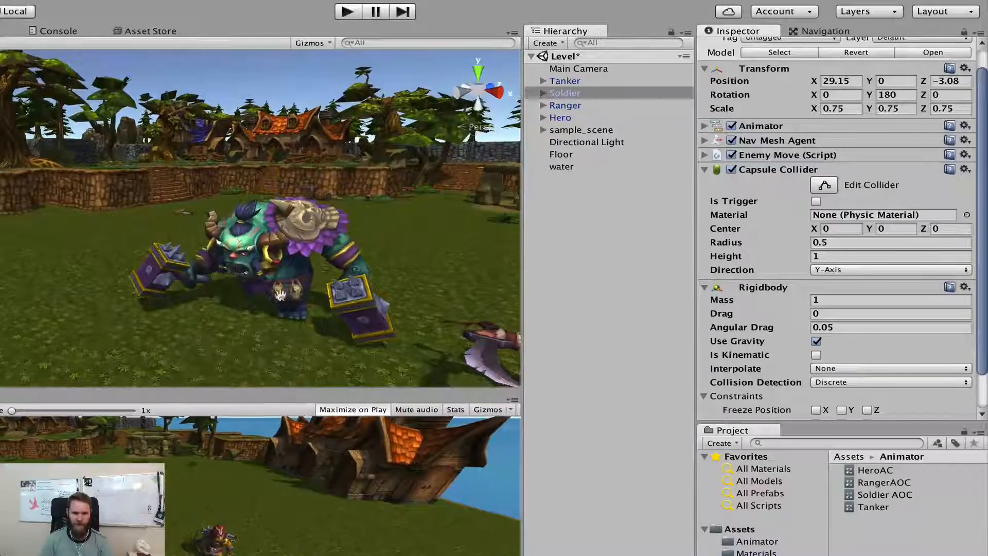
{"action": "middle_click_drag", "start_coordinate": [280, 295], "coordinate": [253, 298]}
{"action": "scroll", "coordinate": [253, 298], "scroll_direction": "down", "scroll_amount": 5}
{"action": "right_click_drag", "start_coordinate": [183, 313], "coordinate": [309, 287]}
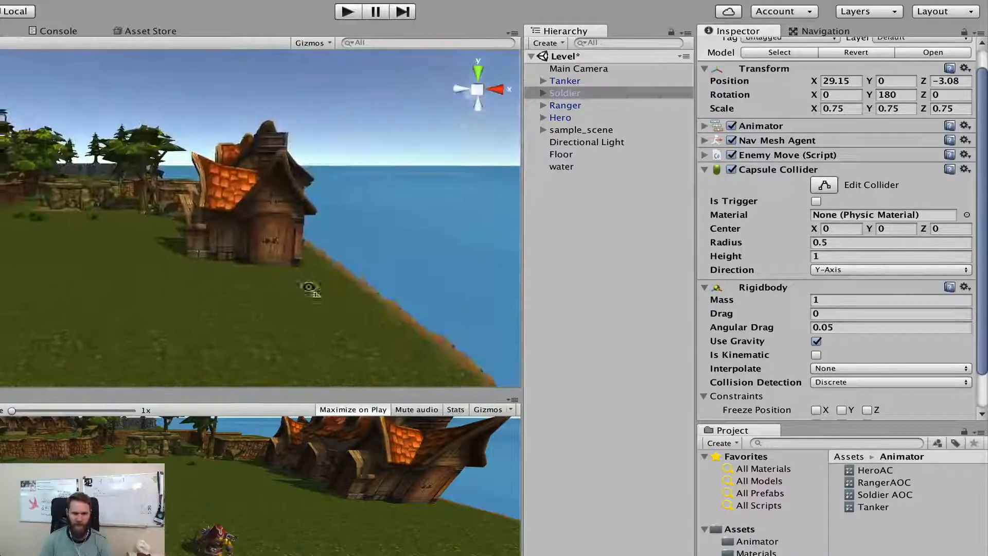
{"action": "middle_click_drag", "start_coordinate": [7, 294], "coordinate": [53, 293]}
{"action": "right_click_drag", "start_coordinate": [53, 293], "coordinate": [86, 266]}
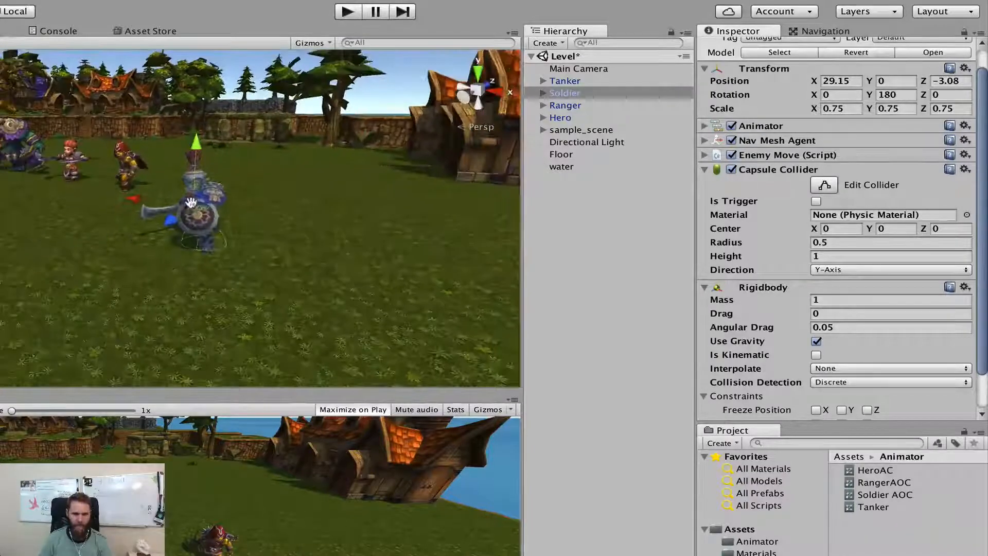
{"action": "middle_click_drag", "start_coordinate": [191, 203], "coordinate": [182, 208]}
{"action": "middle_click_drag", "start_coordinate": [42, 286], "coordinate": [79, 269]}
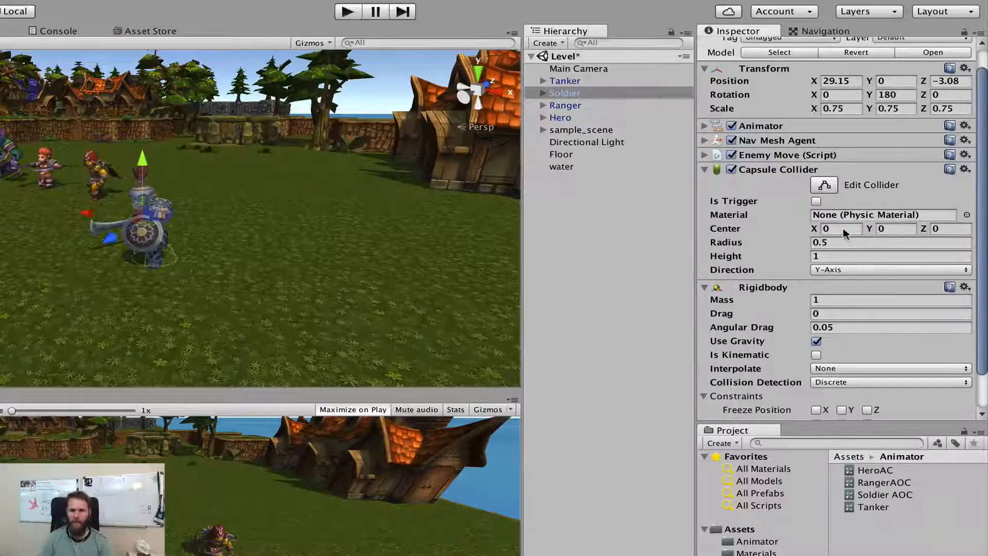
Step: Set the Soldier's Capsule Collider centre Y to 1 and height to 2, and check its fit around the model
{"action": "left_click", "coordinate": [880, 228]}
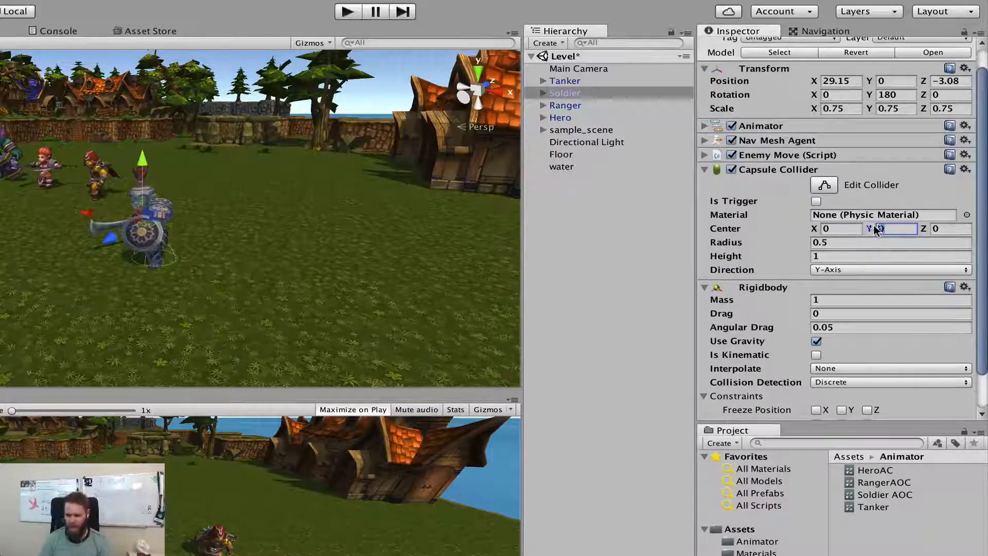
{"action": "type", "text": "1"}
{"action": "left_click", "coordinate": [832, 252]}
{"action": "type", "text": "2"}
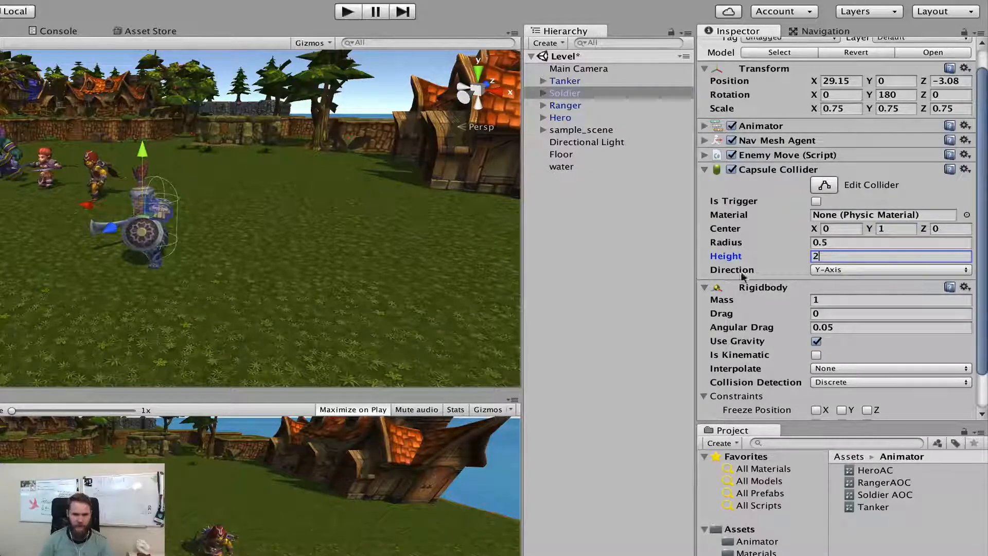
{"action": "left_click_drag", "start_coordinate": [303, 200], "coordinate": [123, 208], "text": "alt"}
{"action": "mouse_move", "coordinate": [180, 202]}
{"action": "middle_mouse_down"}
{"action": "mouse_move", "coordinate": [172, 199]}
{"action": "mouse_move", "coordinate": [188, 201]}
{"action": "middle_mouse_up"}
{"action": "left_click_drag", "start_coordinate": [188, 199], "coordinate": [252, 201], "text": "alt"}
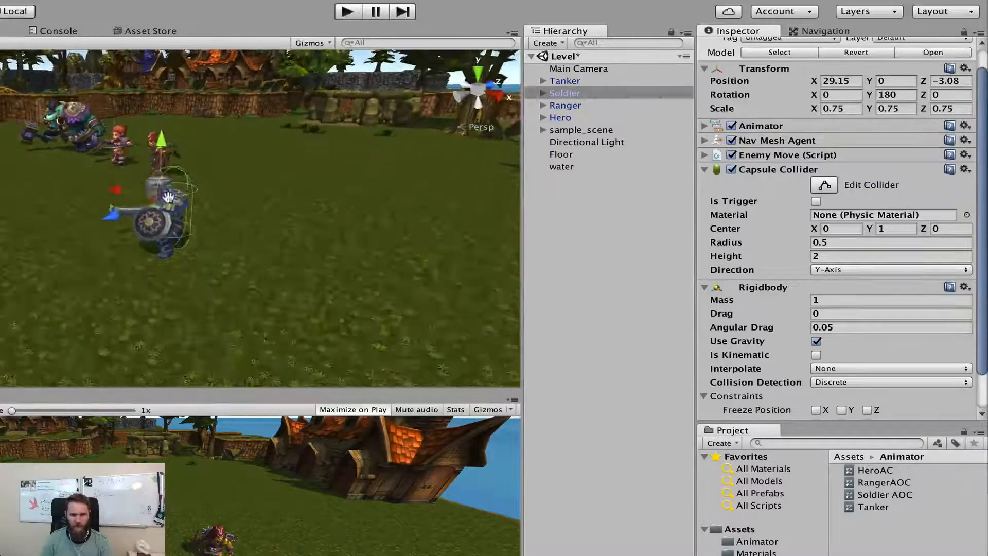
Step: Set both the drag and the angular drag of the Soldier's Rigidbody to Infinity
{"action": "middle_click_drag", "start_coordinate": [168, 197], "coordinate": [172, 201]}
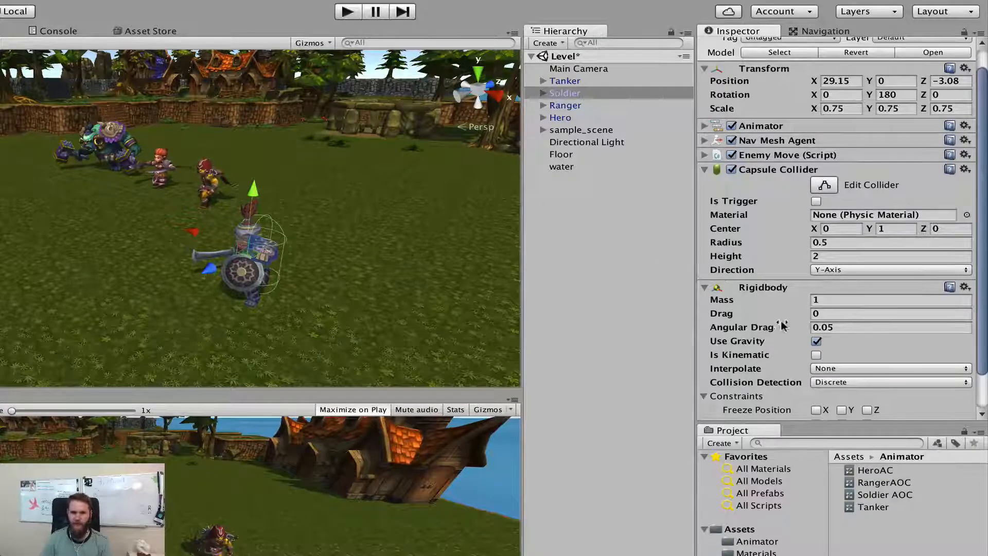
{"action": "left_click", "coordinate": [795, 314]}
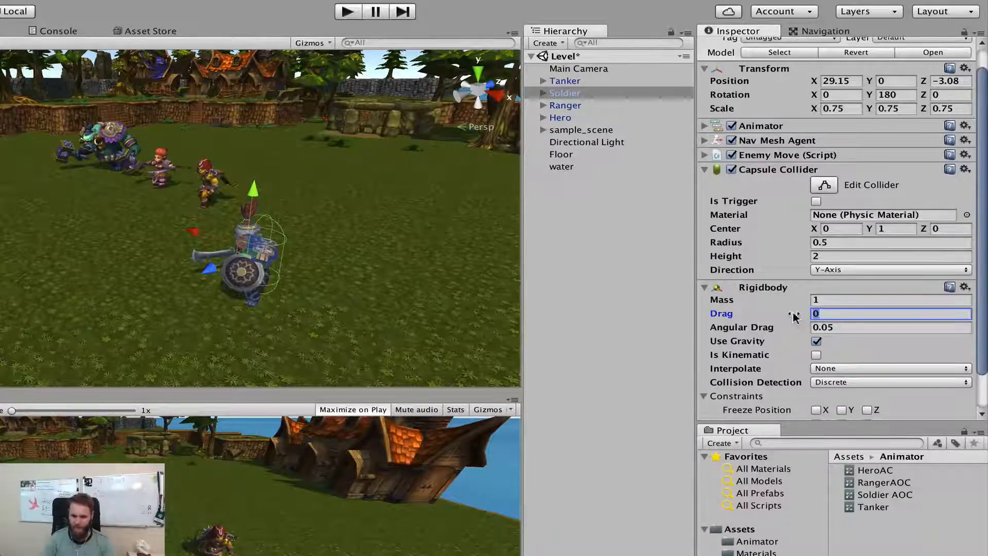
{"action": "type", "text": "infinity"}
{"action": "left_click", "coordinate": [806, 329]}
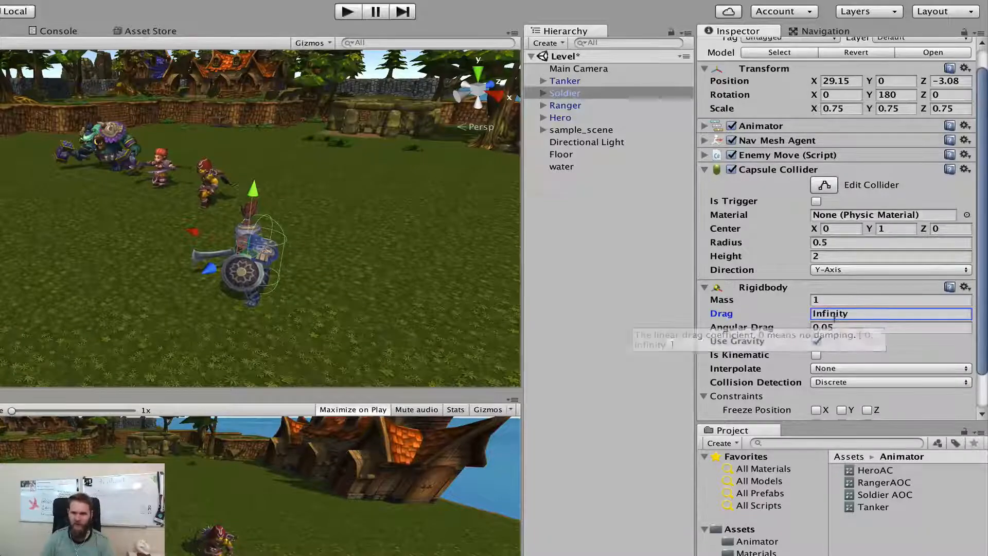
{"action": "type", "text": "Infinity"}
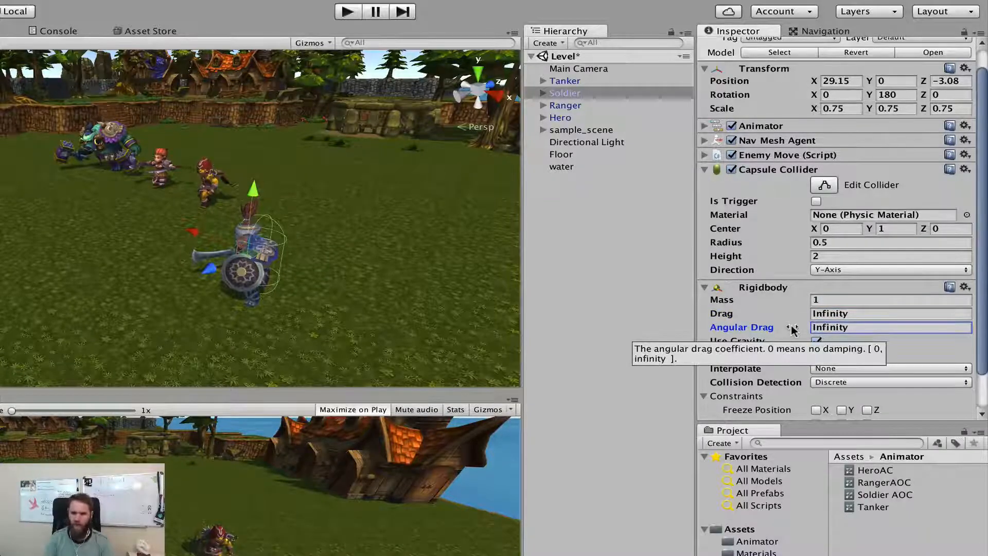
Step: Freeze the Soldier's Rigidbody position on Y and its rotation on X and Z, and collapse its Capsule Collider and Rigidbody settings
{"action": "scroll", "coordinate": [793, 370], "scroll_direction": "down", "scroll_amount": 2}
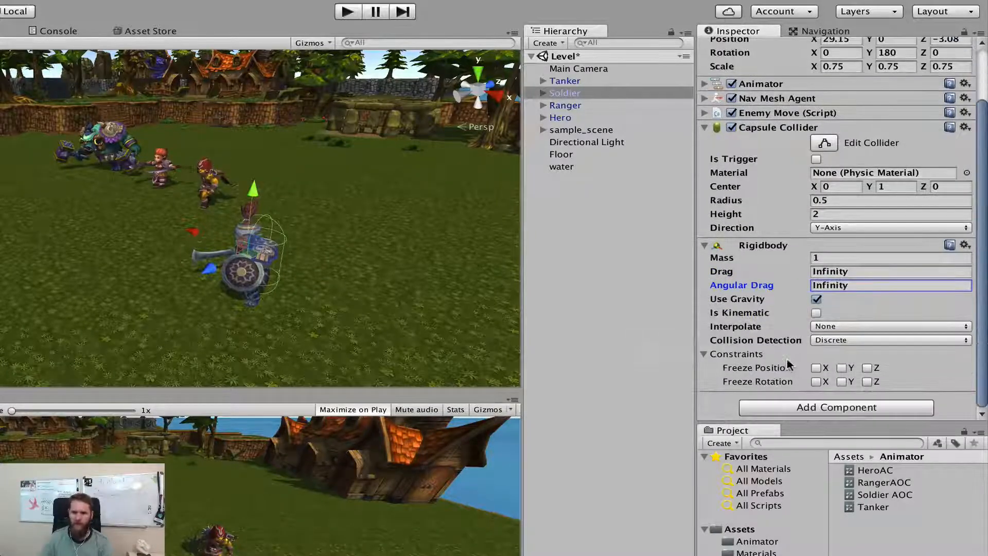
{"action": "left_click", "coordinate": [841, 368]}
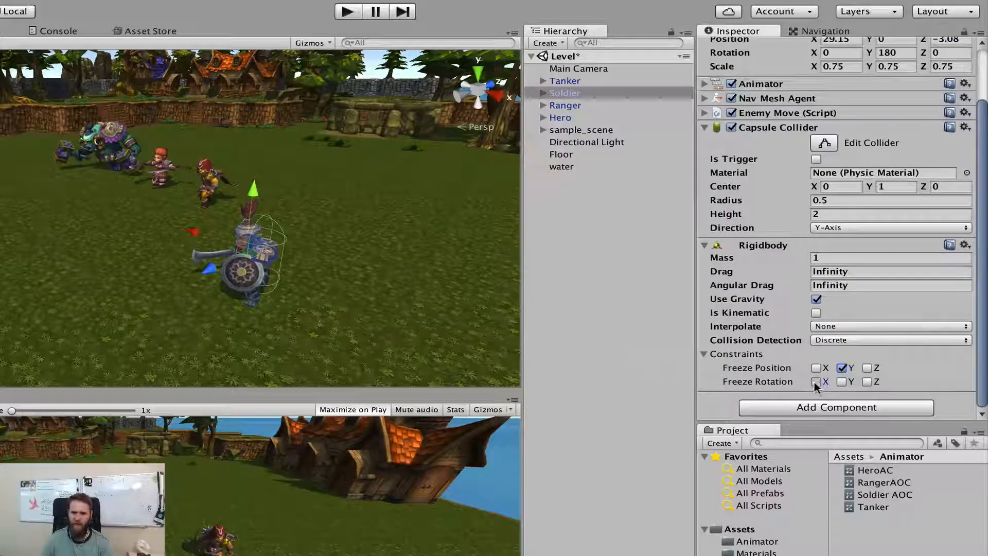
{"action": "left_click", "coordinate": [815, 383]}
{"action": "left_click", "coordinate": [867, 381]}
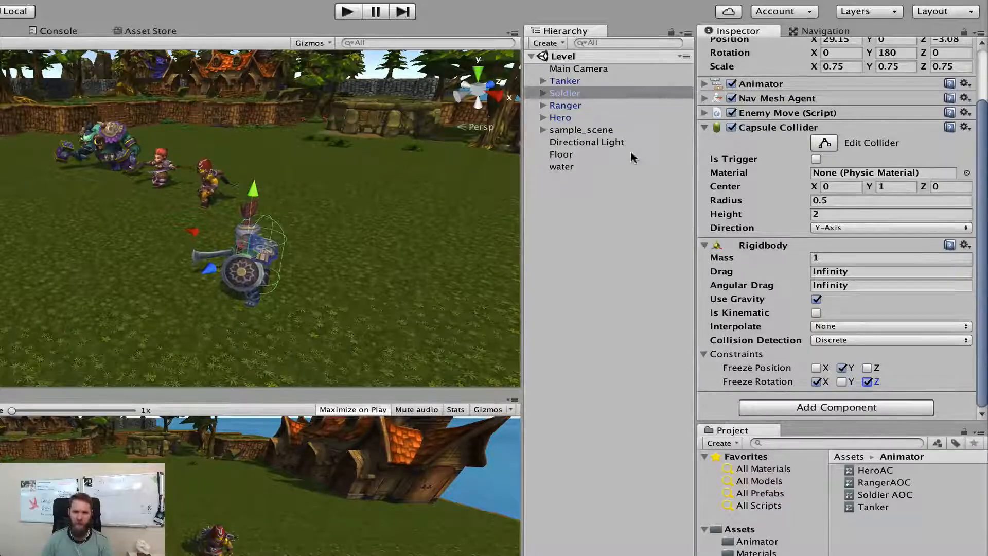
{"action": "left_click", "coordinate": [703, 128]}
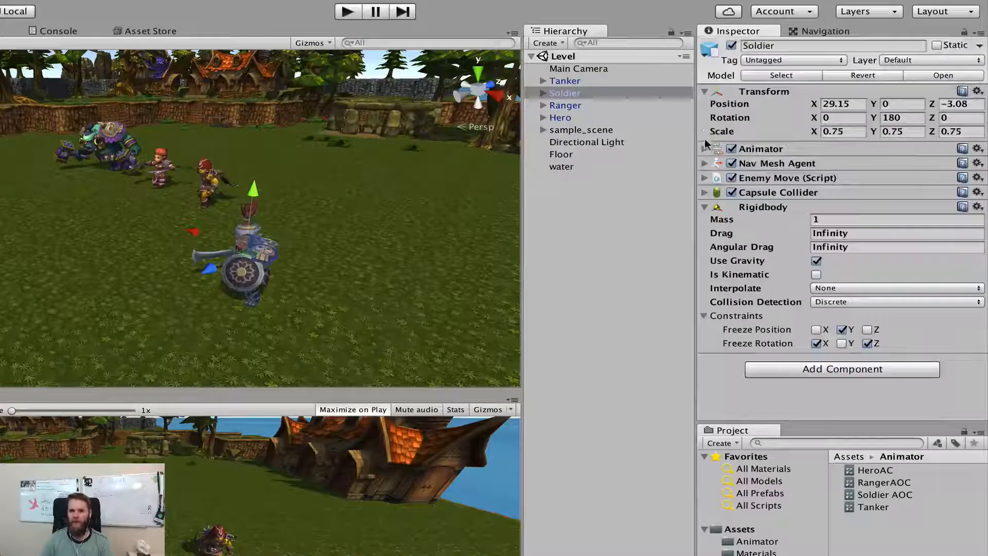
{"action": "left_click", "coordinate": [704, 208]}
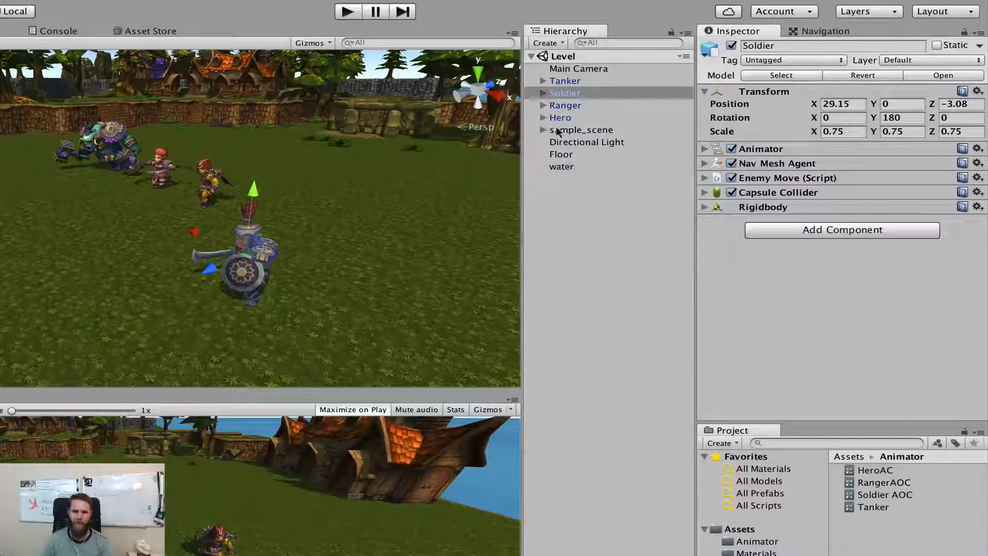
Step: Add a Capsule Collider and a Rigidbody physics component to the Ranger
{"action": "left_click", "coordinate": [561, 106]}
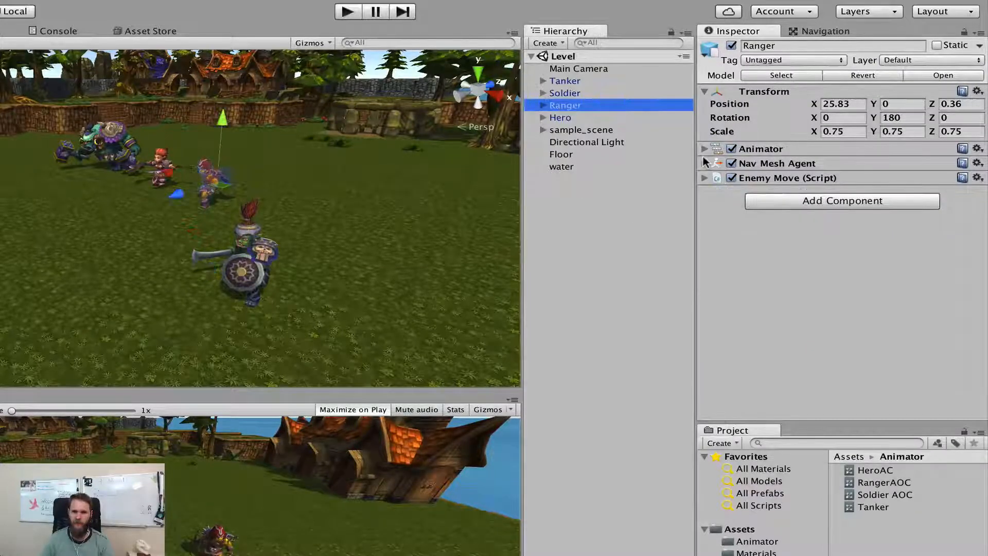
{"action": "left_click", "coordinate": [775, 205]}
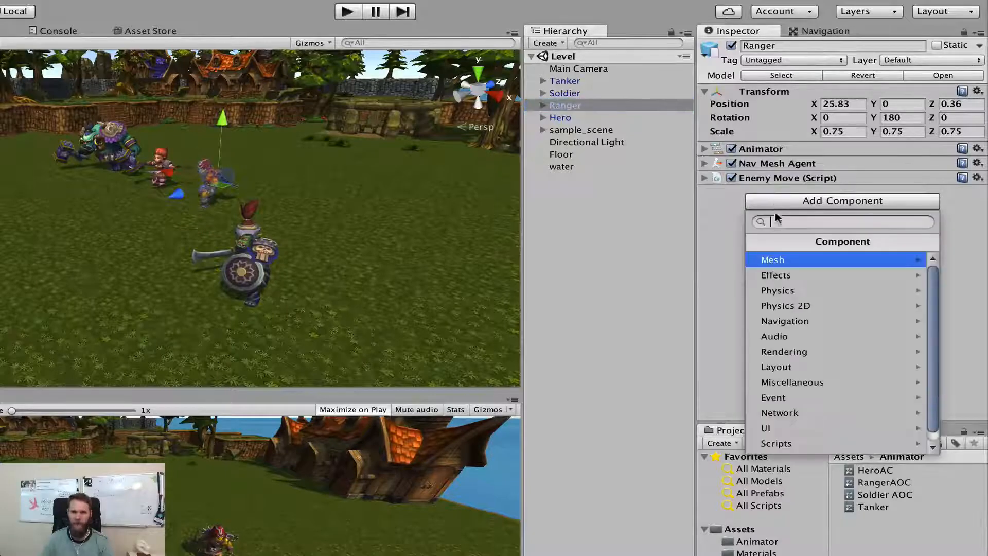
{"action": "left_click", "coordinate": [780, 291]}
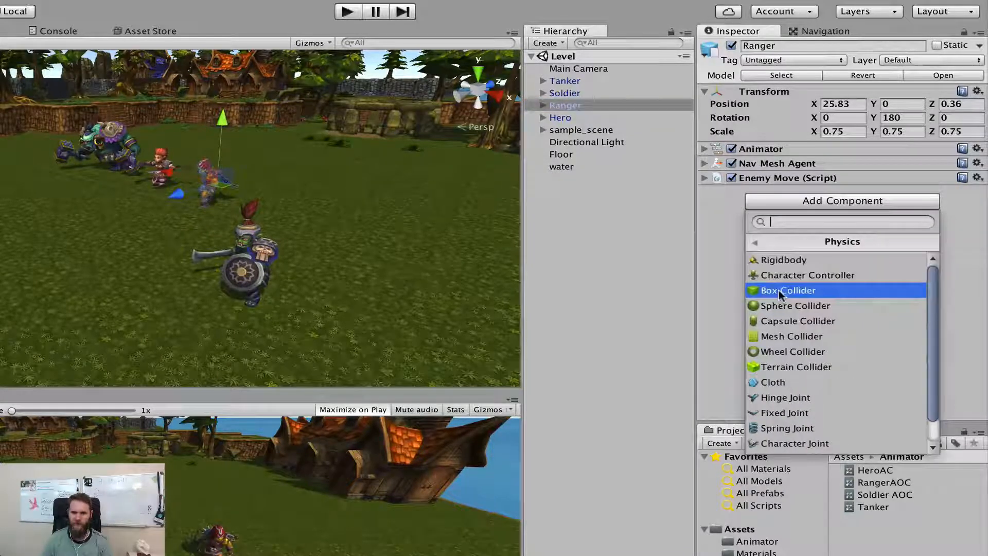
{"action": "left_click", "coordinate": [784, 320]}
{"action": "left_click", "coordinate": [775, 216]}
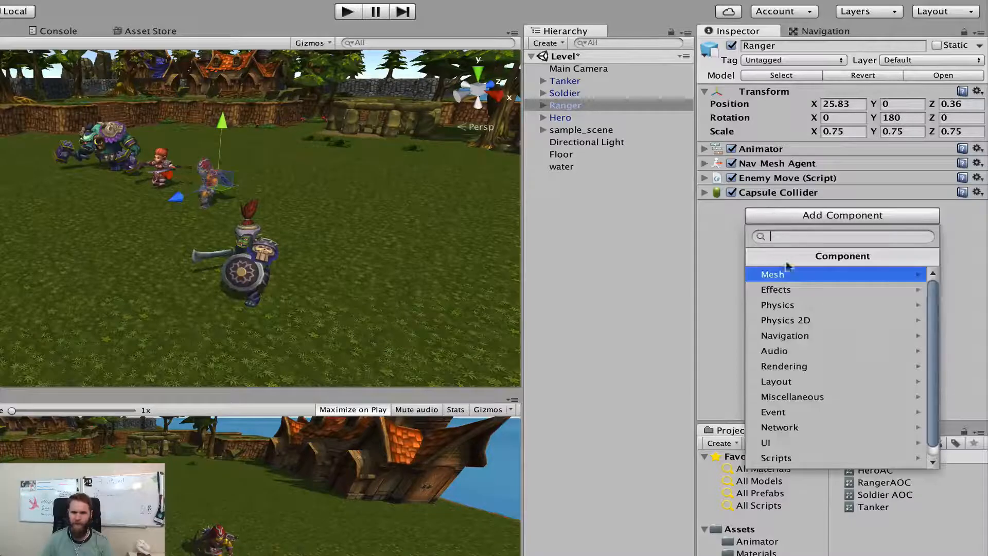
{"action": "left_click", "coordinate": [787, 305]}
{"action": "left_click", "coordinate": [783, 274]}
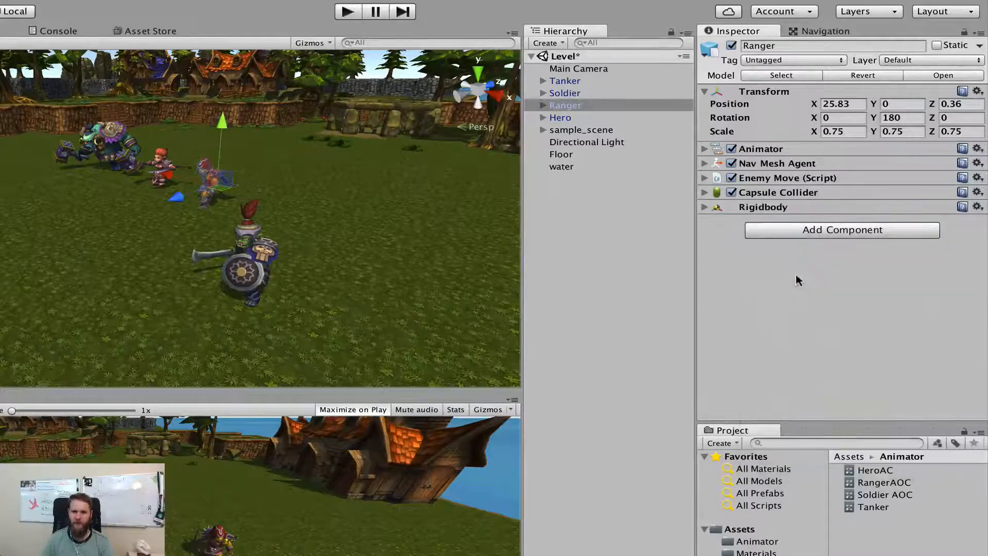
Step: Set the Ranger's Capsule Collider centre Y to 1 and height to 2, and check its fit around the model
{"action": "left_click", "coordinate": [704, 192]}
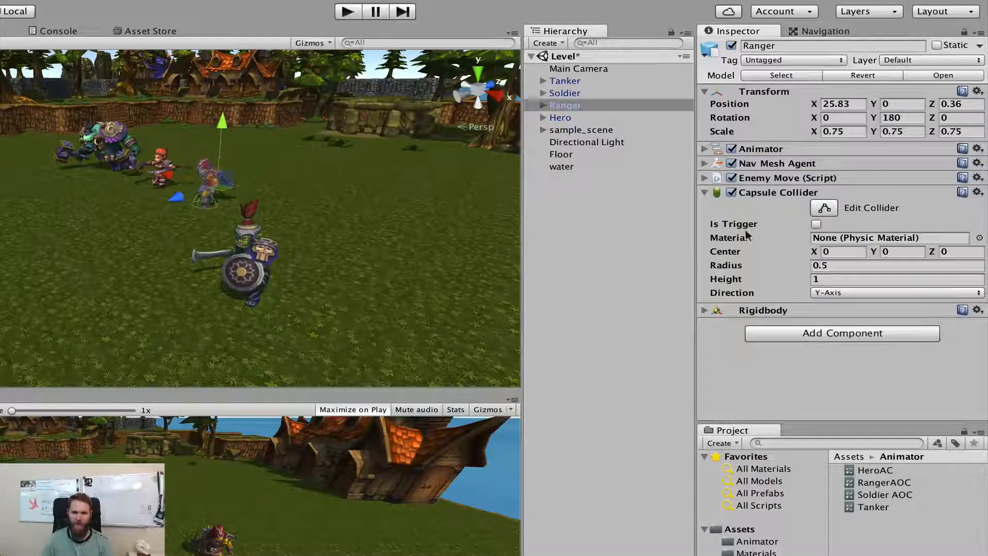
{"action": "left_click", "coordinate": [886, 250]}
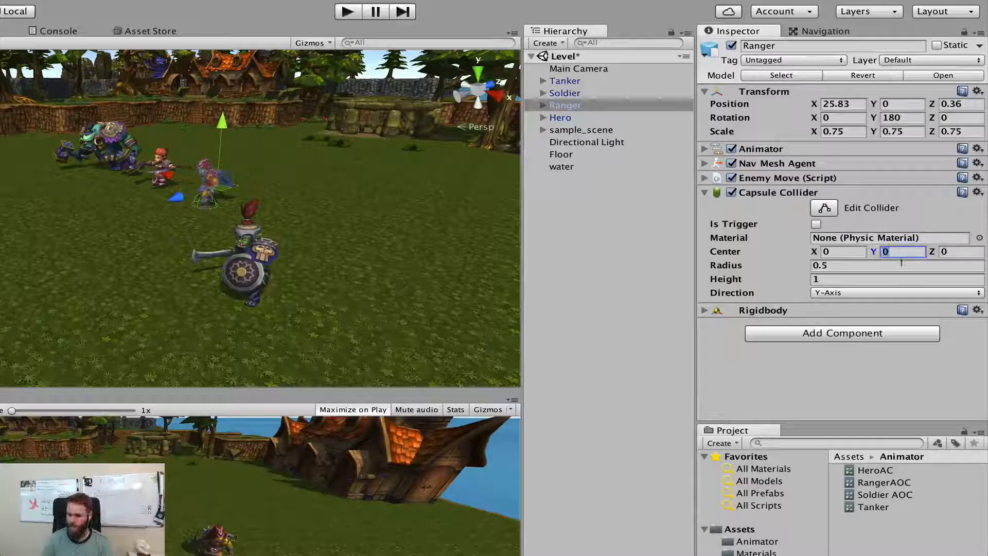
{"action": "type", "text": "1"}
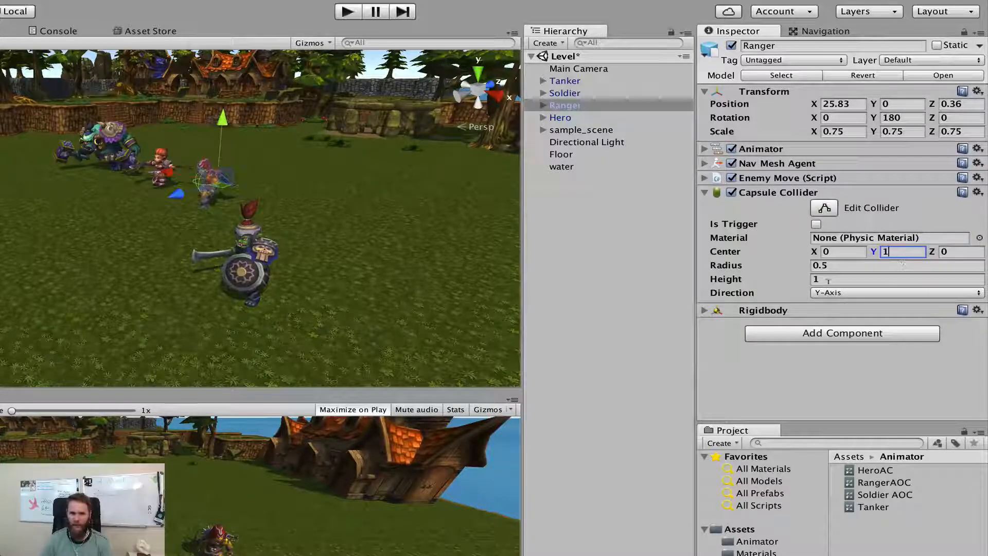
{"action": "left_click", "coordinate": [817, 279]}
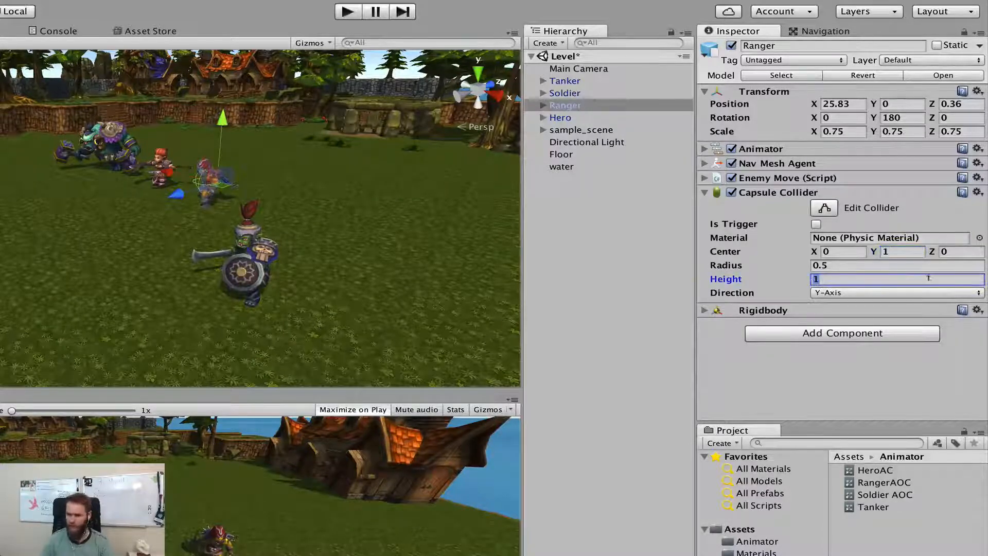
{"action": "type", "text": "2"}
{"action": "scroll", "coordinate": [329, 154], "scroll_direction": "up", "scroll_amount": 5}
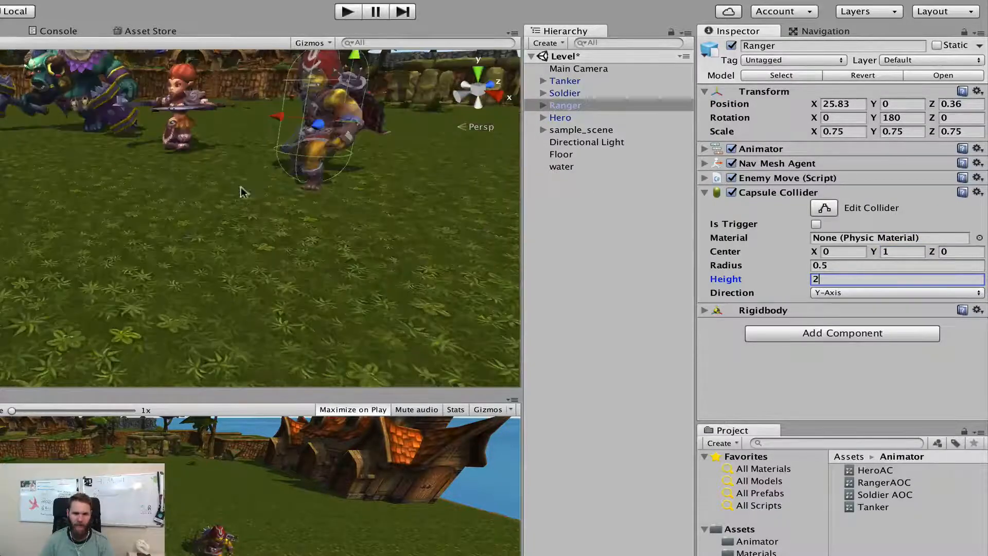
{"action": "middle_click_drag", "start_coordinate": [329, 130], "coordinate": [247, 182]}
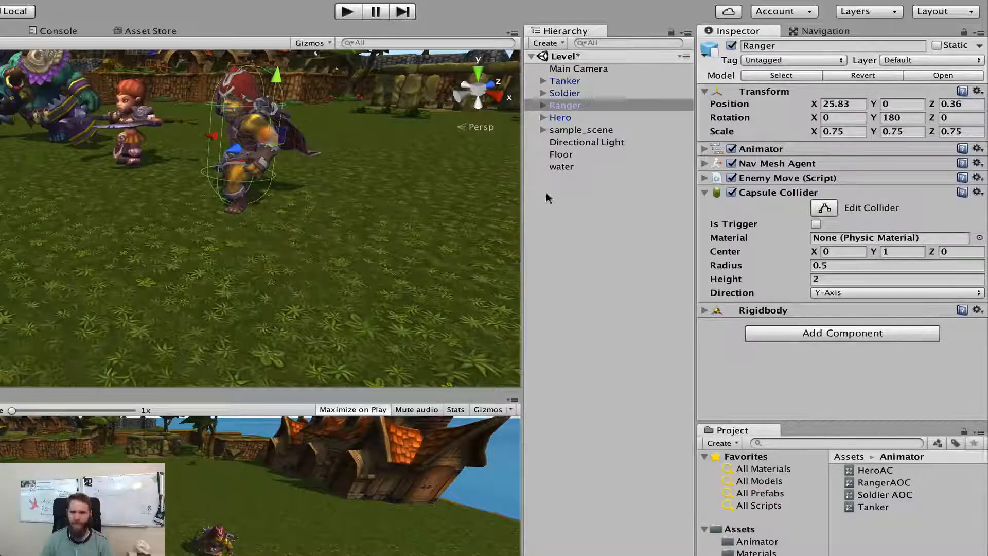
Step: Set both the drag and the angular drag of the Ranger's Rigidbody to Infinity
{"action": "left_click", "coordinate": [705, 311]}
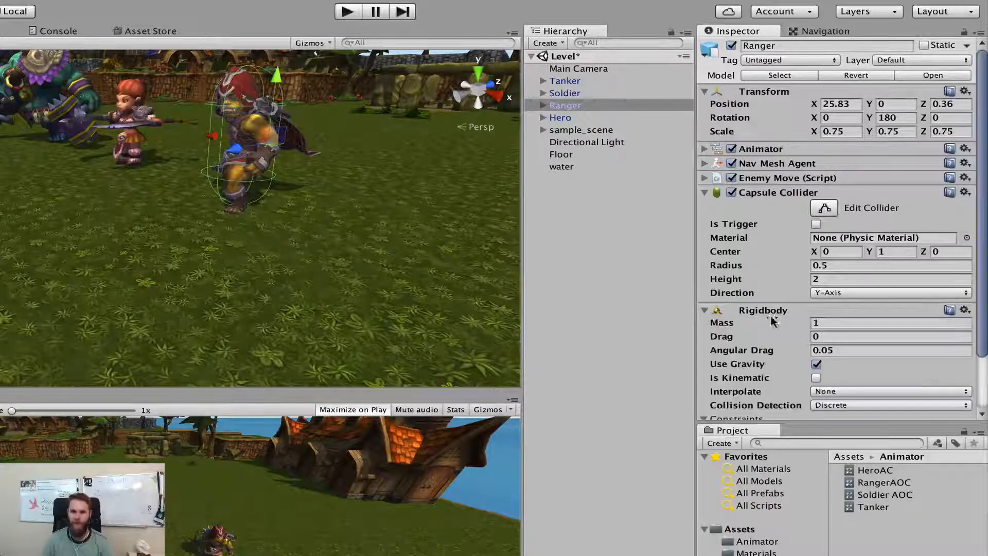
{"action": "left_click", "coordinate": [802, 336]}
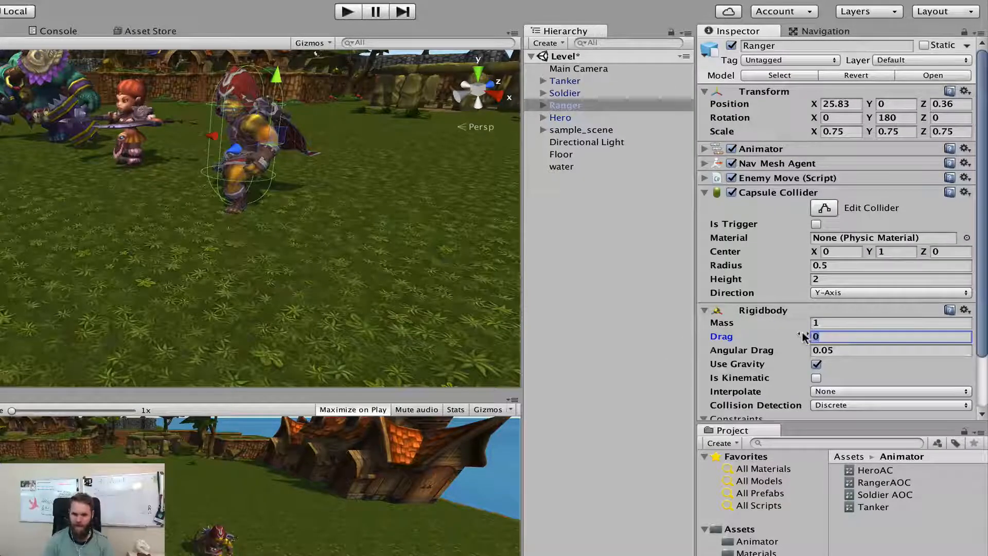
{"action": "key", "text": "Return"}
{"action": "key", "text": "Tab"}
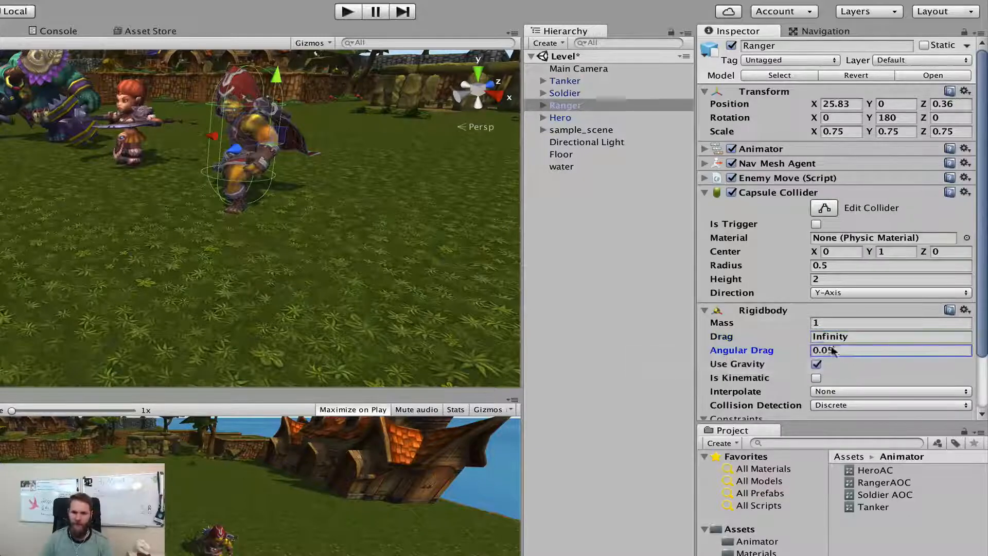
{"action": "type", "text": "inf"}
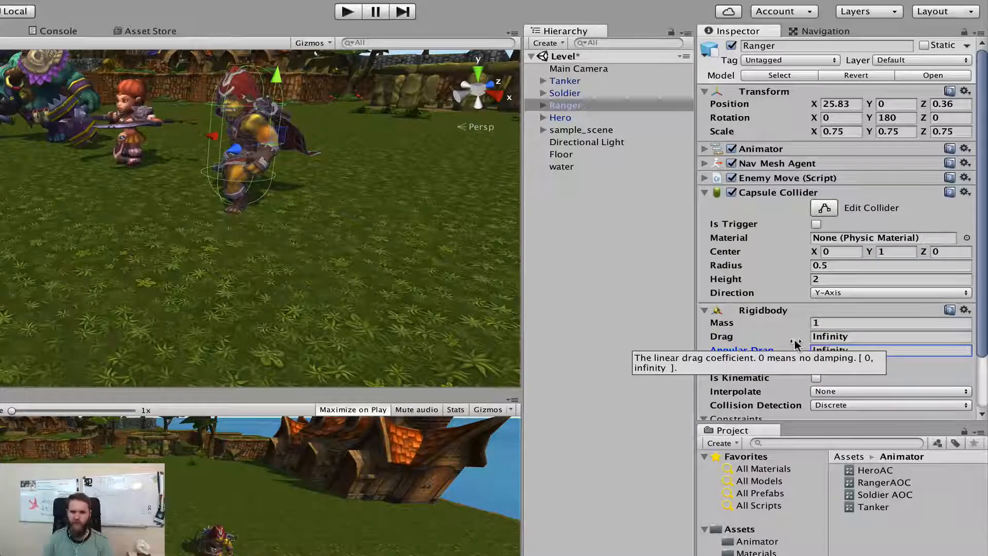
{"action": "key", "text": "Return"}
Step: Freeze the Ranger's Rigidbody position on Y and its rotation on X and Z
{"action": "scroll", "coordinate": [735, 369], "scroll_direction": "down", "scroll_amount": 3}
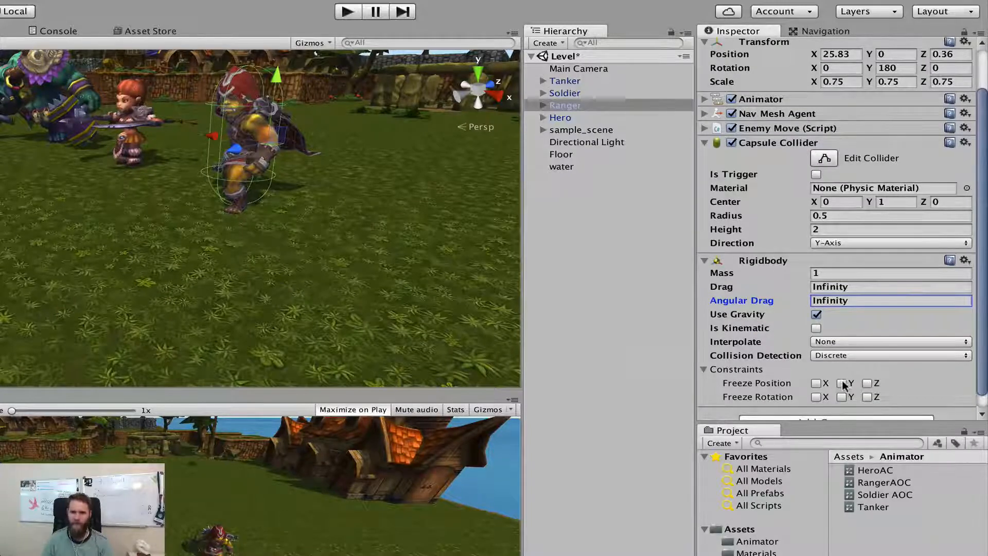
{"action": "left_click", "coordinate": [842, 383]}
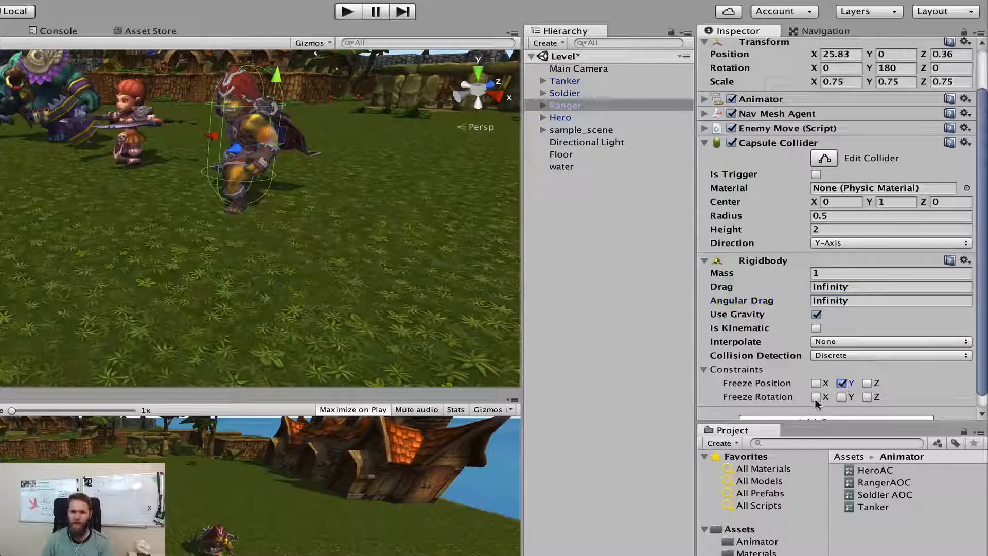
{"action": "left_click", "coordinate": [815, 397]}
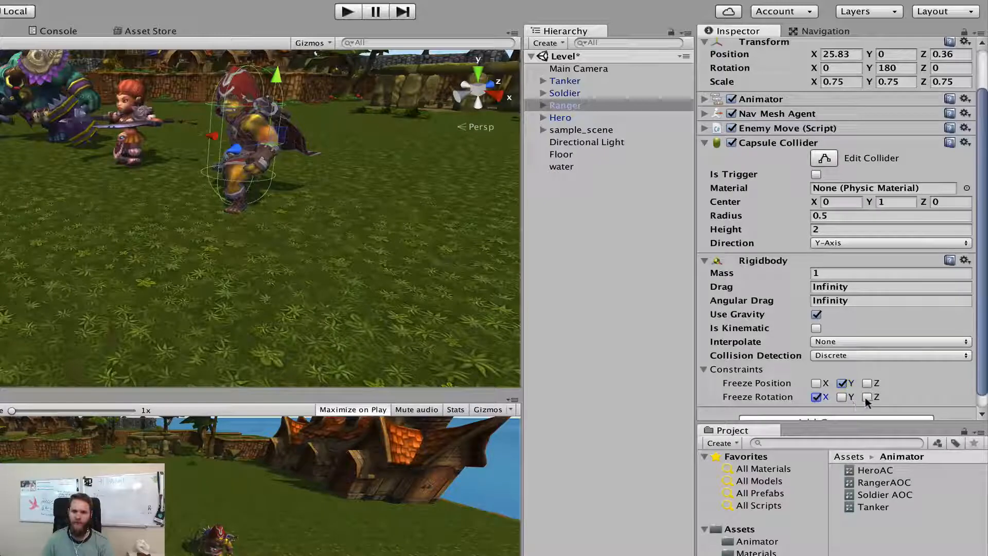
Step: Play-test the level by running the Hero around the Tanker, Soldier and Ranger to check their collisions, and stop the game
{"action": "middle_click_drag", "start_coordinate": [325, 157], "coordinate": [208, 196]}
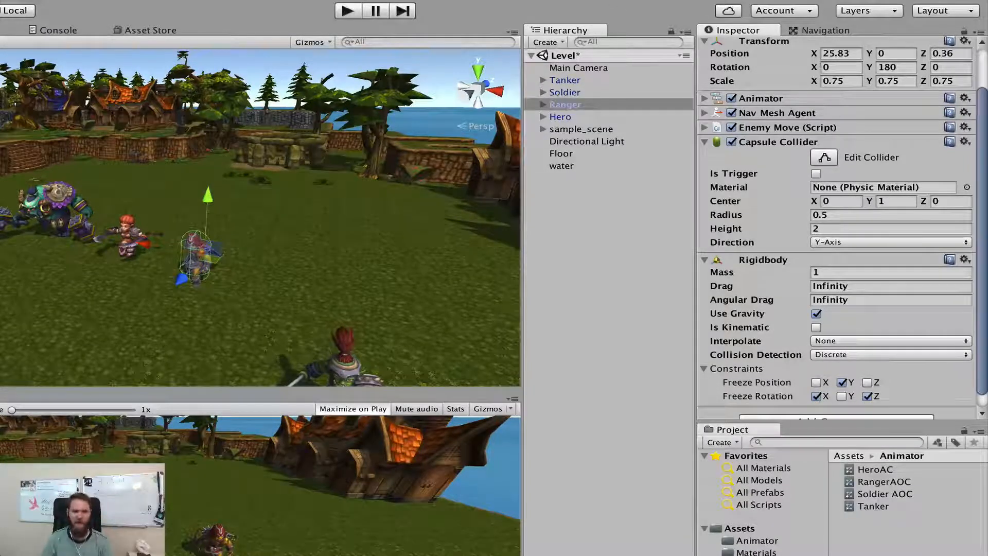
{"action": "left_click", "coordinate": [347, 12]}
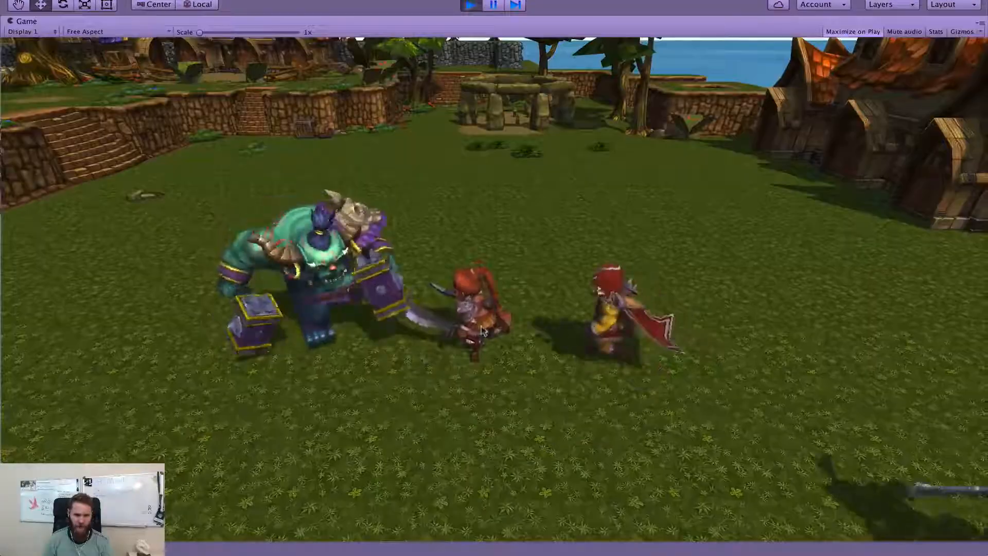
{"action": "key", "text": "w"}
{"action": "key", "text": "d"}
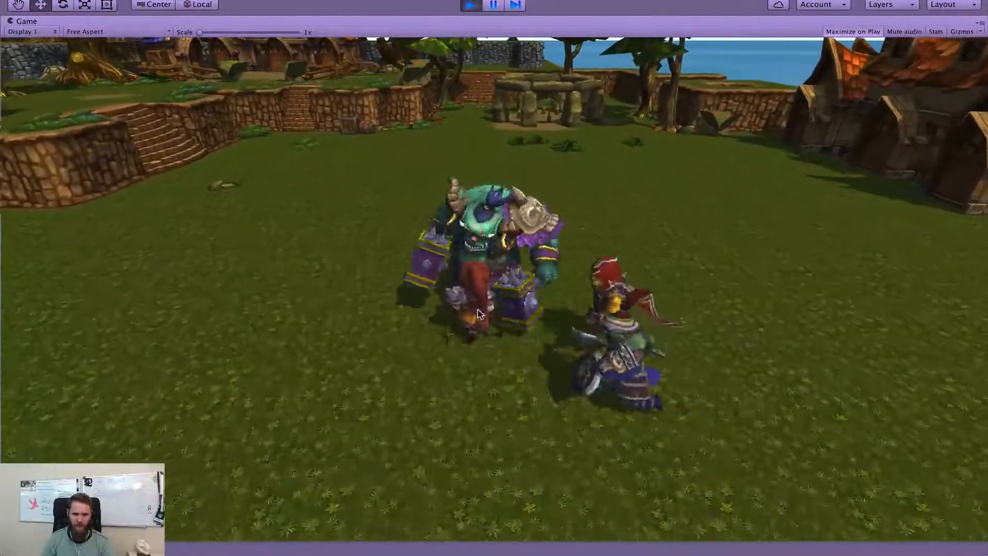
{"action": "key", "text": "d"}
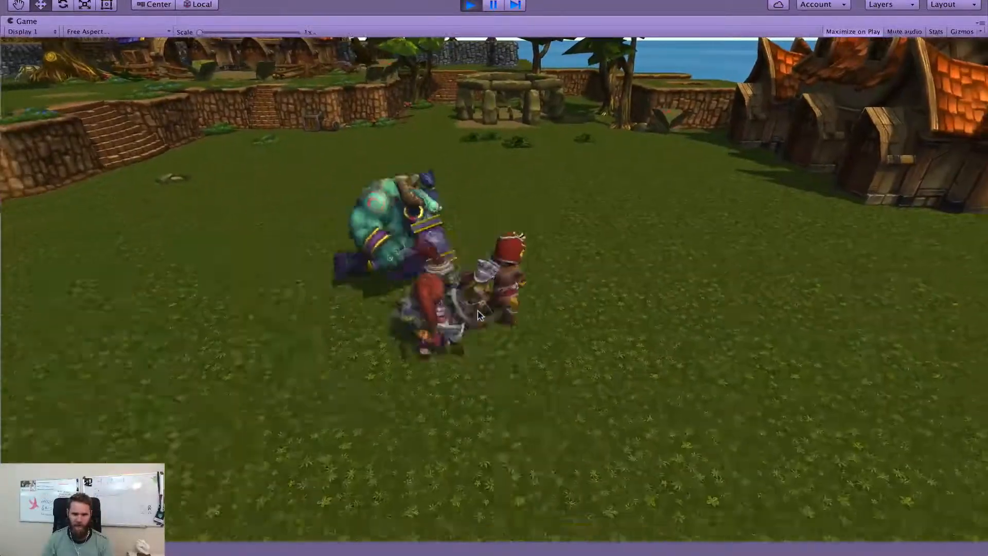
{"action": "key", "text": "d"}
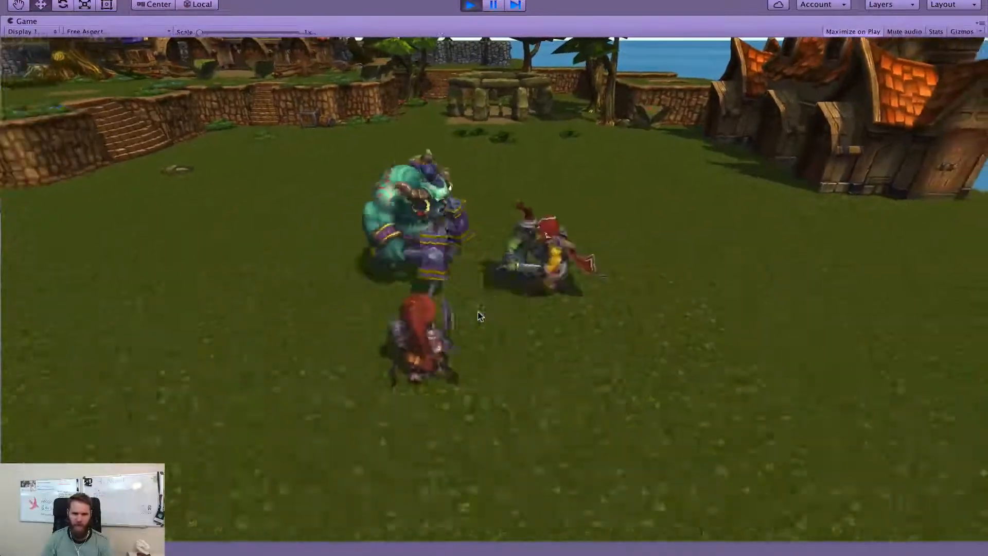
{"action": "key", "text": "s"}
{"action": "key", "text": "s"}
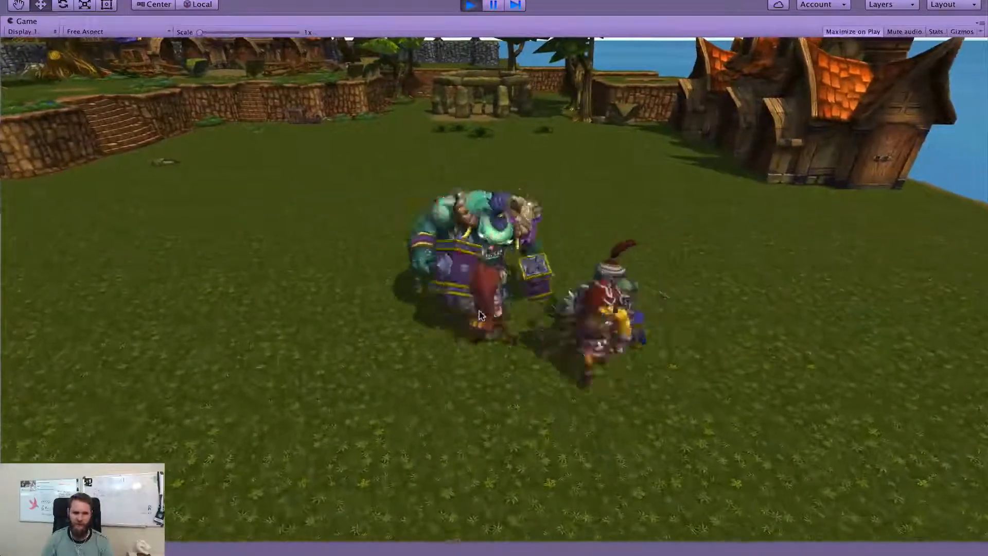
{"action": "key", "text": "a"}
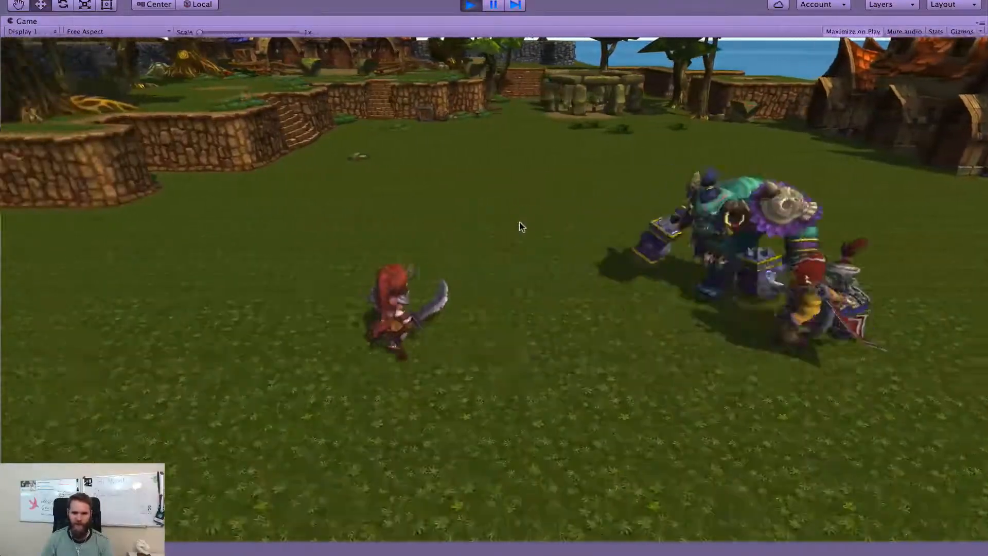
{"action": "key", "text": "s"}
{"action": "key", "text": "d"}
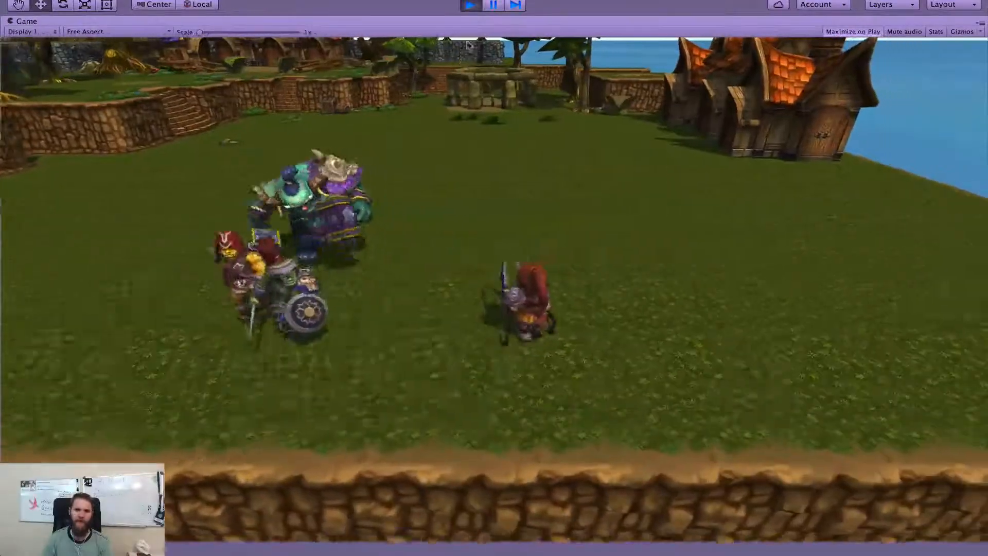
{"action": "left_click", "coordinate": [470, 6]}
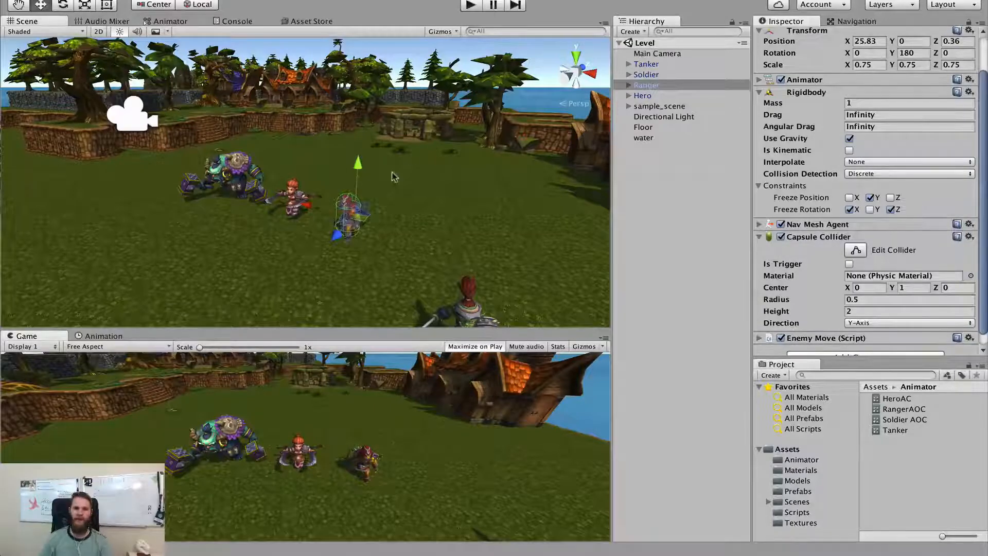
{"action": "left_click", "coordinate": [412, 195]}
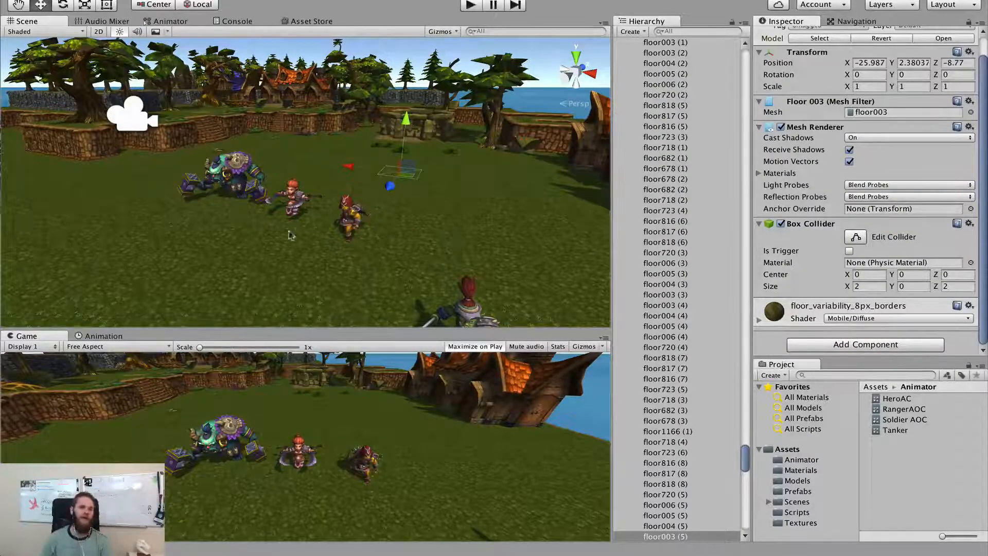
{"action": "left_click_drag", "start_coordinate": [290, 235], "coordinate": [313, 223], "text": "alt"}
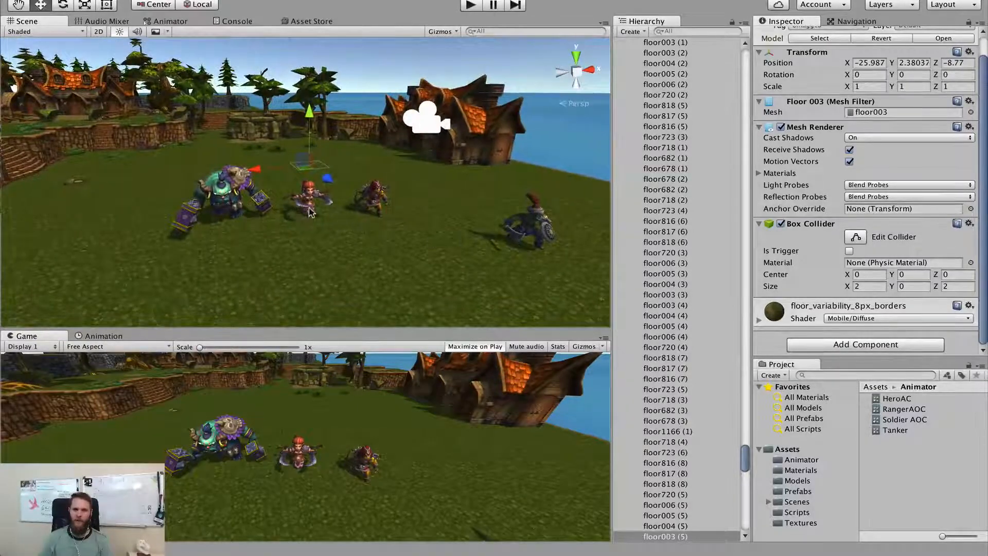
{"action": "scroll", "coordinate": [310, 209], "scroll_direction": "up", "scroll_amount": 3}
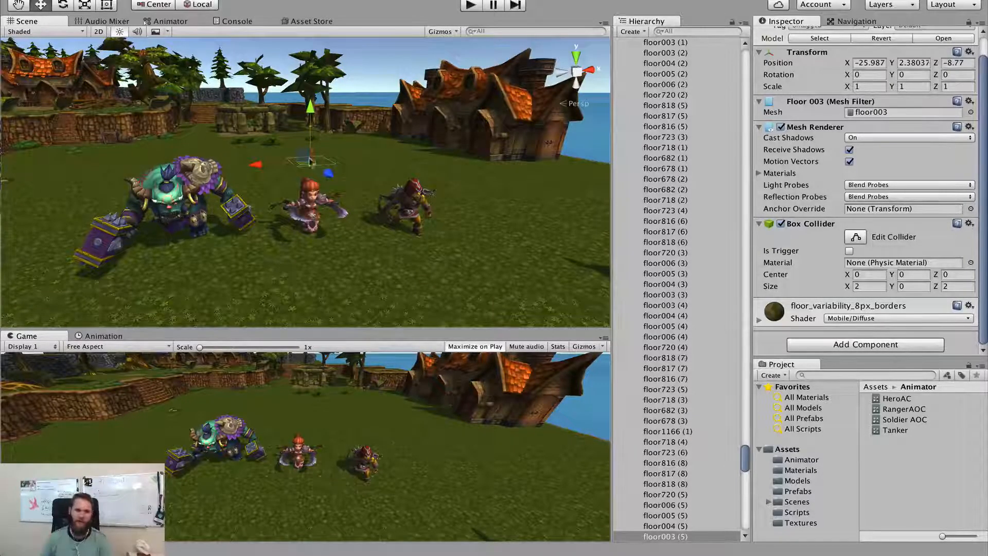
{"action": "left_click_drag", "start_coordinate": [370, 154], "coordinate": [304, 164], "text": "alt"}
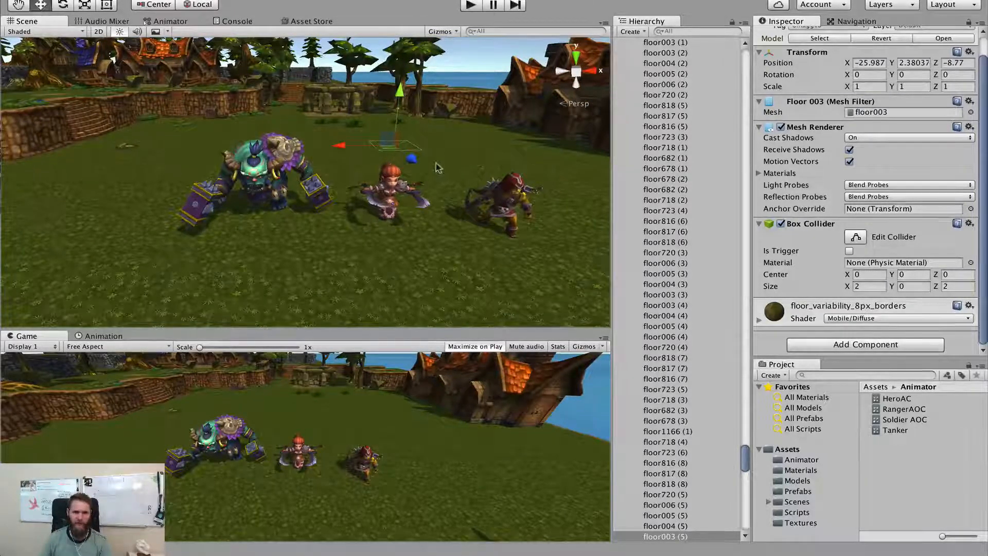
{"action": "right_click_drag", "start_coordinate": [436, 165], "coordinate": [374, 170]}
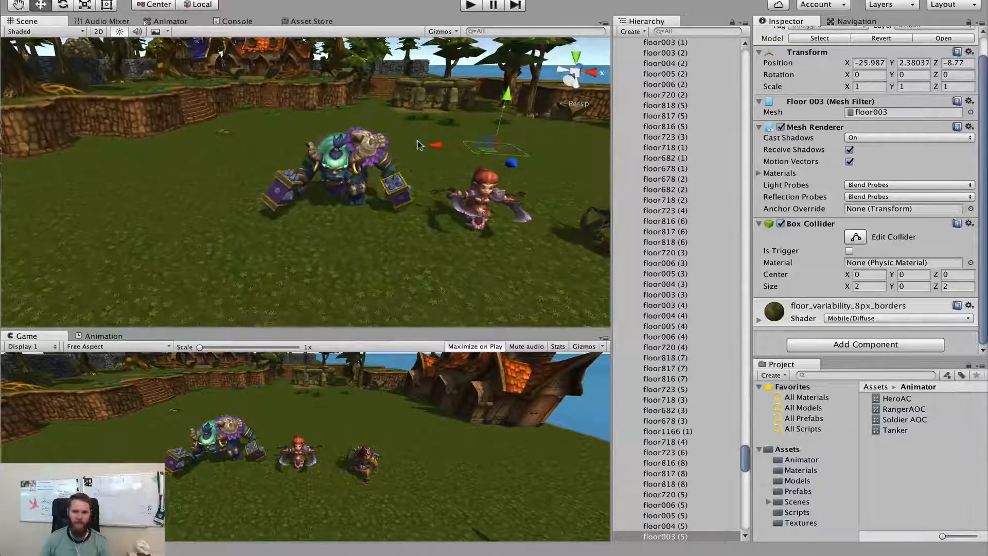
{"action": "middle_click_drag", "start_coordinate": [419, 146], "coordinate": [177, 149]}
{"action": "right_click_drag", "start_coordinate": [176, 148], "coordinate": [221, 168]}
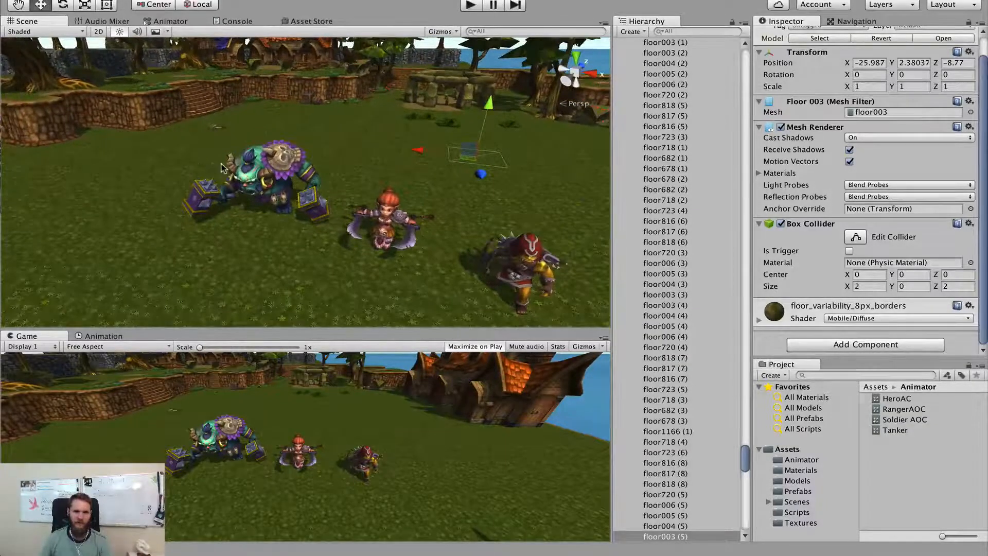
Step: Collapse sample_scene, expand the Tanker and inspect its body and its two weapon objects, Orc_Tanker_Weapon and Orc_Tanker_Weapon_b
{"action": "left_click_drag", "start_coordinate": [739, 459], "coordinate": [775, 67]}
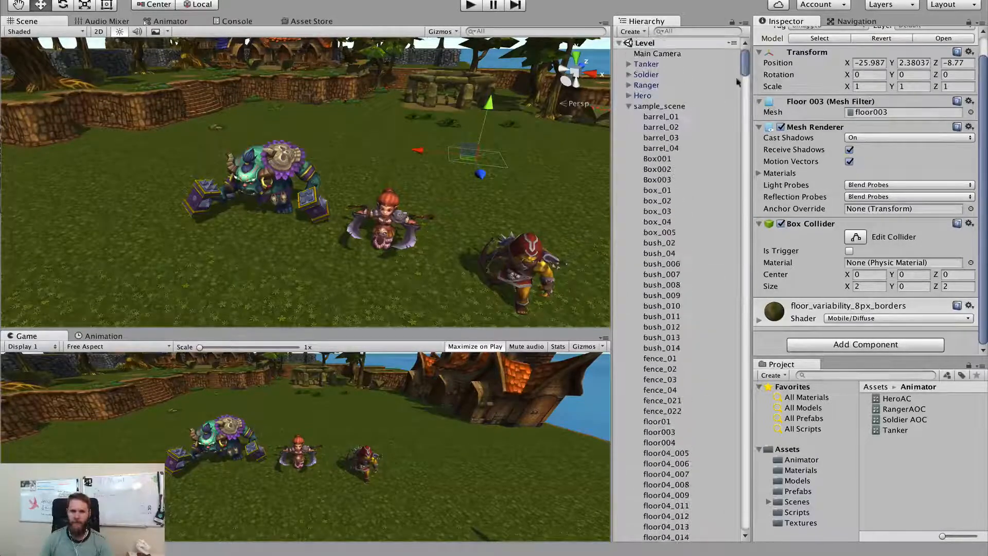
{"action": "left_click", "coordinate": [628, 106]}
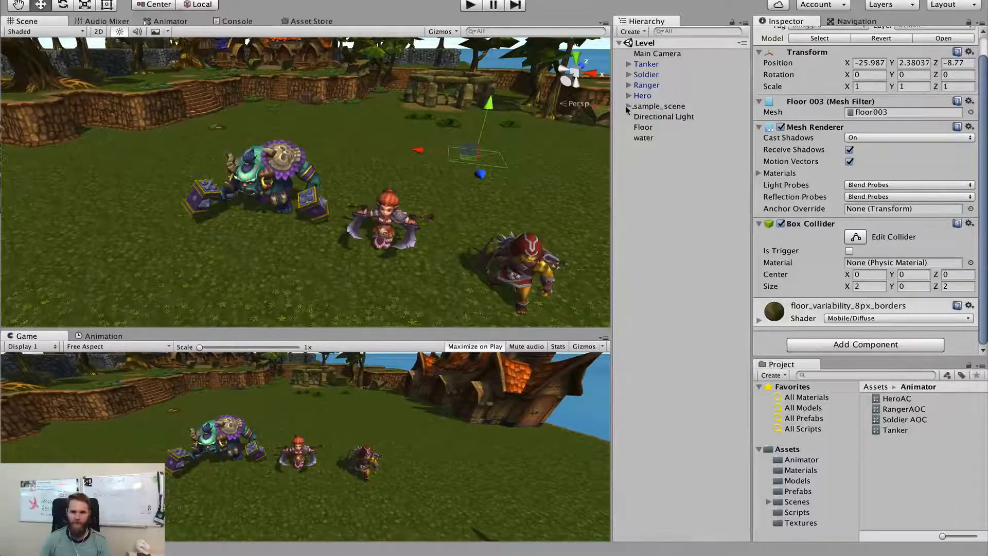
{"action": "left_click", "coordinate": [628, 65]}
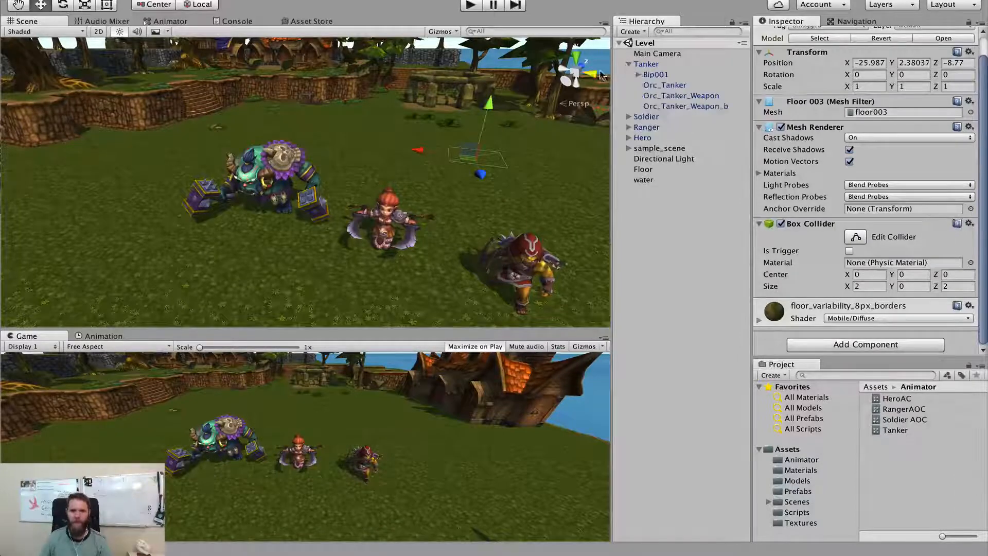
{"action": "left_click", "coordinate": [652, 86]}
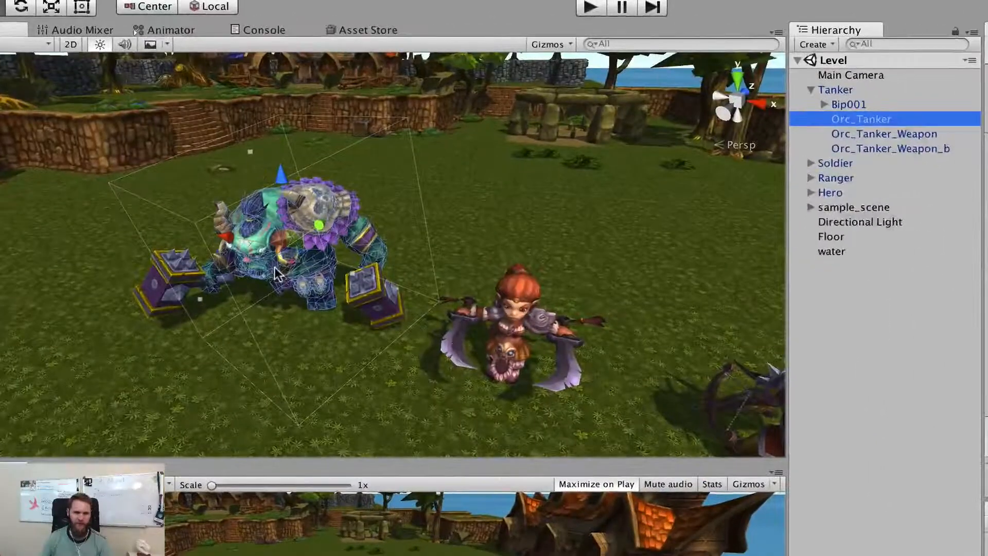
{"action": "scroll", "coordinate": [274, 266], "scroll_direction": "up", "scroll_amount": 5}
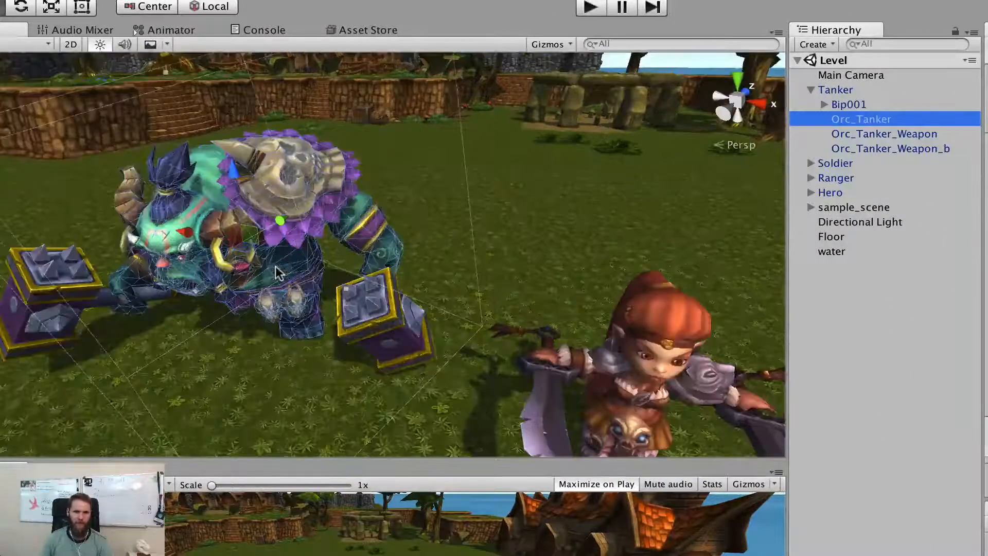
{"action": "middle_click_drag", "start_coordinate": [274, 267], "coordinate": [368, 179]}
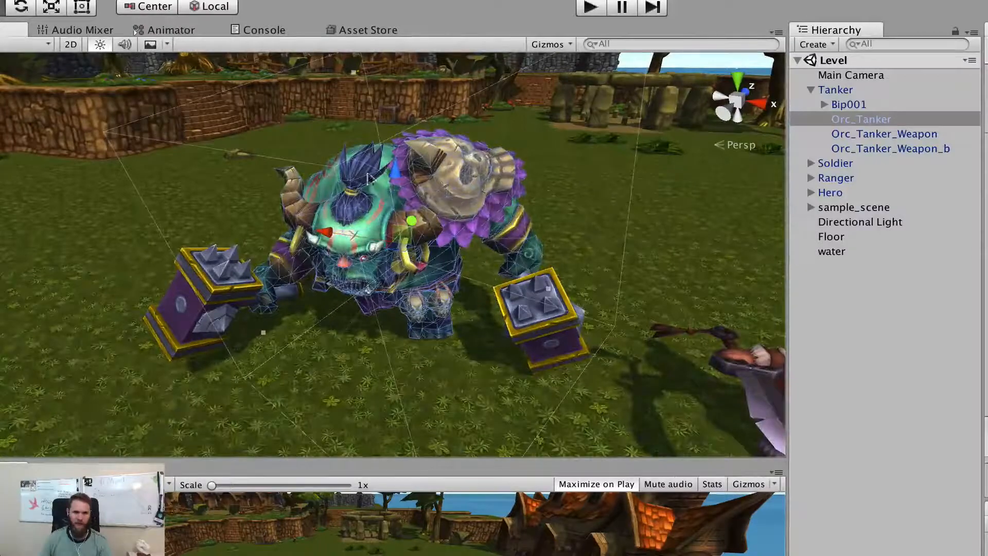
{"action": "left_click", "coordinate": [884, 132]}
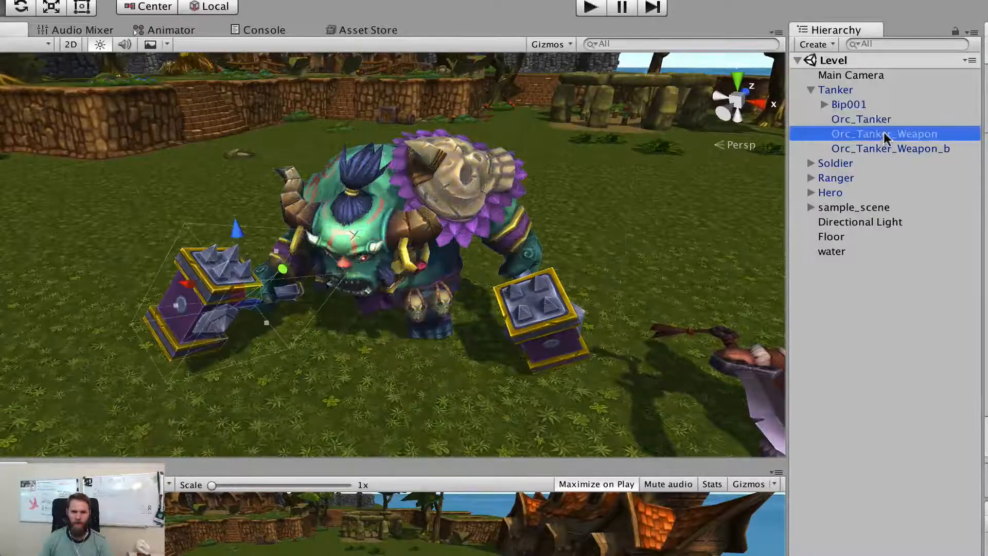
{"action": "left_click", "coordinate": [920, 149]}
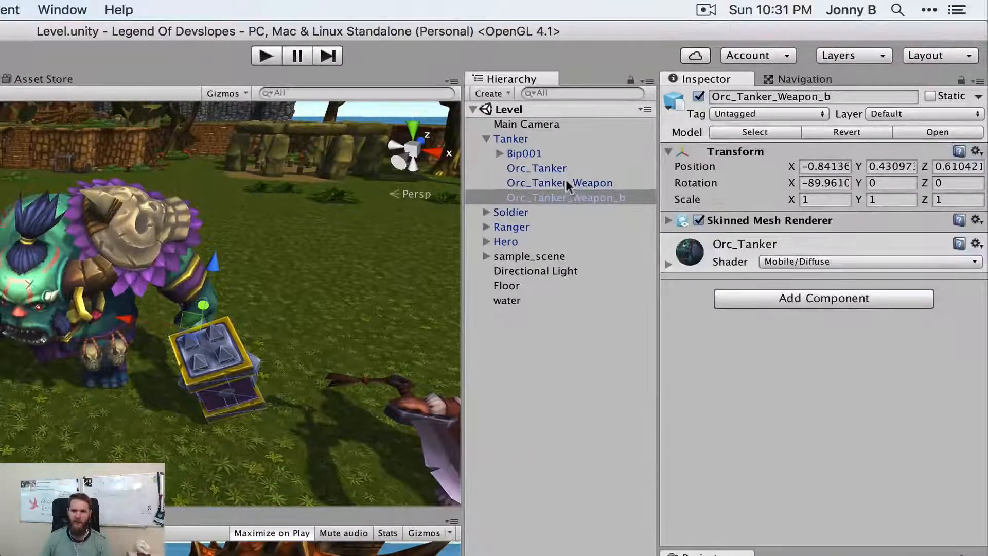
Step: Add a Box Collider physics component to Orc_Tanker_Weapon
{"action": "left_click", "coordinate": [891, 134]}
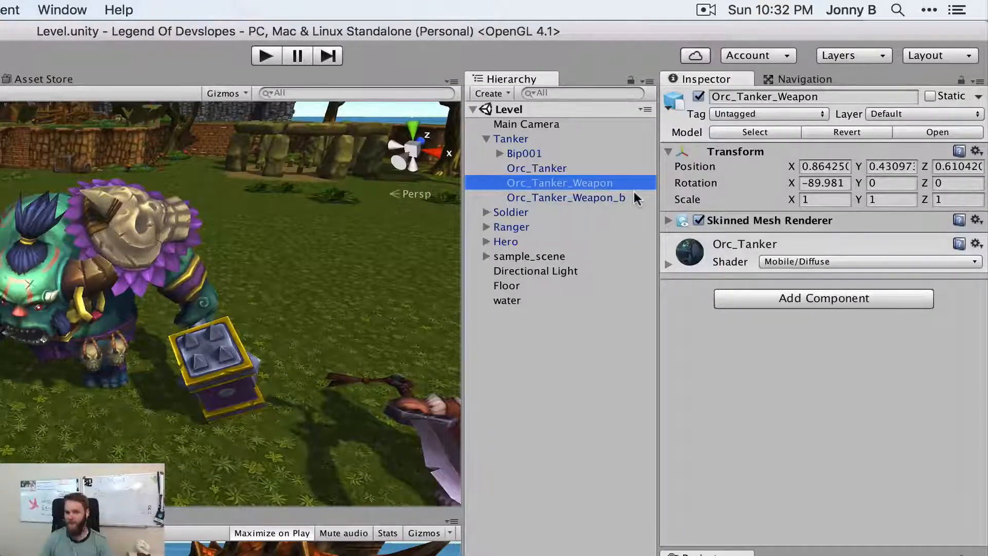
{"action": "left_click", "coordinate": [760, 303]}
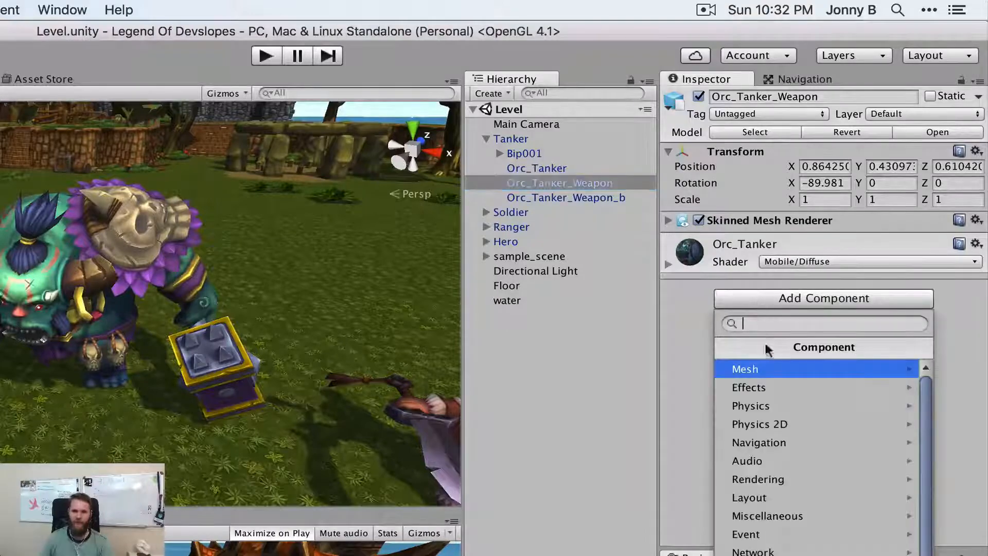
{"action": "left_click", "coordinate": [759, 406]}
{"action": "left_click", "coordinate": [759, 405]}
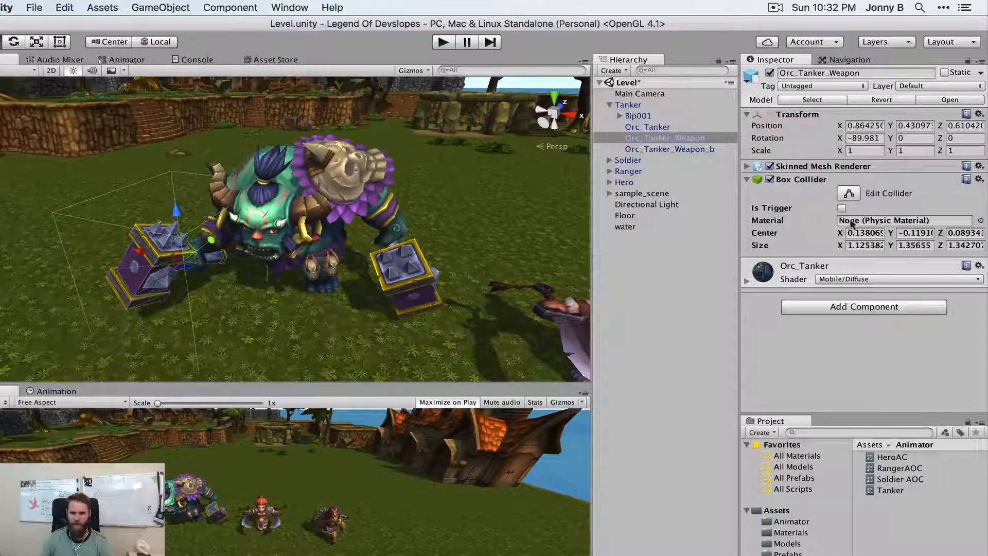
Step: Check how the Box Collider fits around Orc_Tanker_Weapon and set its X size to 0.5
{"action": "left_click_drag", "start_coordinate": [318, 234], "coordinate": [249, 249], "text": "alt"}
{"action": "scroll", "coordinate": [249, 247], "scroll_direction": "down", "scroll_amount": 10}
{"action": "right_click_drag", "start_coordinate": [254, 247], "coordinate": [286, 249]}
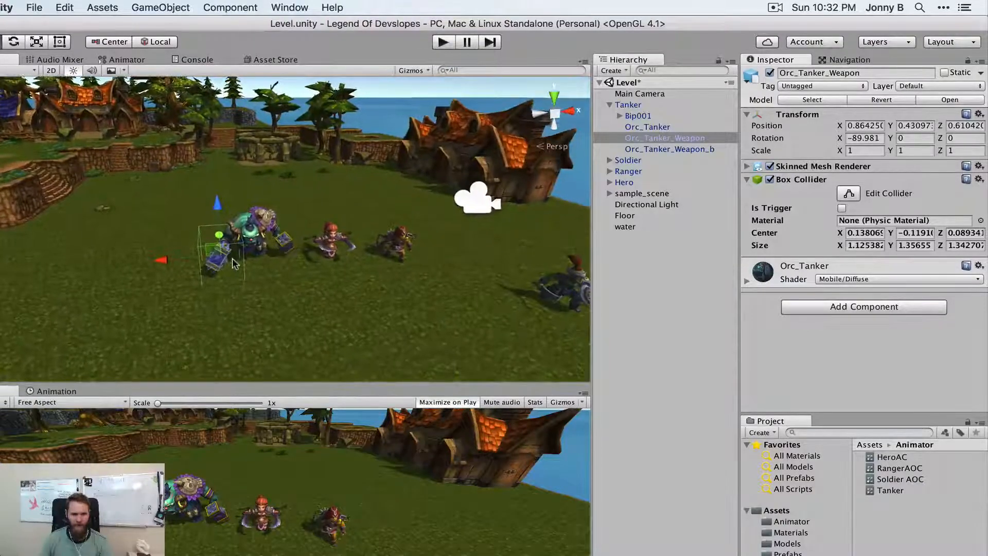
{"action": "scroll", "coordinate": [230, 259], "scroll_direction": "up", "scroll_amount": 6}
{"action": "scroll", "coordinate": [221, 263], "scroll_direction": "up", "scroll_amount": 5}
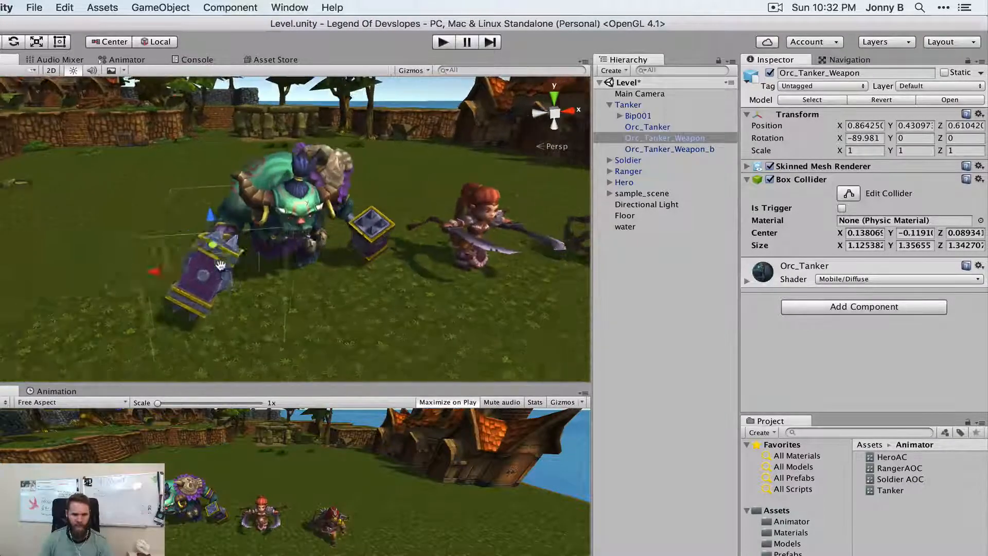
{"action": "left_click", "coordinate": [864, 247]}
{"action": "type", "text": "0."}
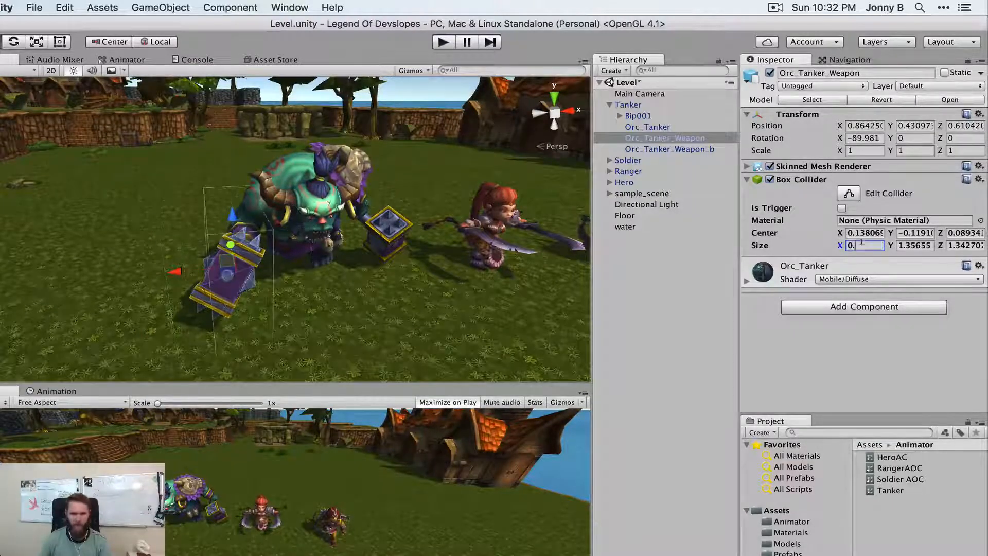
{"action": "type", "text": "5"}
Step: Set the Y and Z sizes of Orc_Tanker_Weapon's Box Collider to 0.5
{"action": "left_click", "coordinate": [911, 245]}
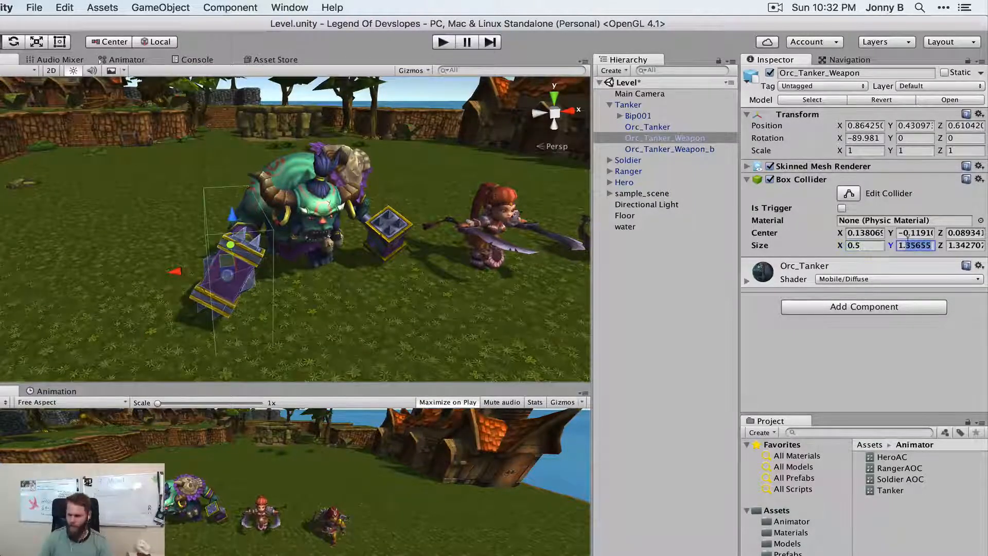
{"action": "left_click", "coordinate": [909, 246]}
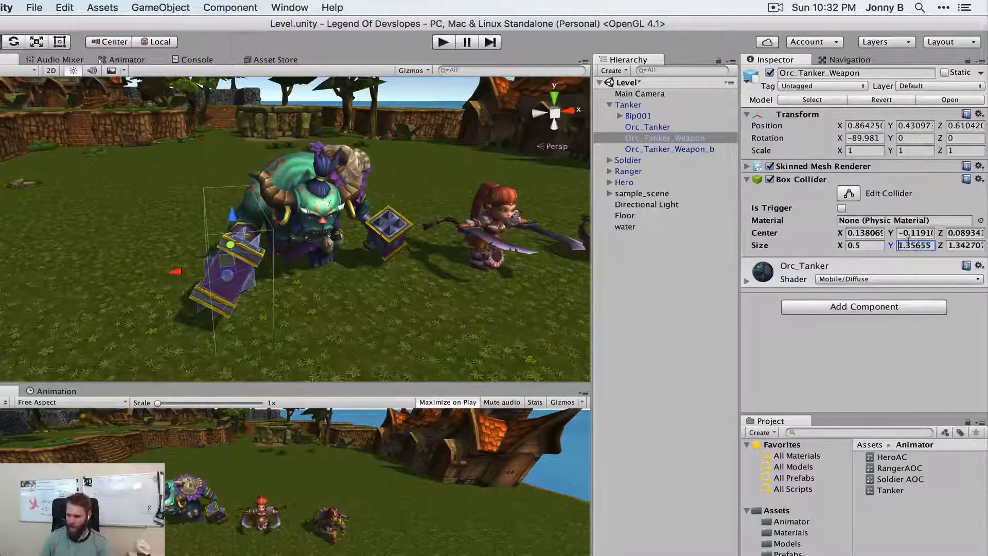
{"action": "left_click", "coordinate": [908, 246]}
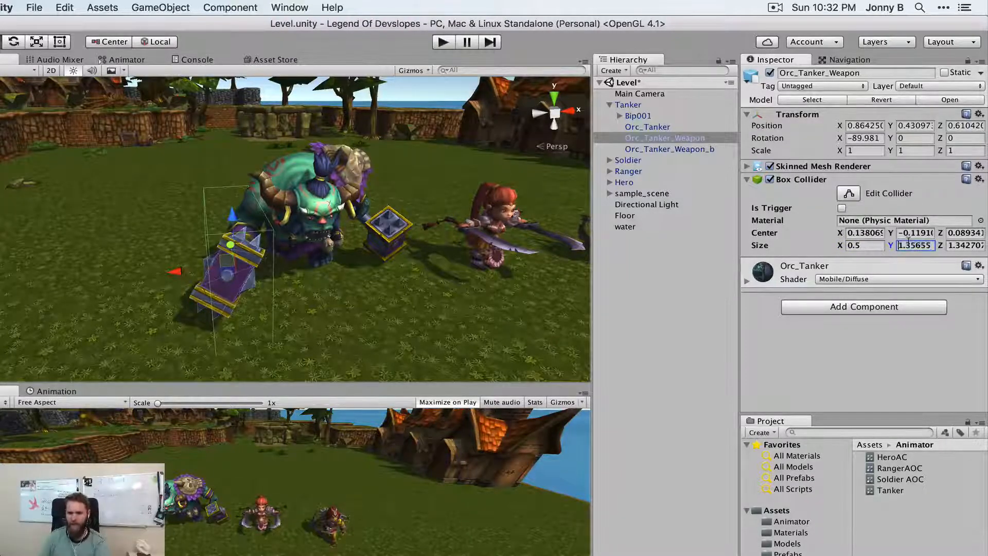
{"action": "type", "text": "0.5"}
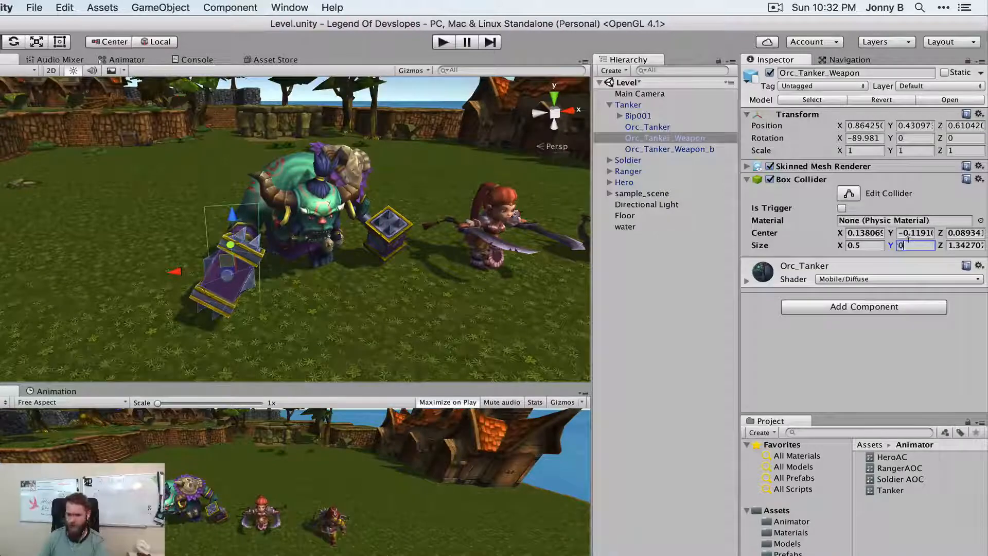
{"action": "left_click", "coordinate": [961, 244]}
{"action": "type", "text": "0.35"}
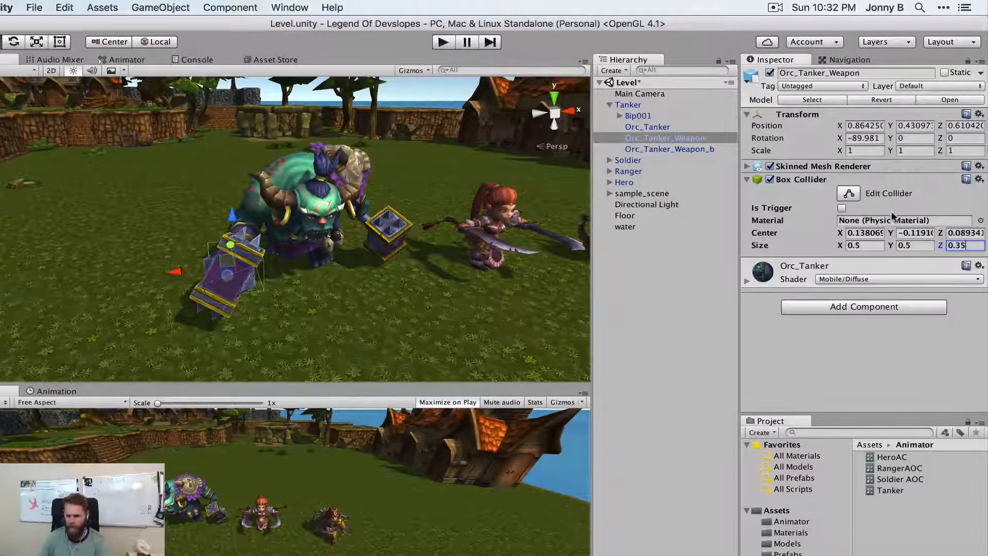
{"action": "key", "text": "BackSpace"}
{"action": "key", "text": "BackSpace"}
{"action": "type", "text": "5"}
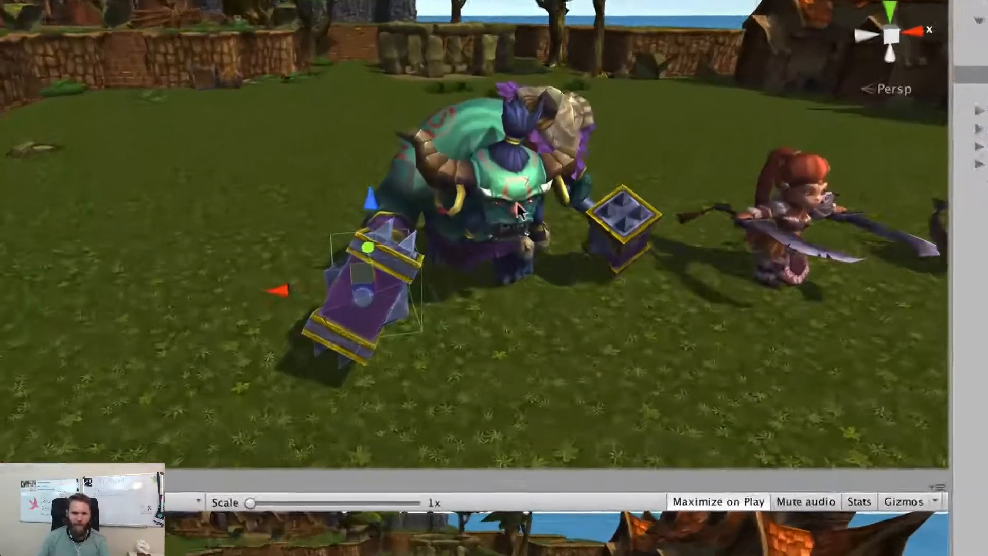
Step: Examine from several sides how the Box Collider sits around Orc_Tanker_Weapon, including while the scene plays
{"action": "left_click_drag", "start_coordinate": [314, 219], "coordinate": [359, 231], "text": "alt"}
{"action": "middle_click_drag", "start_coordinate": [486, 236], "coordinate": [500, 238]}
{"action": "left_click_drag", "start_coordinate": [557, 243], "coordinate": [761, 178], "text": "alt"}
{"action": "key", "text": "f"}
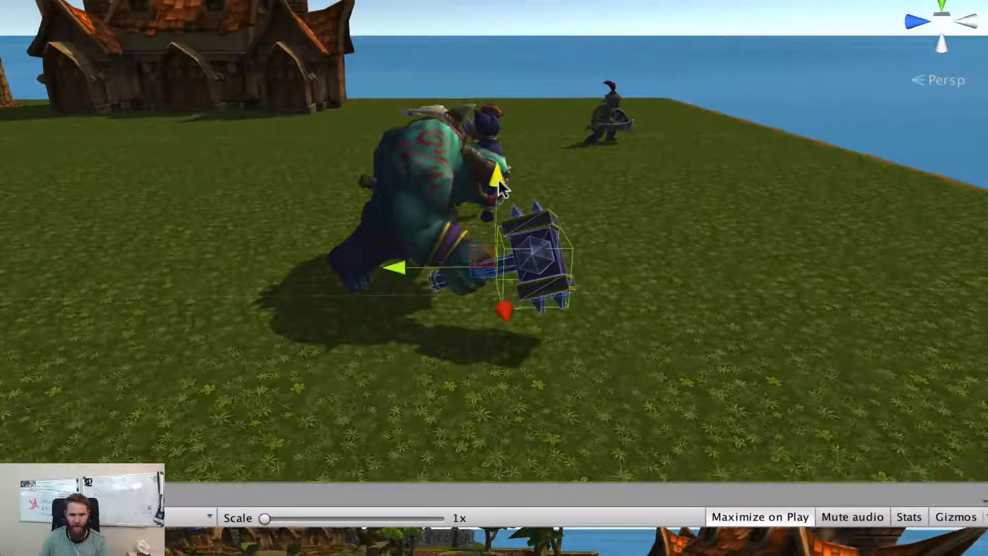
{"action": "right_click_drag", "start_coordinate": [692, 243], "coordinate": [412, 226]}
{"action": "middle_click_drag", "start_coordinate": [669, 201], "coordinate": [597, 199]}
{"action": "right_click_drag", "start_coordinate": [597, 199], "coordinate": [483, 90]}
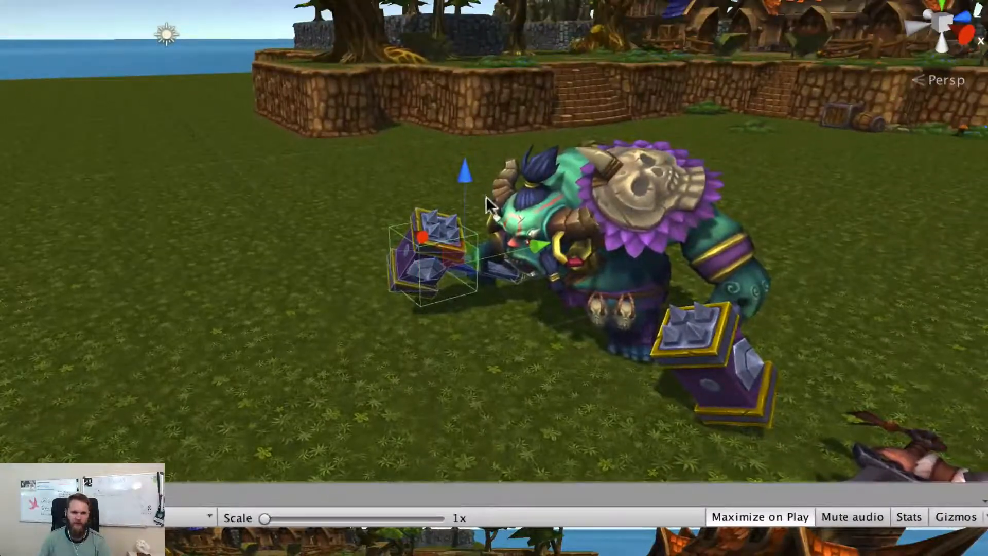
{"action": "scroll", "coordinate": [489, 198], "scroll_direction": "up", "scroll_amount": 3}
{"action": "scroll", "coordinate": [489, 201], "scroll_direction": "down", "scroll_amount": 3}
{"action": "scroll", "coordinate": [489, 203], "scroll_direction": "down", "scroll_amount": 3}
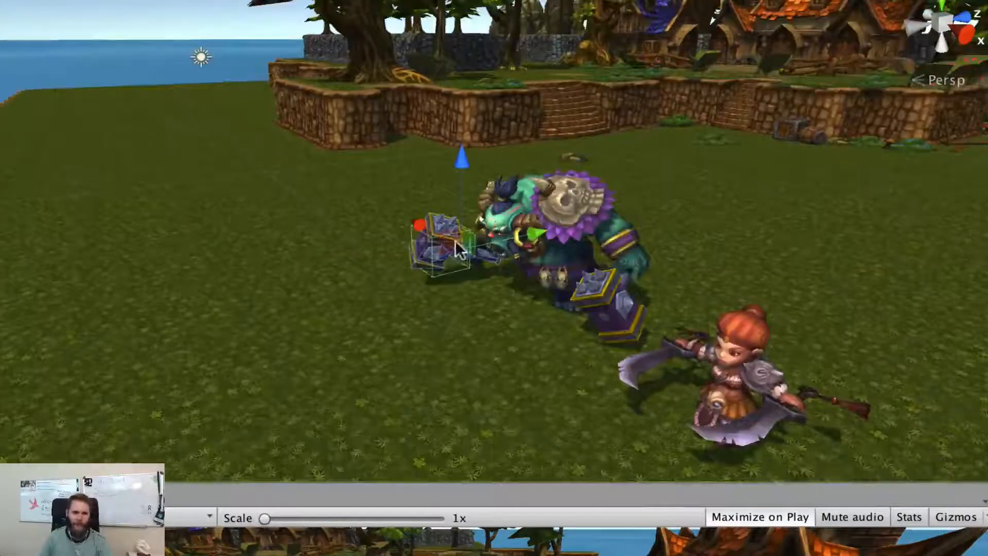
{"action": "right_click_drag", "start_coordinate": [497, 226], "coordinate": [513, 227]}
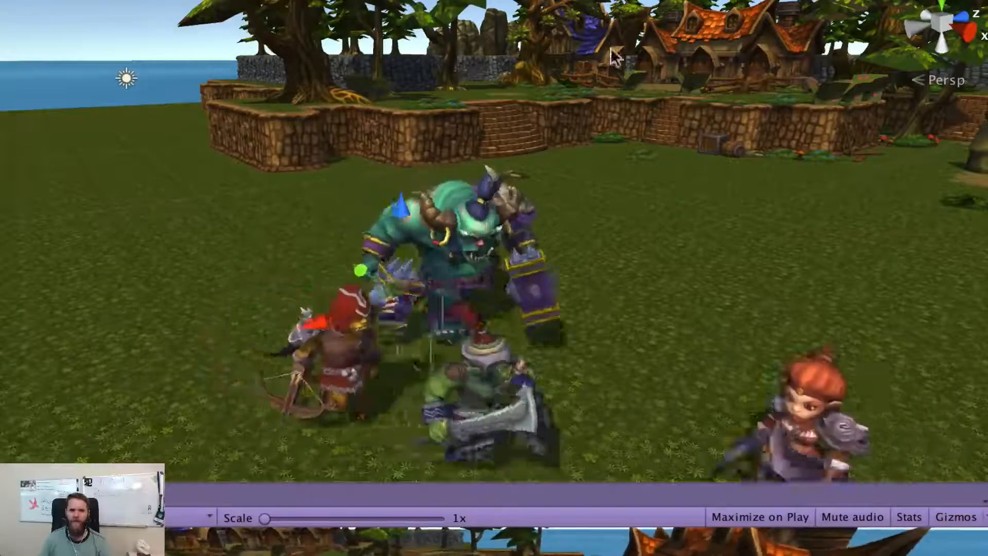
Step: Stop the play test and remove the Box Collider component from Orc_Tanker_Weapon
{"action": "key", "text": "super+p"}
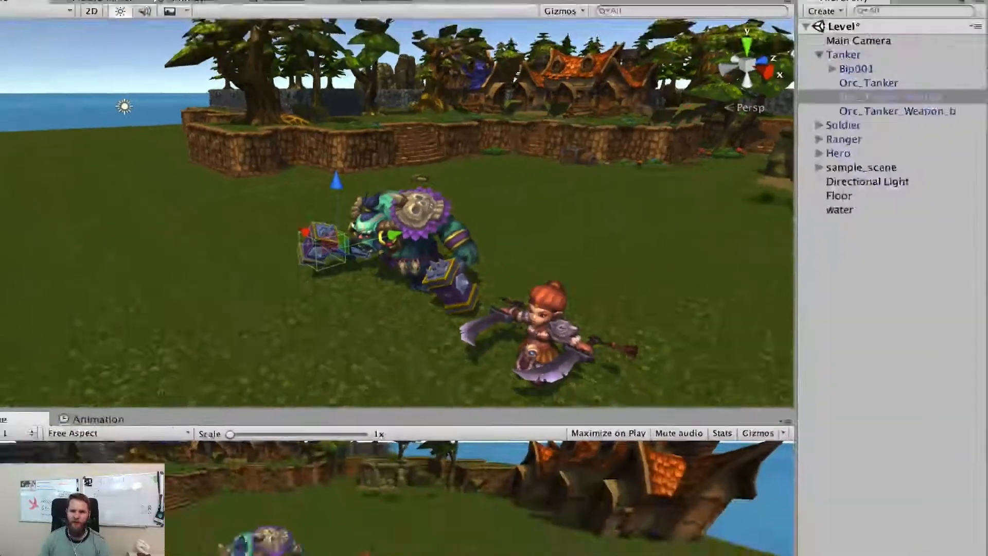
{"action": "left_click", "coordinate": [980, 160]}
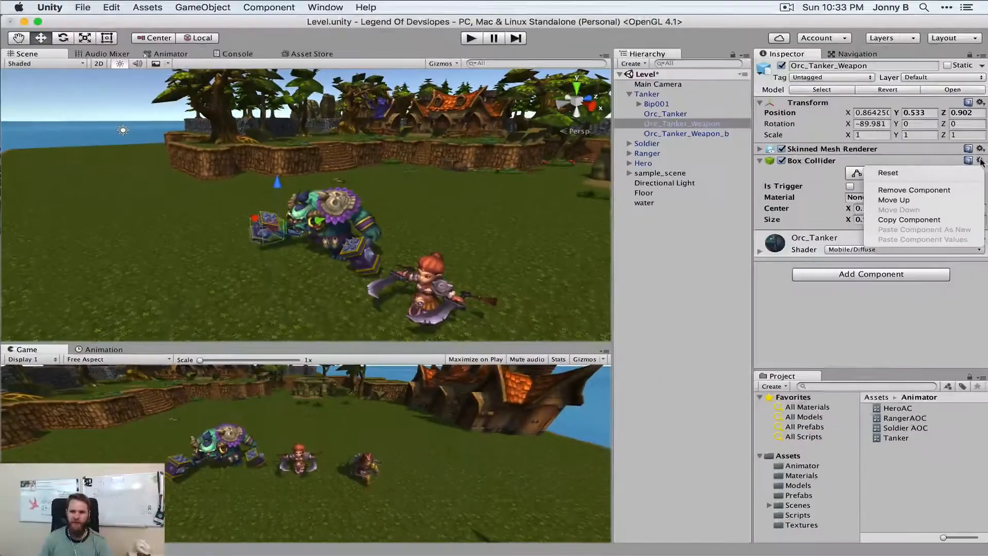
{"action": "left_click", "coordinate": [914, 191]}
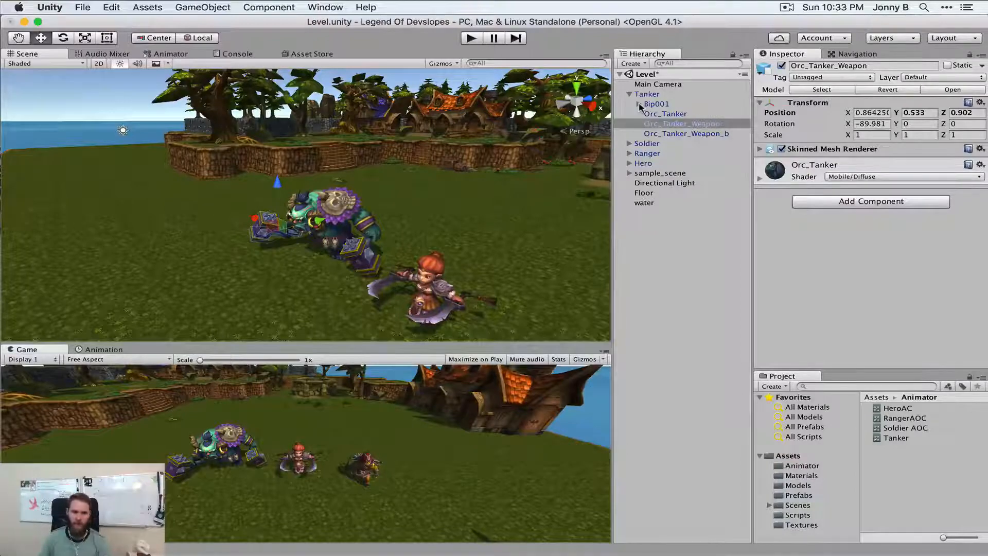
Step: Expand the Tanker's entire Bip001 bone hierarchy and widen the Hierarchy so the nested bone names are readable
{"action": "left_click", "coordinate": [639, 105], "text": "alt"}
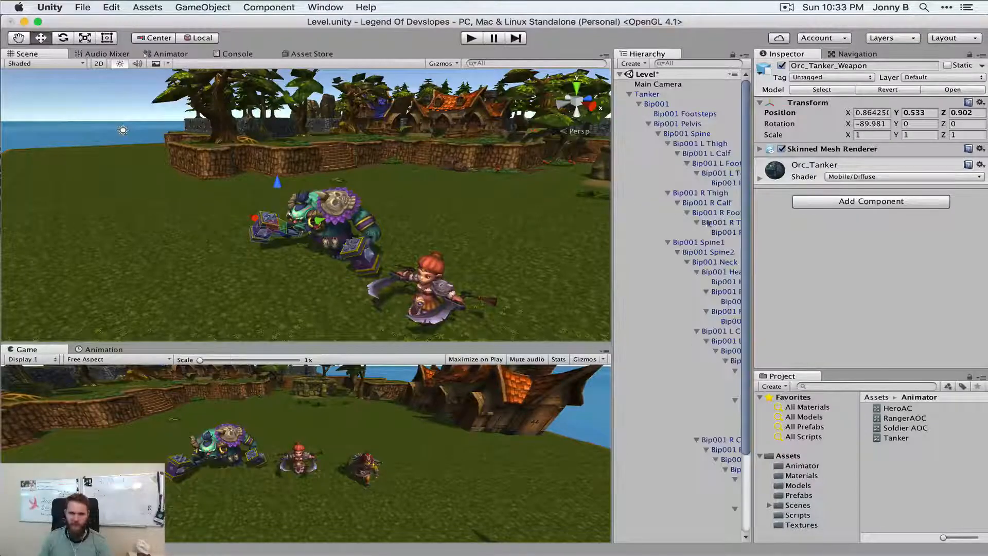
{"action": "left_click_drag", "start_coordinate": [609, 257], "coordinate": [546, 268]}
{"action": "scroll", "coordinate": [743, 210], "scroll_direction": "down", "scroll_amount": 5}
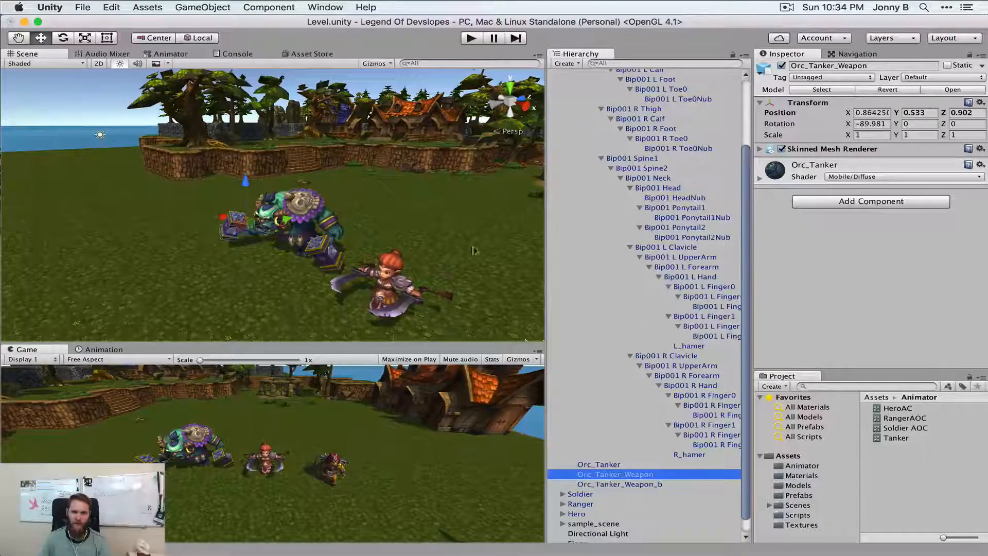
{"action": "scroll", "coordinate": [742, 237], "scroll_direction": "up", "scroll_amount": 5}
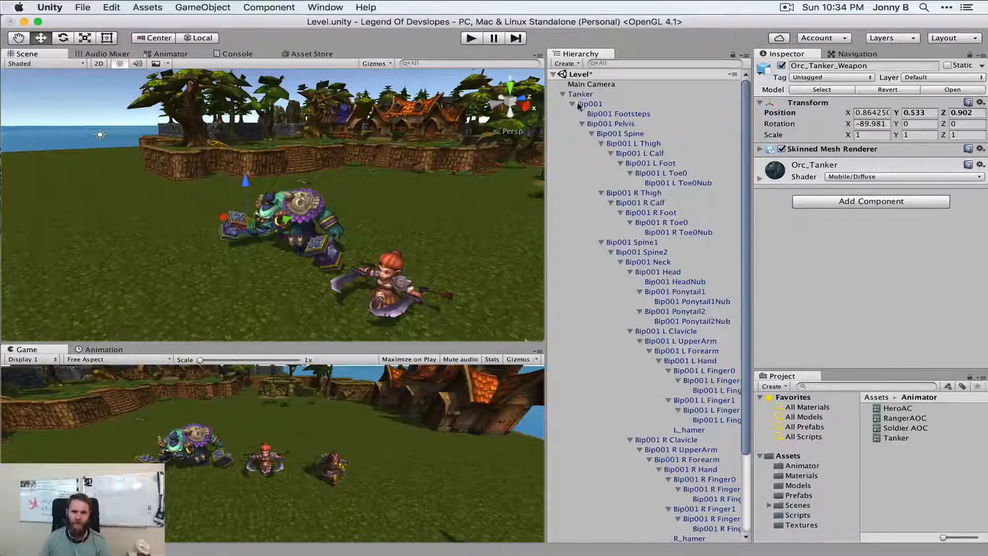
{"action": "left_click", "coordinate": [572, 104]}
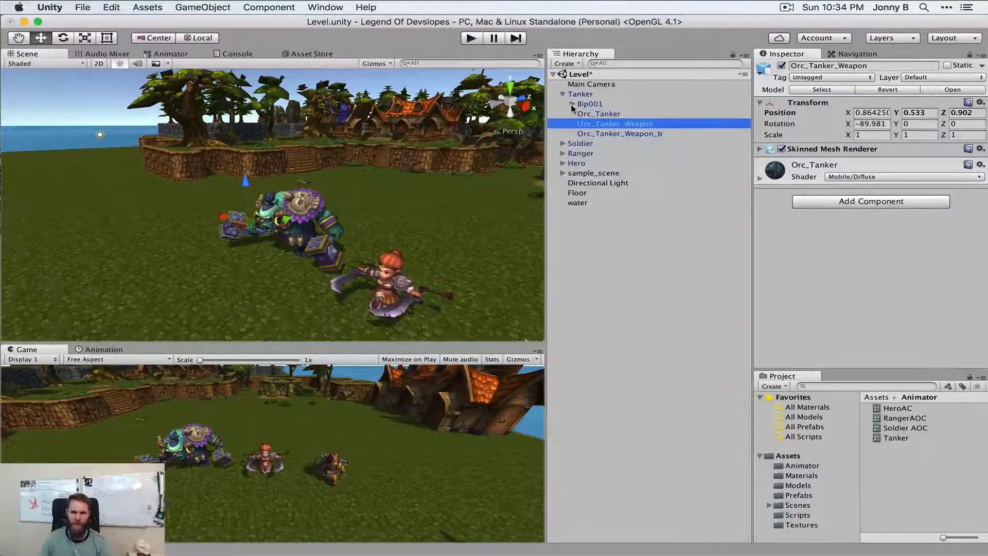
{"action": "left_click", "coordinate": [572, 104]}
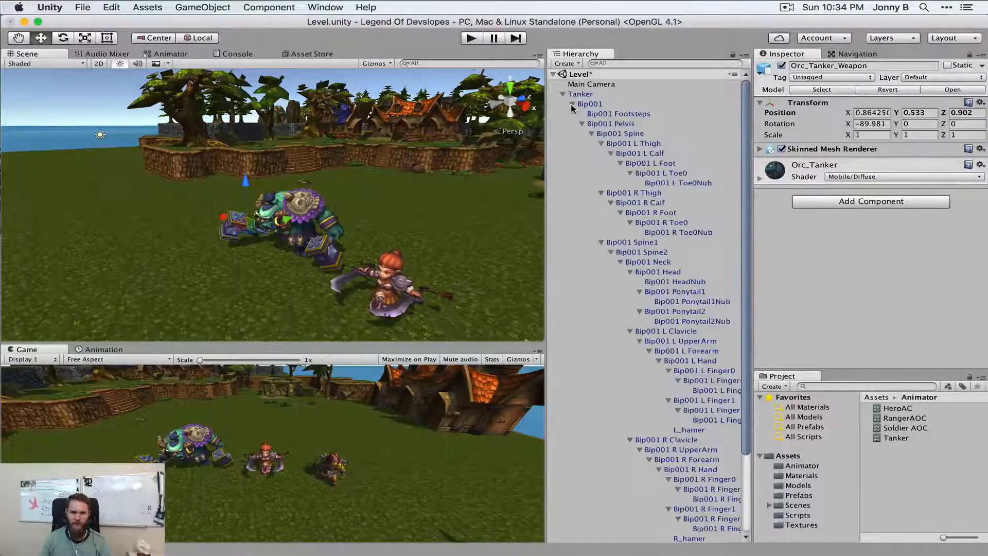
Step: Trace the Tanker's Bip001 bones from the pelvis down to the L_hamer and R_hamer objects
{"action": "left_click", "coordinate": [607, 125]}
{"action": "left_click", "coordinate": [633, 134]}
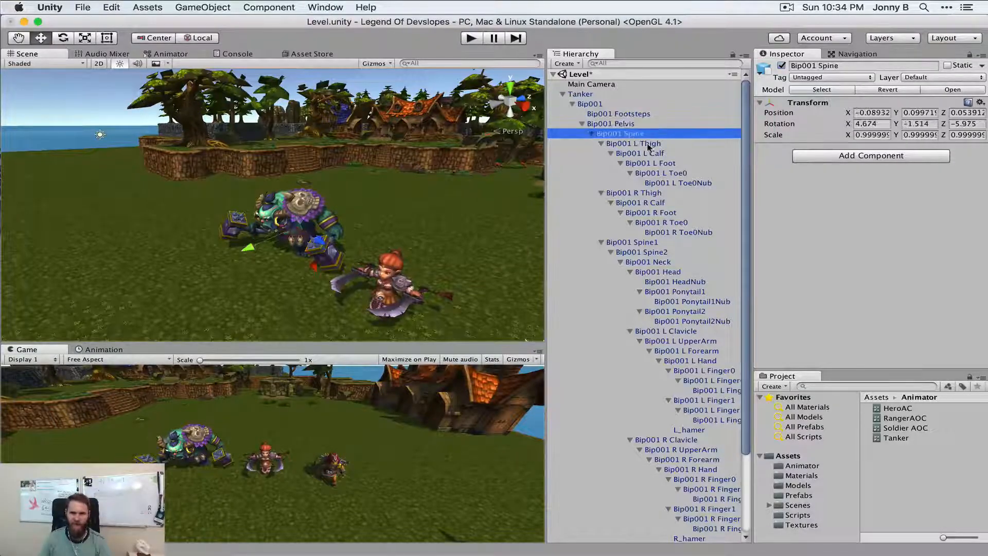
{"action": "left_click", "coordinate": [643, 144]}
{"action": "left_click", "coordinate": [652, 154]}
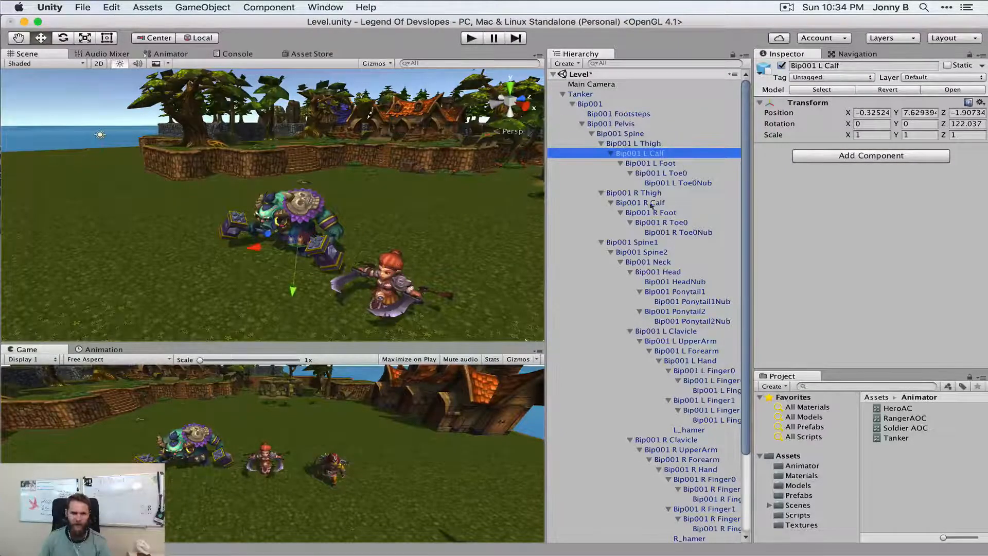
{"action": "scroll", "coordinate": [678, 234], "scroll_direction": "down", "scroll_amount": 5}
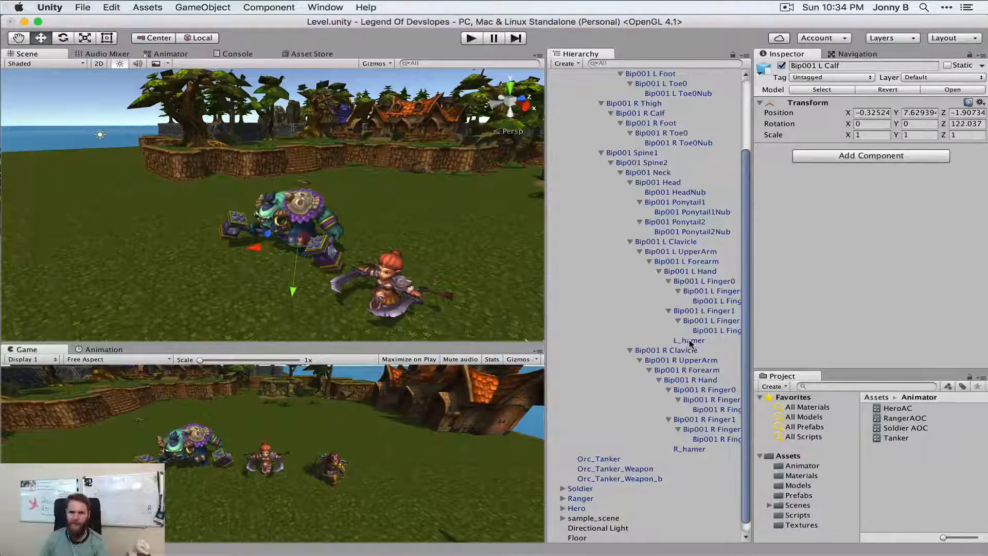
{"action": "left_click", "coordinate": [689, 342]}
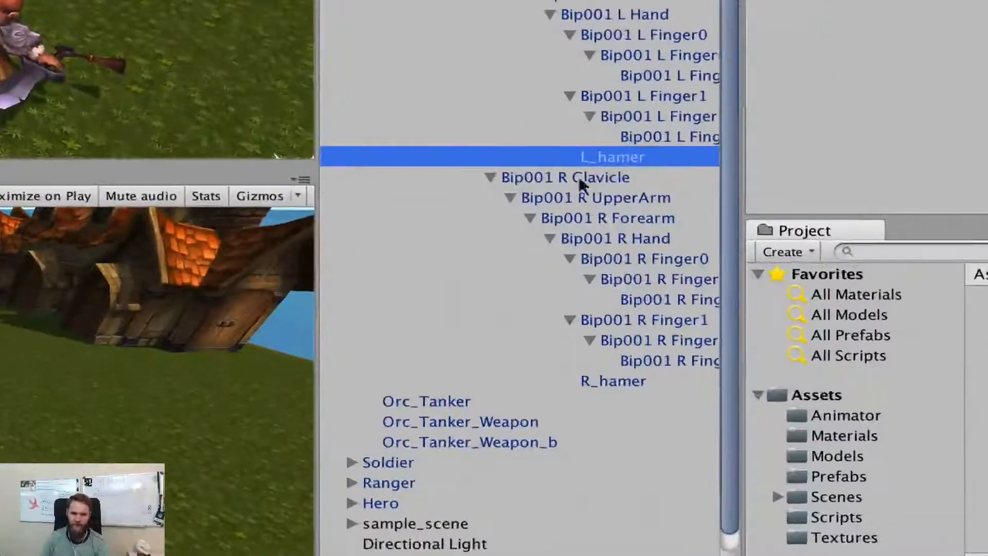
{"action": "left_click", "coordinate": [596, 384]}
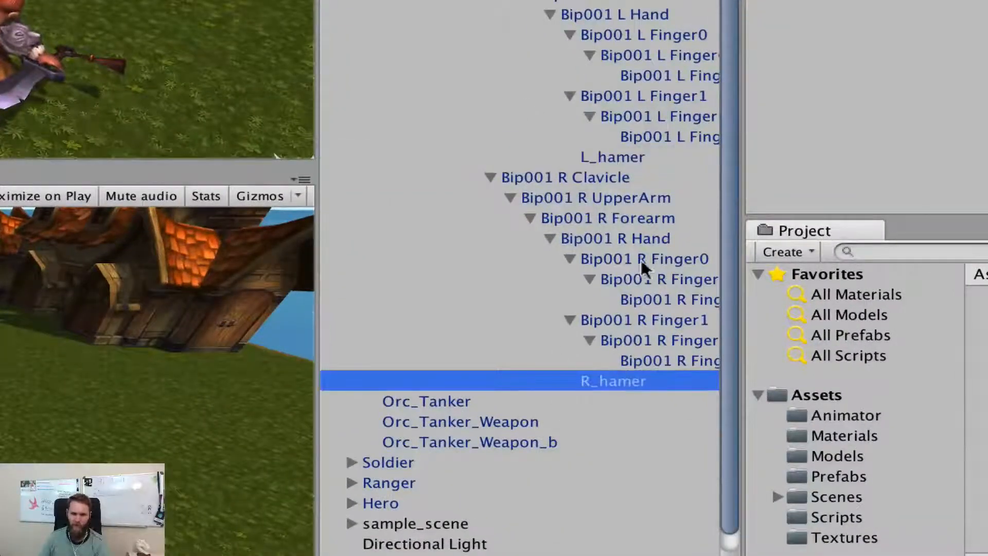
Step: Add a Box Collider physics component to the Tanker's L_hamer object
{"action": "left_click", "coordinate": [607, 156]}
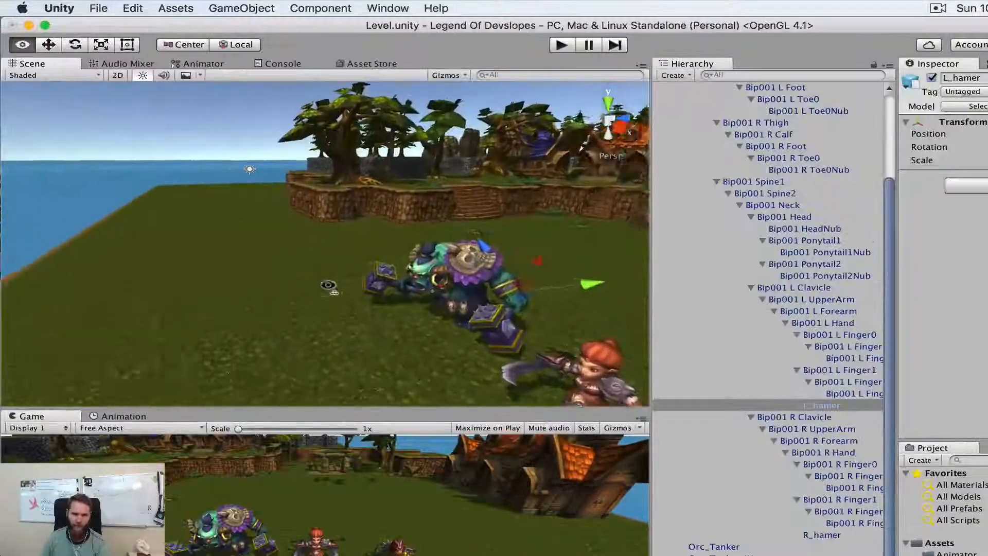
{"action": "left_click_drag", "start_coordinate": [329, 285], "coordinate": [347, 251], "text": "alt"}
{"action": "middle_click_drag", "start_coordinate": [346, 251], "coordinate": [339, 284]}
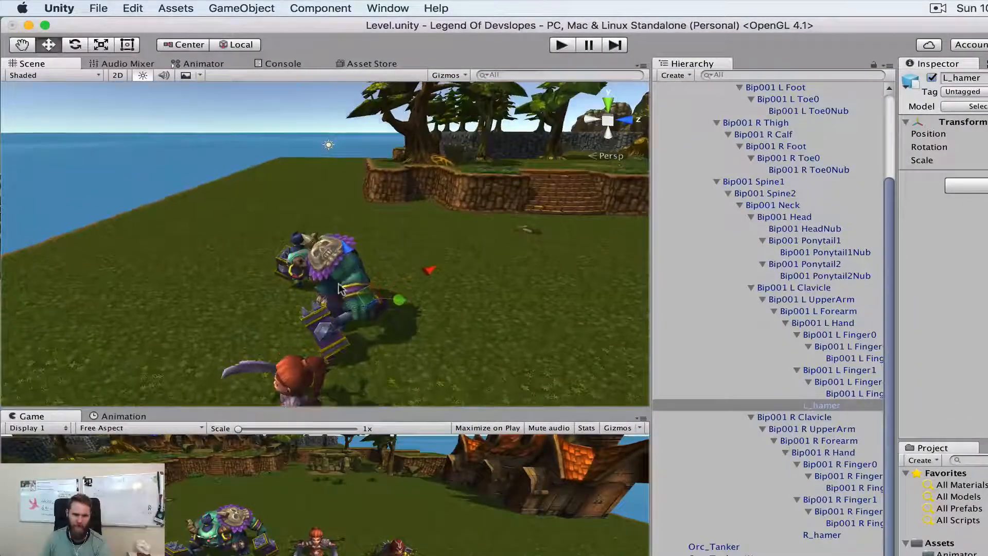
{"action": "left_click_drag", "start_coordinate": [345, 303], "coordinate": [381, 268], "text": "alt"}
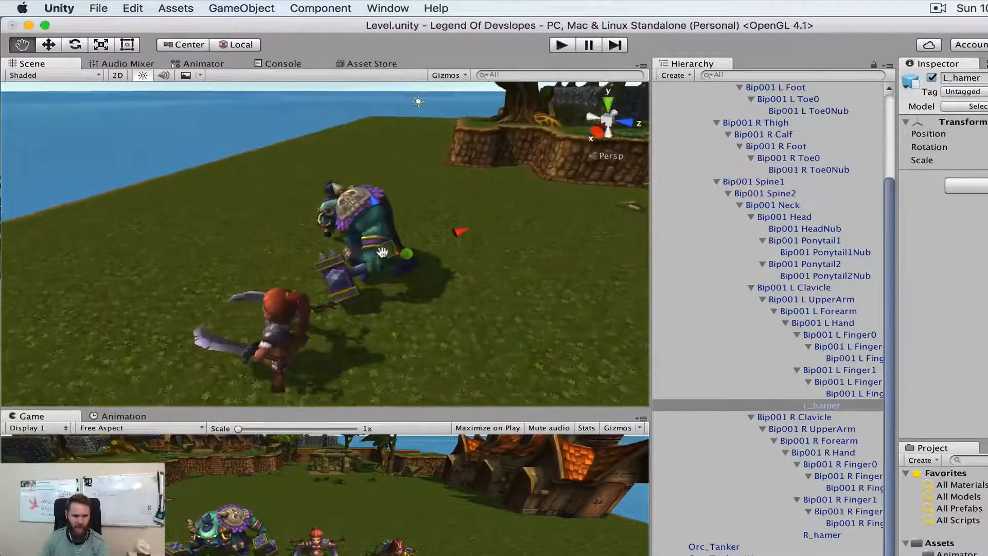
{"action": "scroll", "coordinate": [382, 268], "scroll_direction": "up", "scroll_amount": 5}
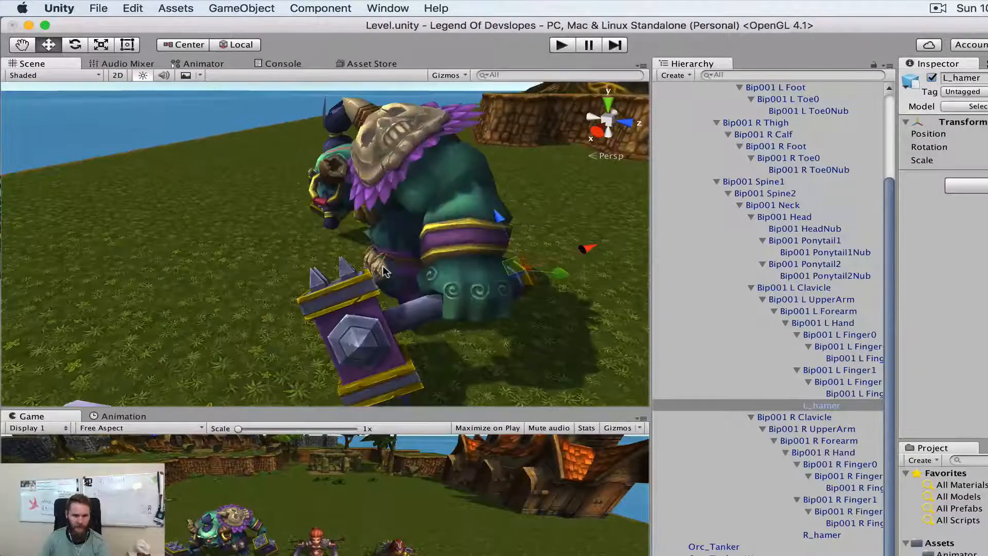
{"action": "left_click_drag", "start_coordinate": [423, 286], "coordinate": [423, 283], "text": "alt"}
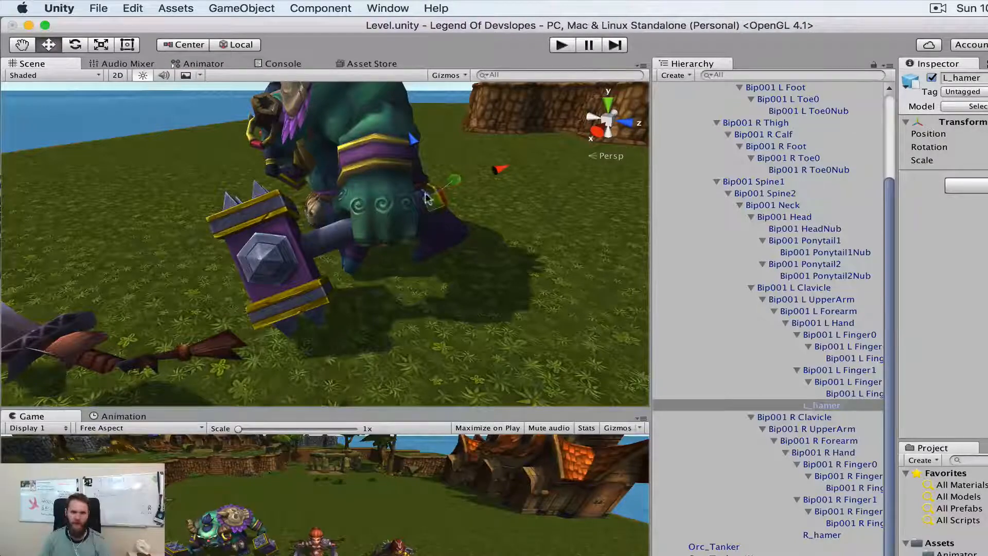
{"action": "left_click", "coordinate": [970, 186]}
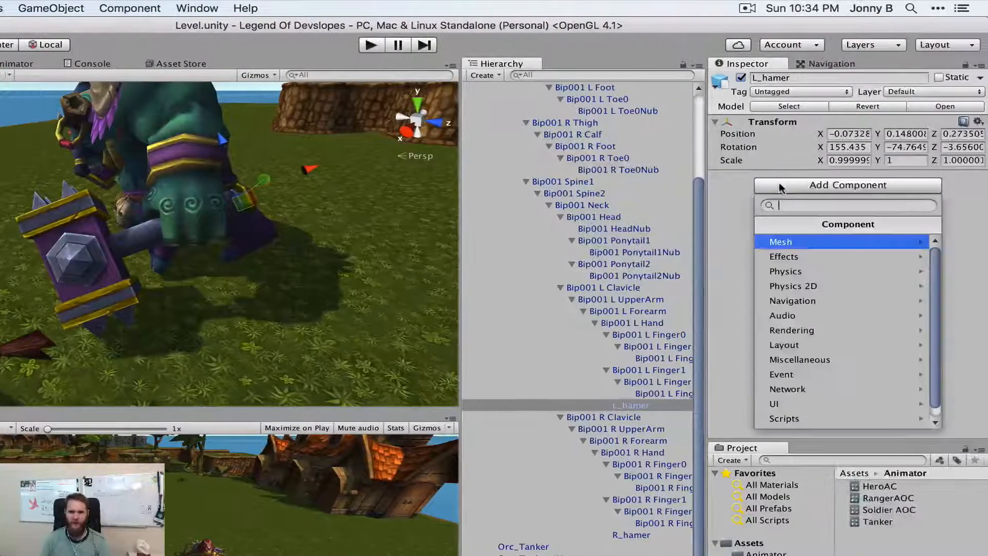
{"action": "left_click", "coordinate": [786, 271]}
{"action": "left_click", "coordinate": [790, 271]}
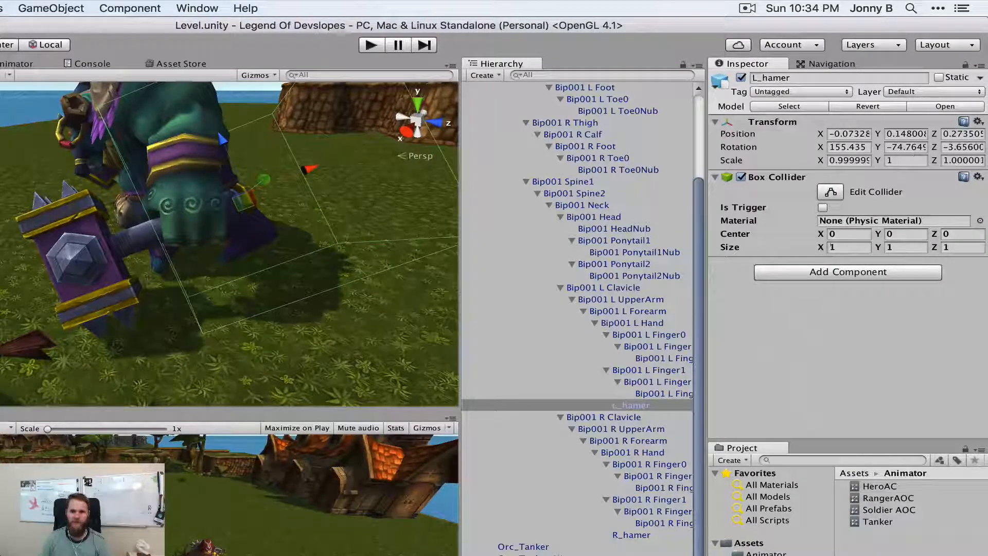
Step: Set the X, Y and Z sizes of L_hamer's Box Collider to 0.5
{"action": "left_click", "coordinate": [850, 246]}
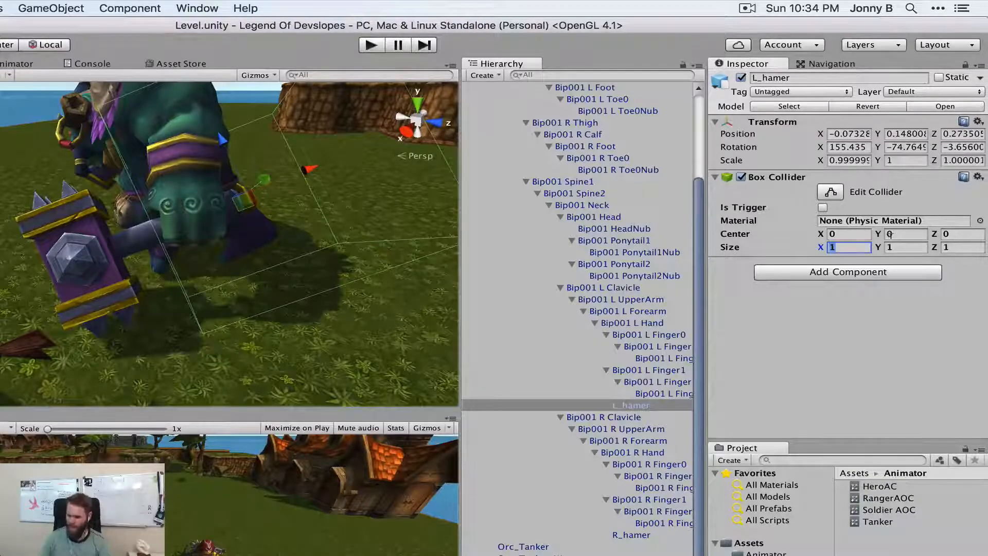
{"action": "type", "text": "0.5"}
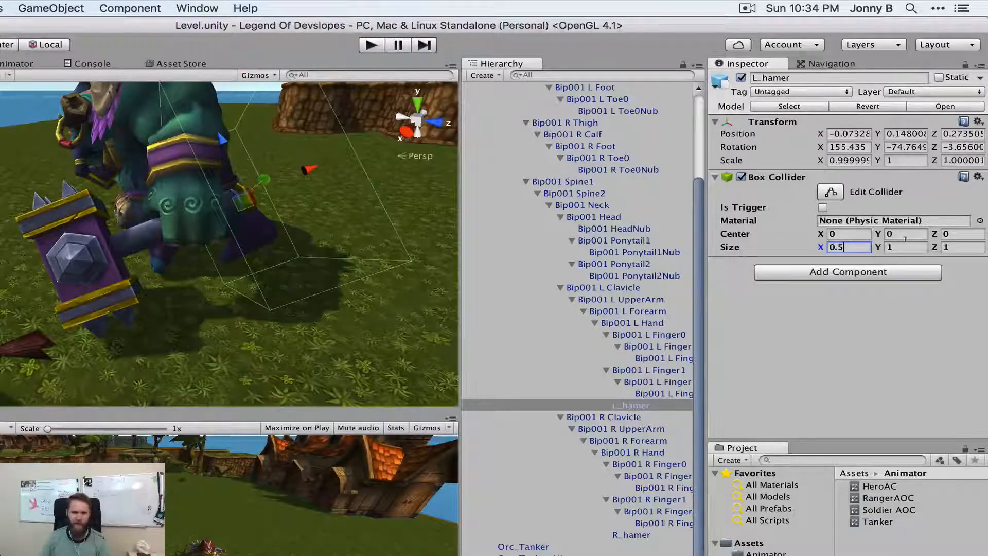
{"action": "key", "text": "Tab"}
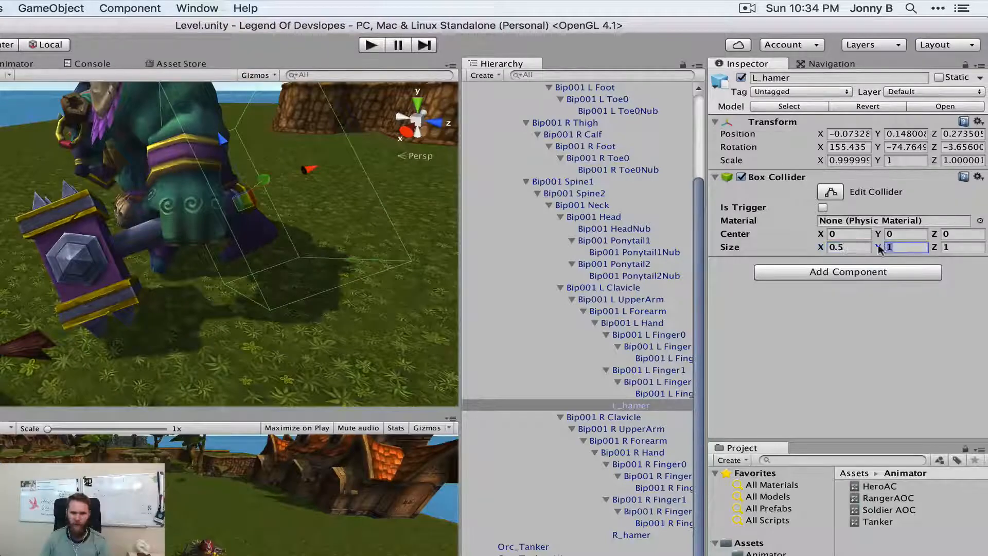
{"action": "type", "text": "0.5"}
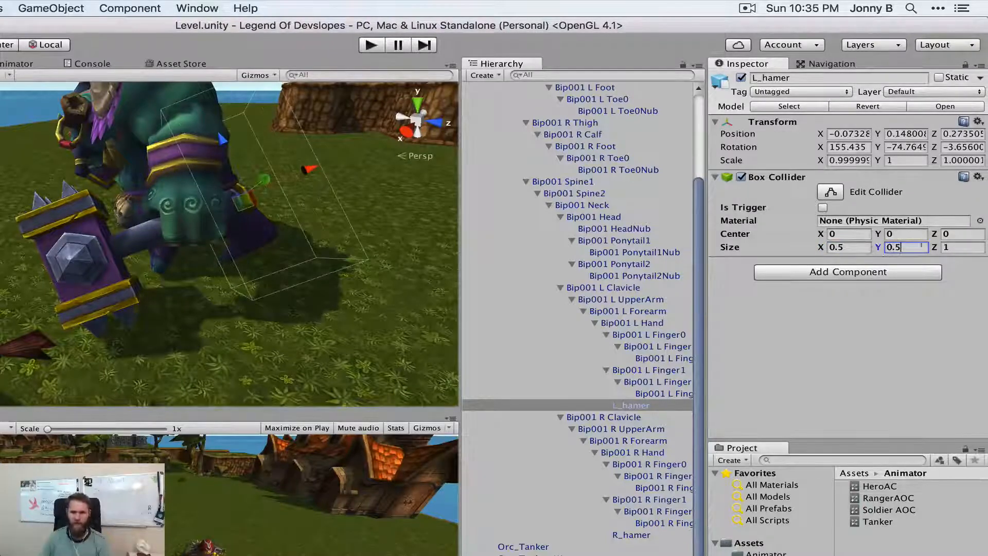
{"action": "key", "text": "Tab"}
{"action": "type", "text": "0.5"}
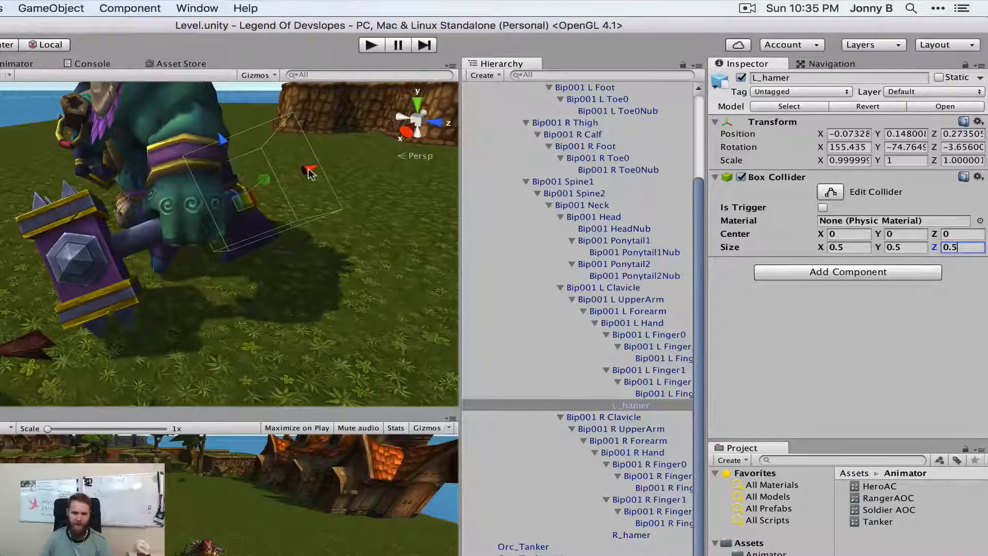
{"action": "left_click_drag", "start_coordinate": [302, 175], "coordinate": [292, 195]}
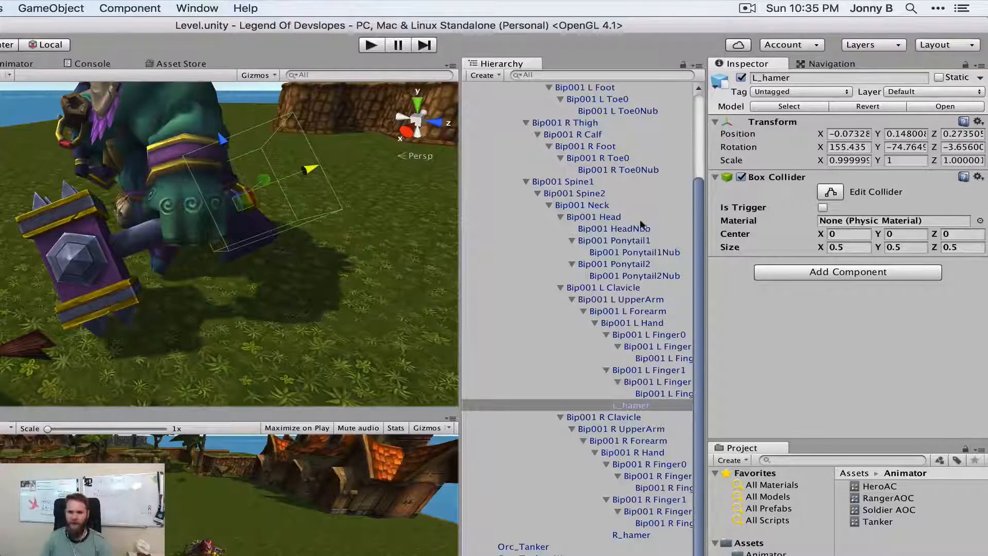
{"action": "left_click", "coordinate": [853, 234]}
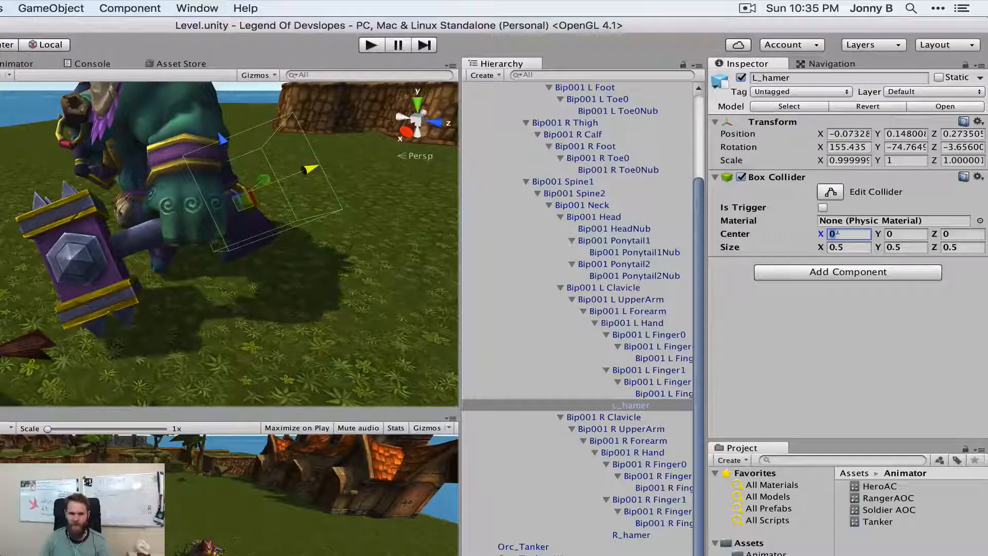
{"action": "left_click", "coordinate": [363, 172]}
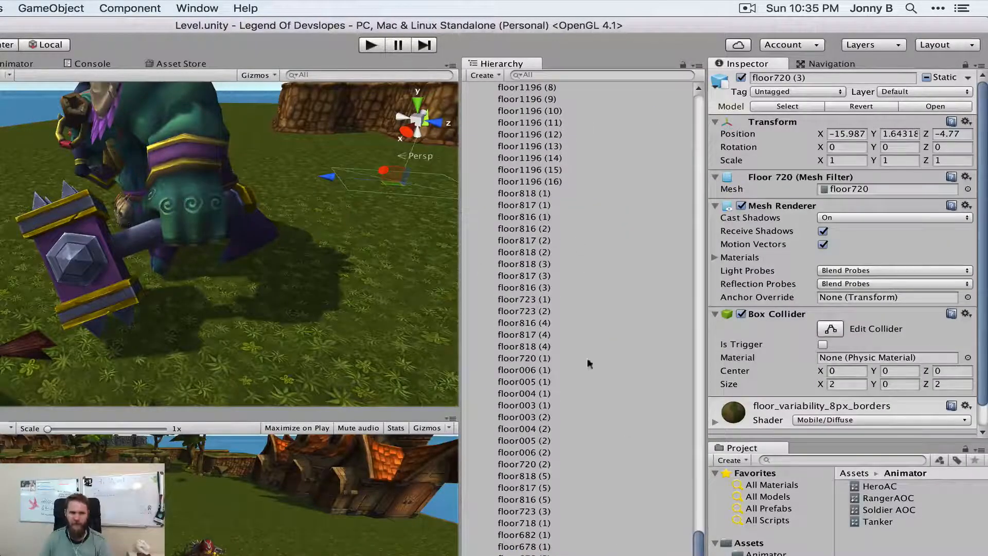
{"action": "left_click_drag", "start_coordinate": [695, 547], "coordinate": [710, 118]}
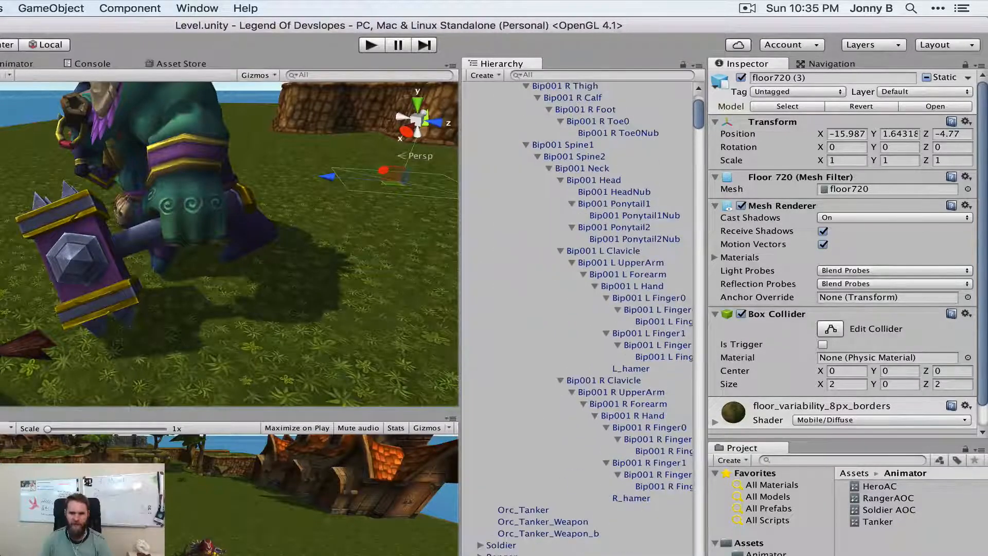
Step: Select L_hamer again and set the X center of its Box Collider to 1
{"action": "left_click", "coordinate": [631, 393]}
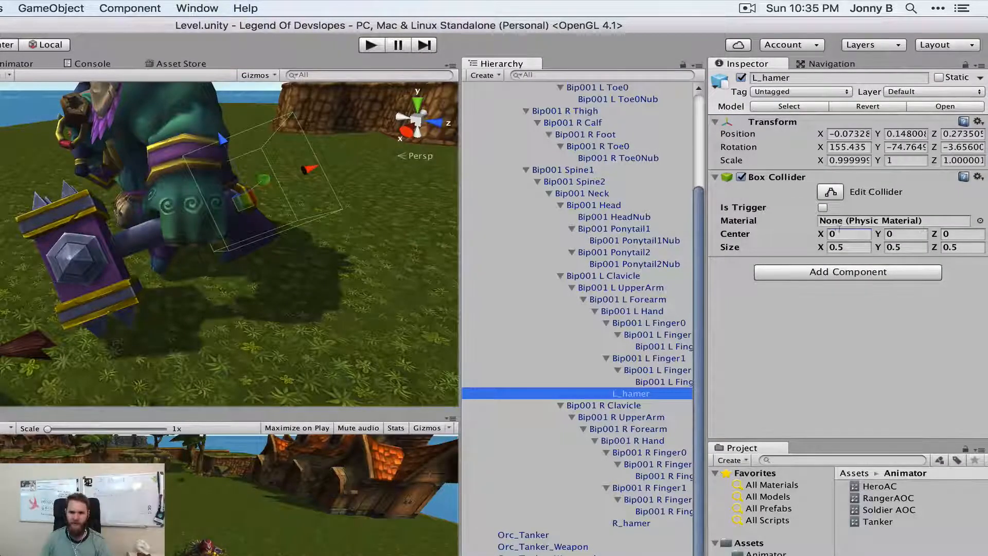
{"action": "left_click", "coordinate": [849, 233]}
{"action": "type", "text": "1"}
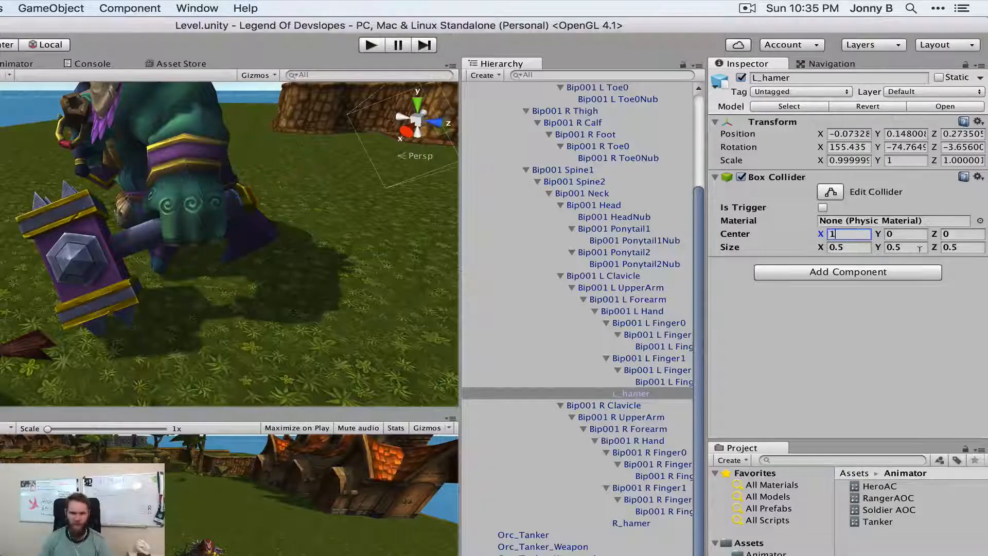
Step: Set the X center of L_hamer's Box Collider to -0.9 so it sits over the hammer head
{"action": "key", "text": "BackSpace"}
{"action": "type", "text": "-"}
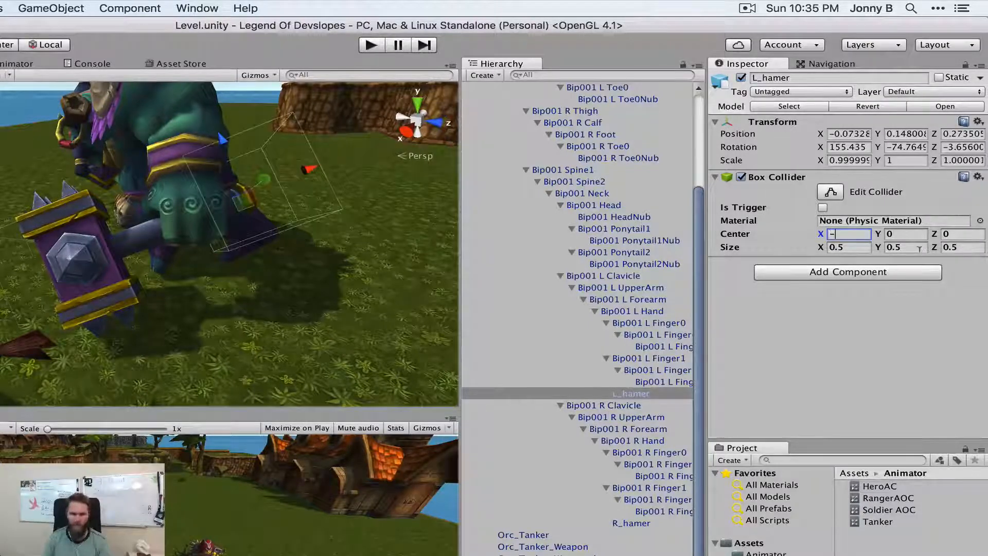
{"action": "type", "text": "1"}
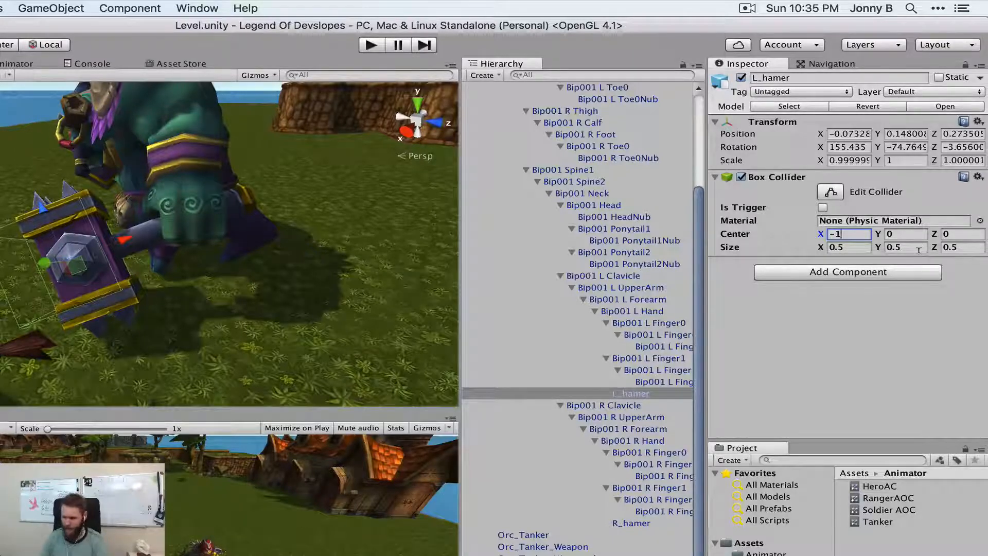
{"action": "key", "text": "BackSpace"}
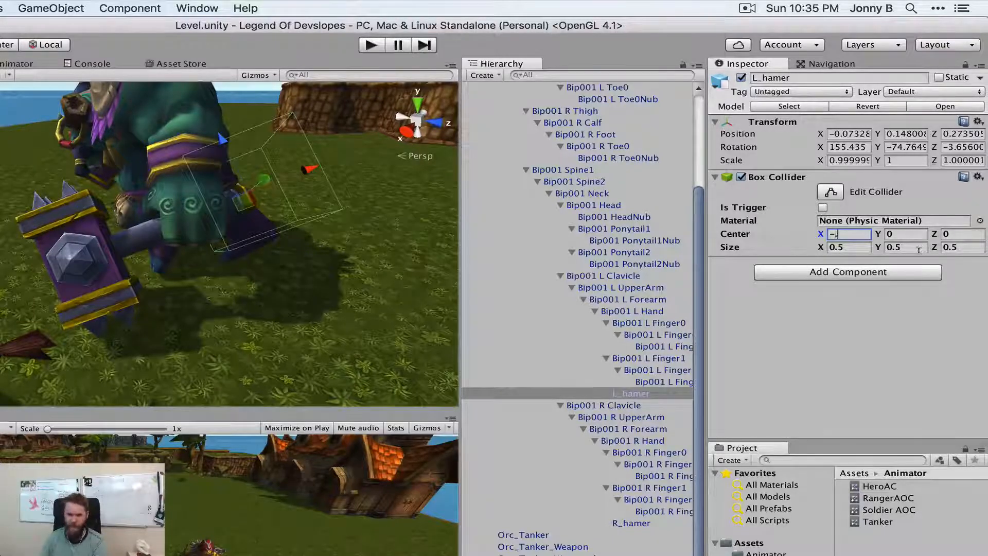
{"action": "type", "text": ".9"}
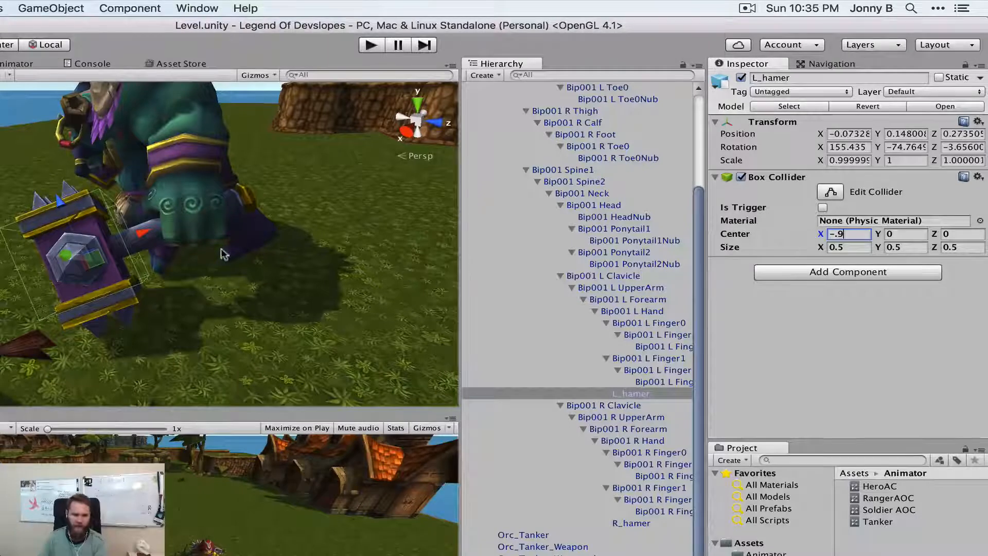
Step: Set L_hamer's Box Collider size to 0.4 in X and 0.7 in Z
{"action": "left_click", "coordinate": [849, 247]}
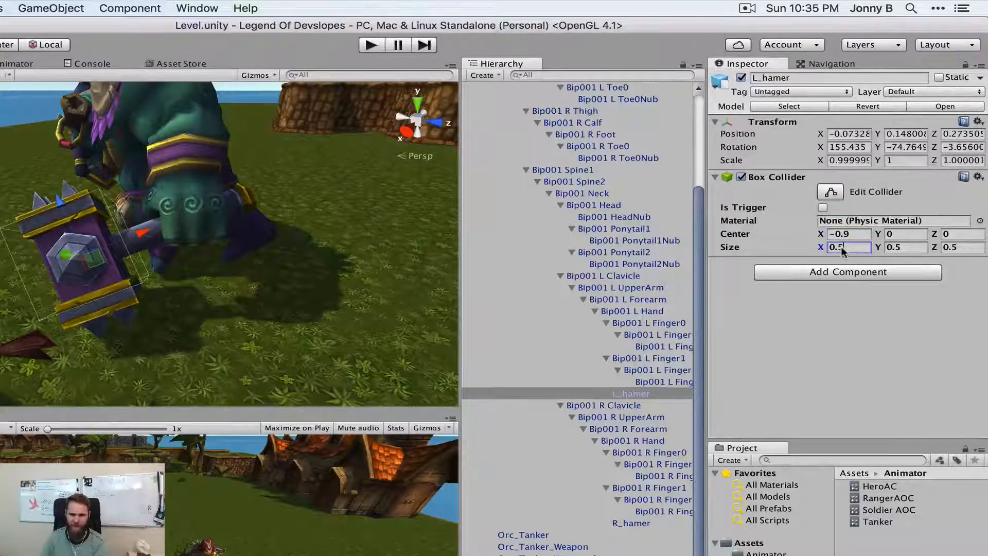
{"action": "double_click", "coordinate": [842, 249]}
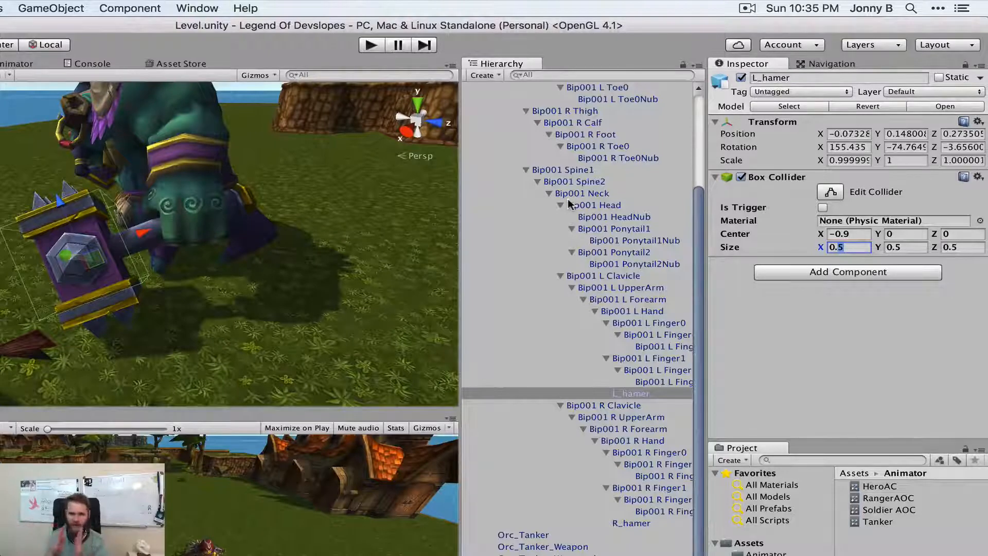
{"action": "type", "text": "0."}
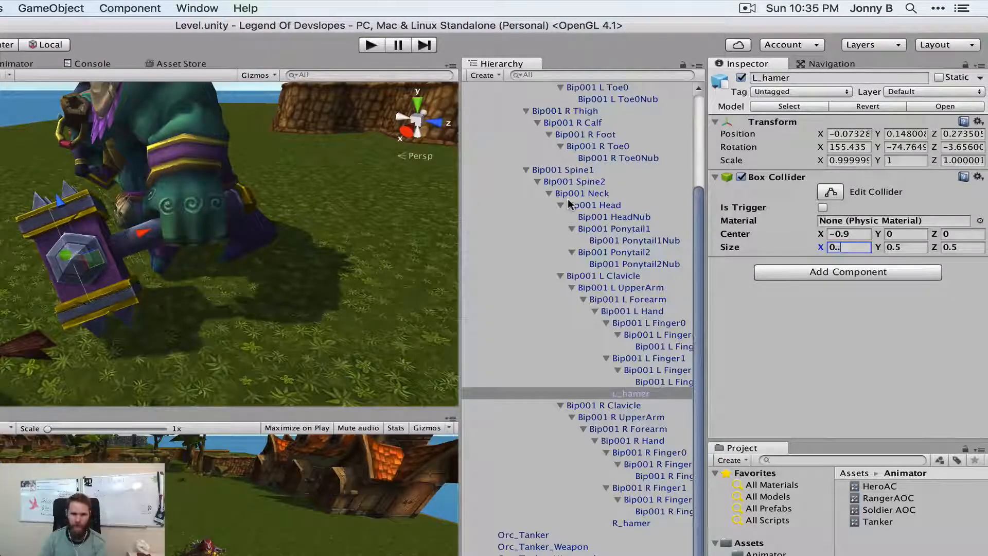
{"action": "type", "text": ".4"}
{"action": "key", "text": "BackSpace"}
{"action": "key", "text": "BackSpace"}
{"action": "type", "text": "4"}
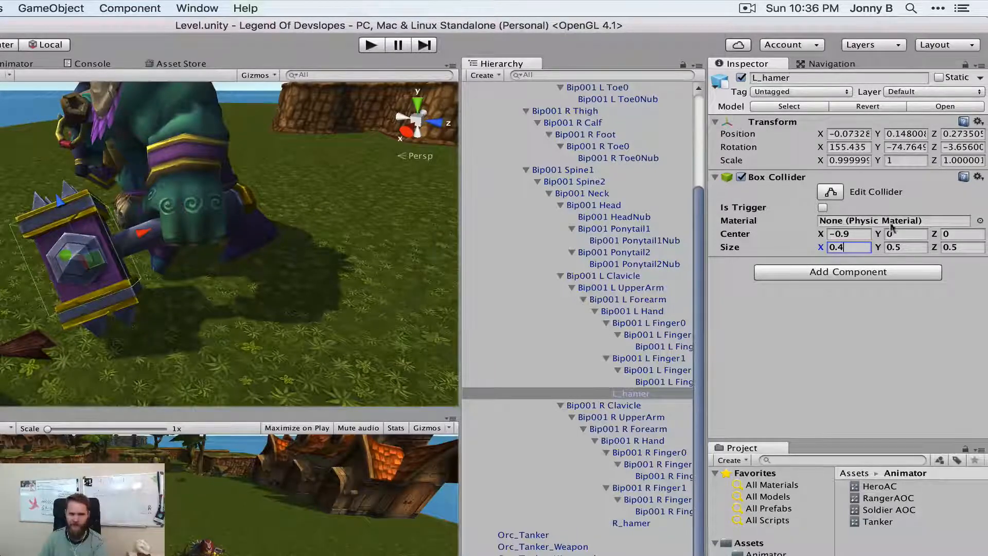
{"action": "left_click", "coordinate": [957, 248]}
{"action": "type", "text": "5"}
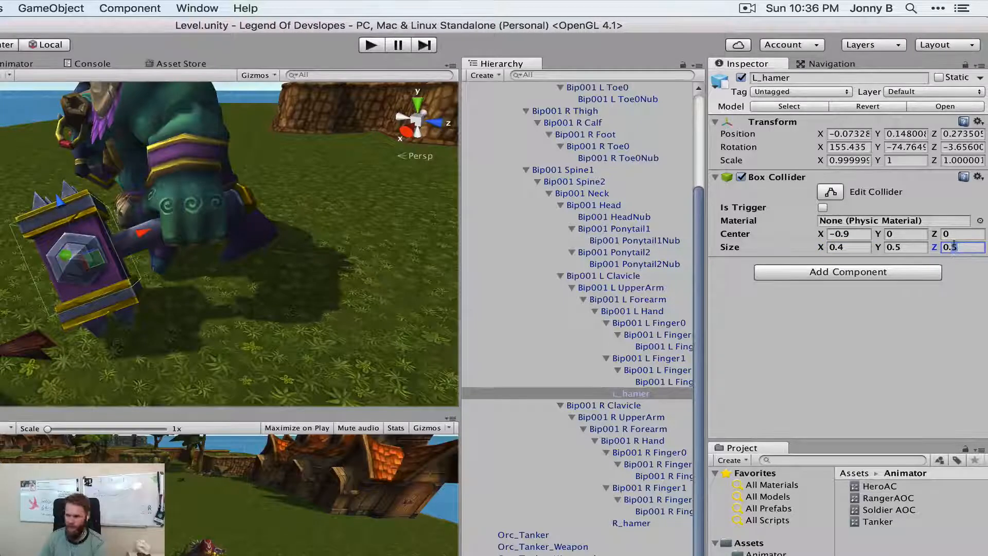
{"action": "type", "text": "7"}
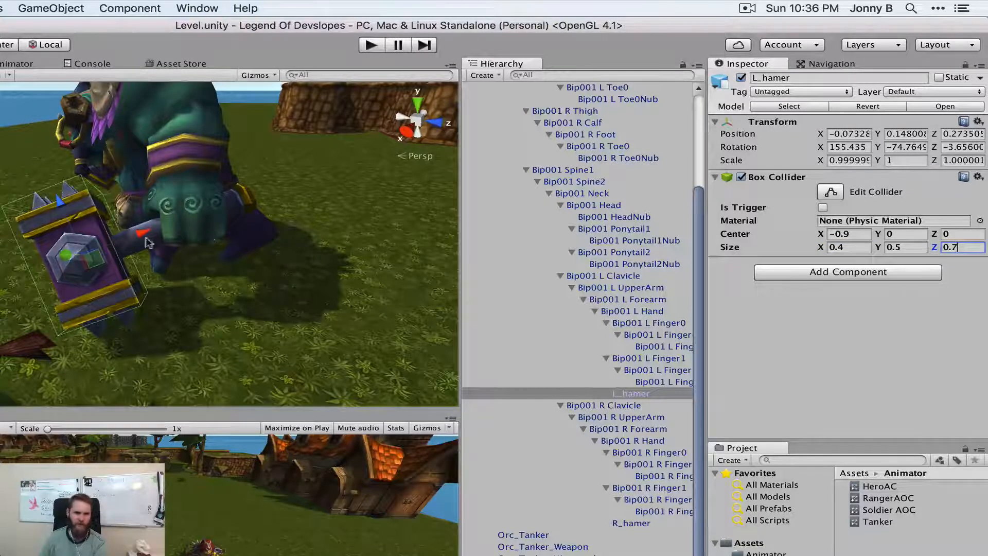
Step: Check the collider's fit around the Tanker's hammer head and copy L_hamer's Box Collider component
{"action": "left_click_drag", "start_coordinate": [149, 243], "coordinate": [196, 240], "text": "alt"}
{"action": "middle_click_drag", "start_coordinate": [196, 241], "coordinate": [160, 239]}
{"action": "left_click_drag", "start_coordinate": [160, 238], "coordinate": [331, 246], "text": "alt"}
{"action": "scroll", "coordinate": [335, 209], "scroll_direction": "down", "scroll_amount": 5}
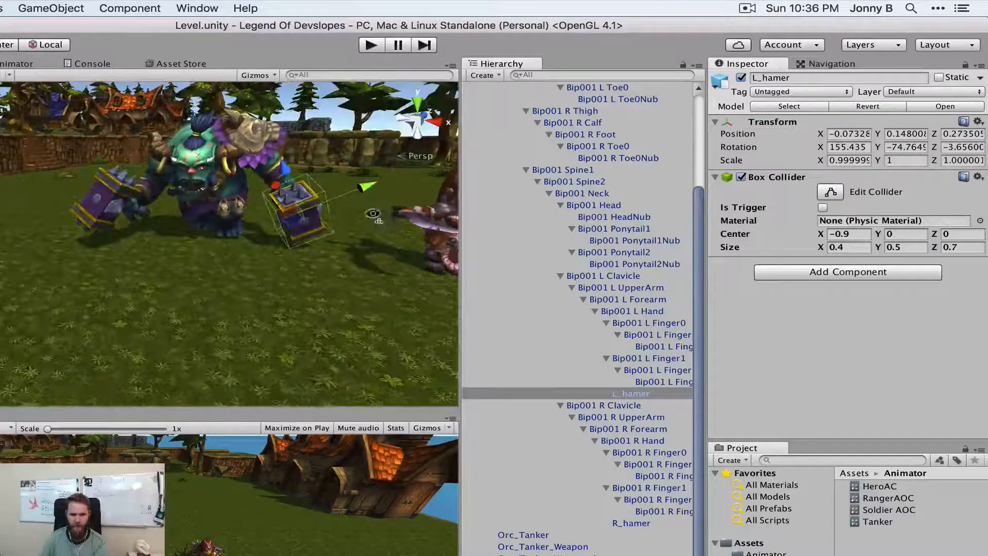
{"action": "scroll", "coordinate": [321, 204], "scroll_direction": "up", "scroll_amount": 3}
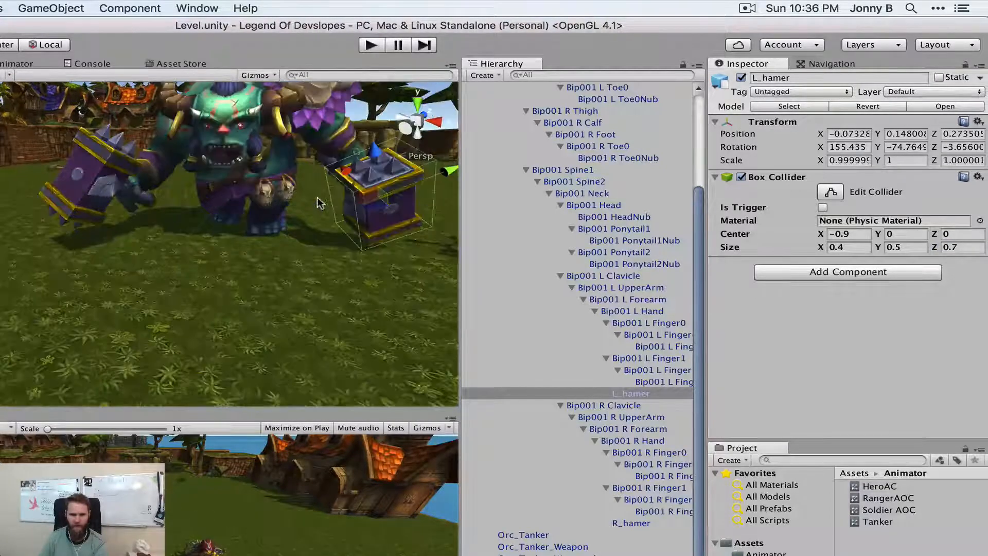
{"action": "mouse_move", "coordinate": [318, 202]}
{"action": "left_mouse_down", "text": "alt"}
{"action": "mouse_move", "coordinate": [299, 205]}
{"action": "mouse_move", "coordinate": [316, 200]}
{"action": "left_mouse_up", "text": "alt"}
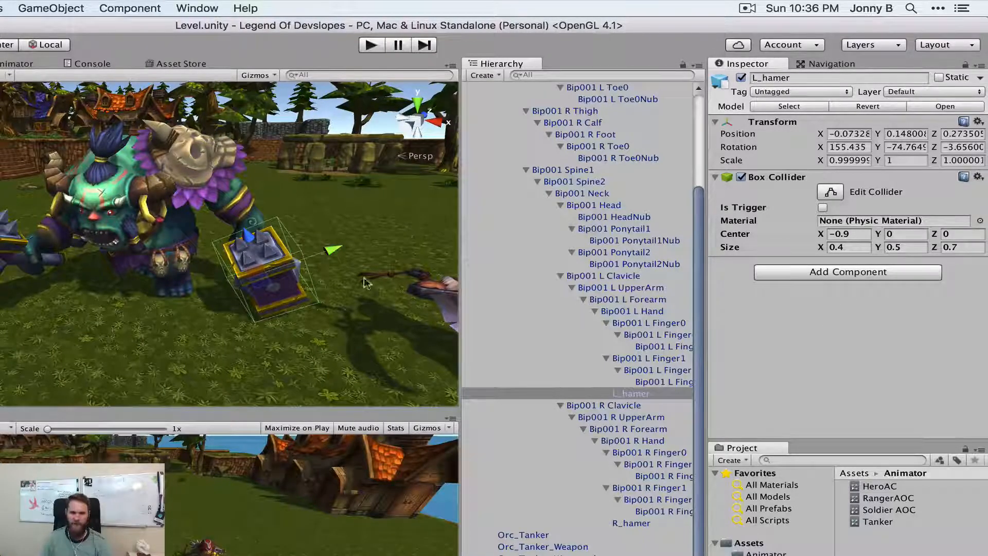
{"action": "left_click", "coordinate": [978, 178]}
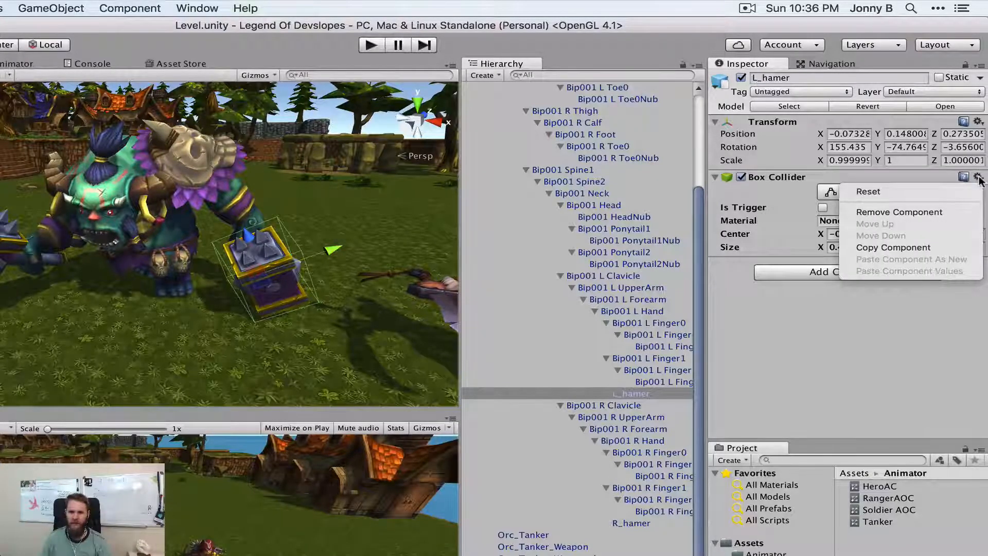
{"action": "left_click", "coordinate": [901, 248]}
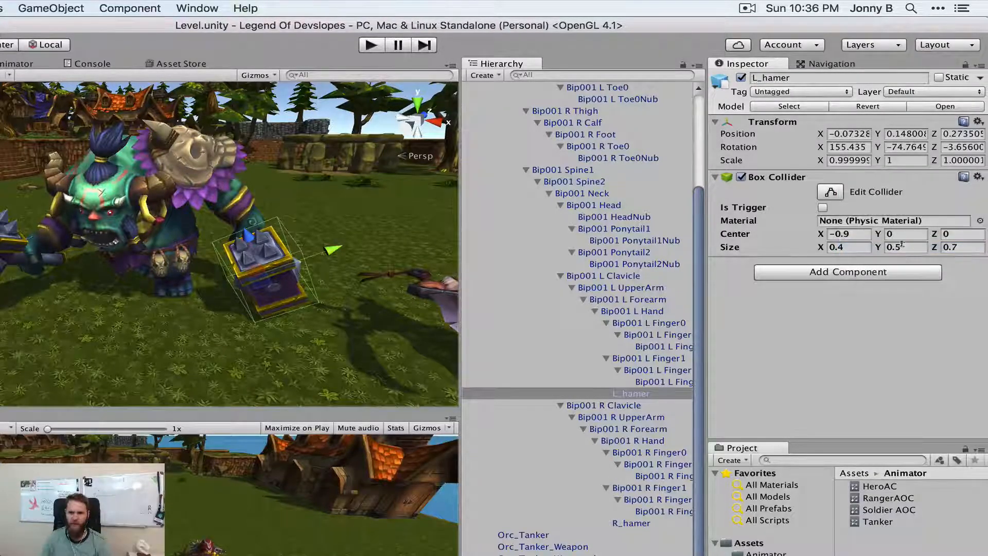
{"action": "left_click", "coordinate": [978, 178]}
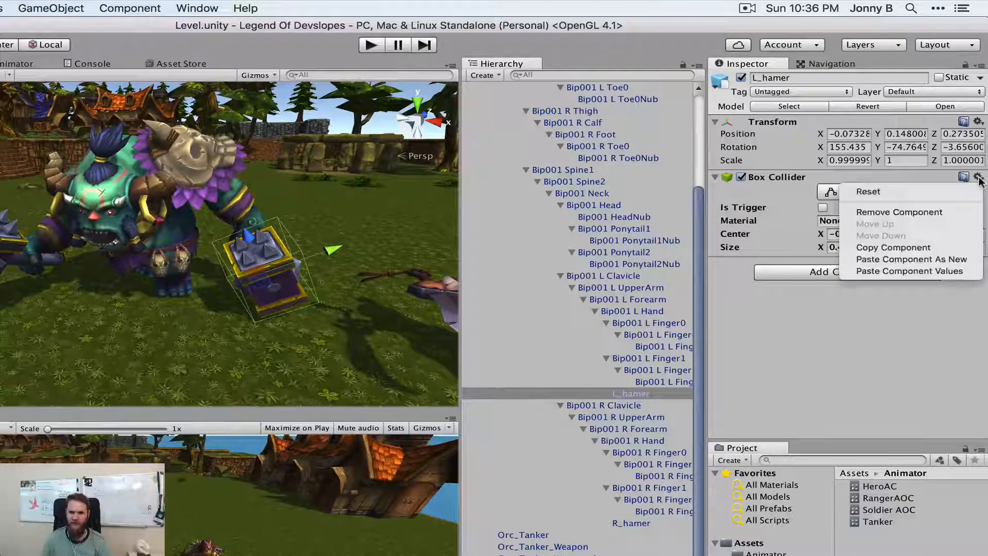
{"action": "left_click", "coordinate": [924, 248]}
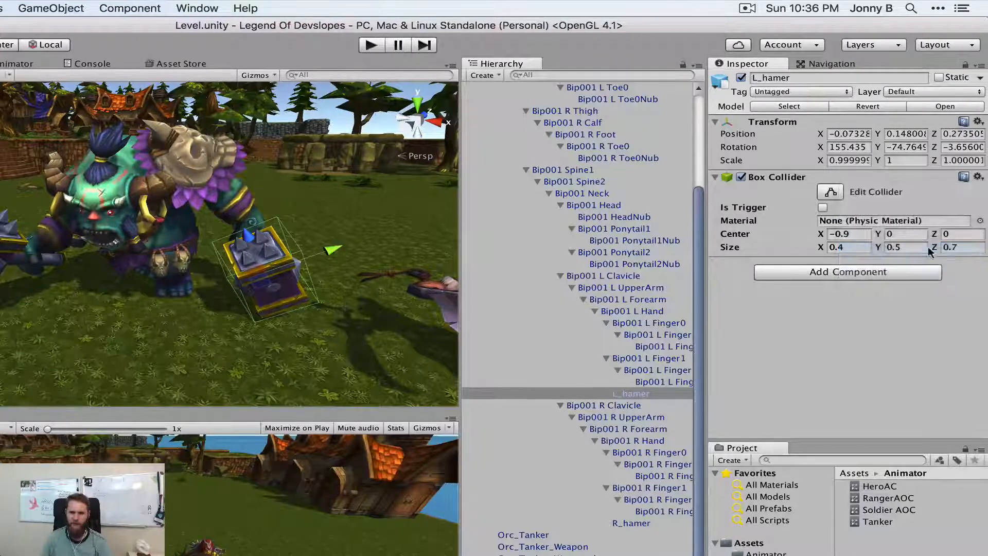
Step: Paste the copied Box Collider as a new component on the Tanker's R_hamer object
{"action": "left_click", "coordinate": [626, 522]}
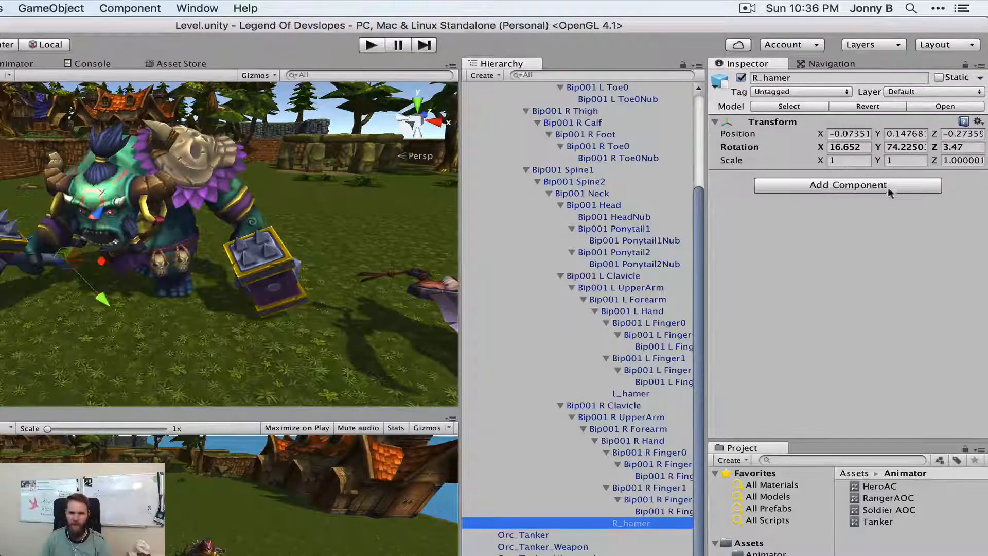
{"action": "left_click", "coordinate": [977, 123]}
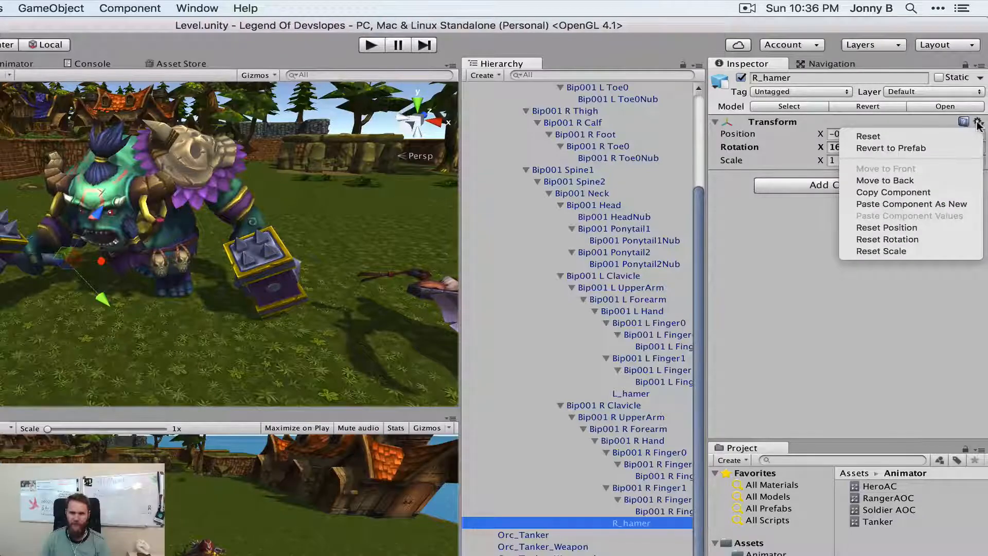
{"action": "left_click", "coordinate": [911, 204]}
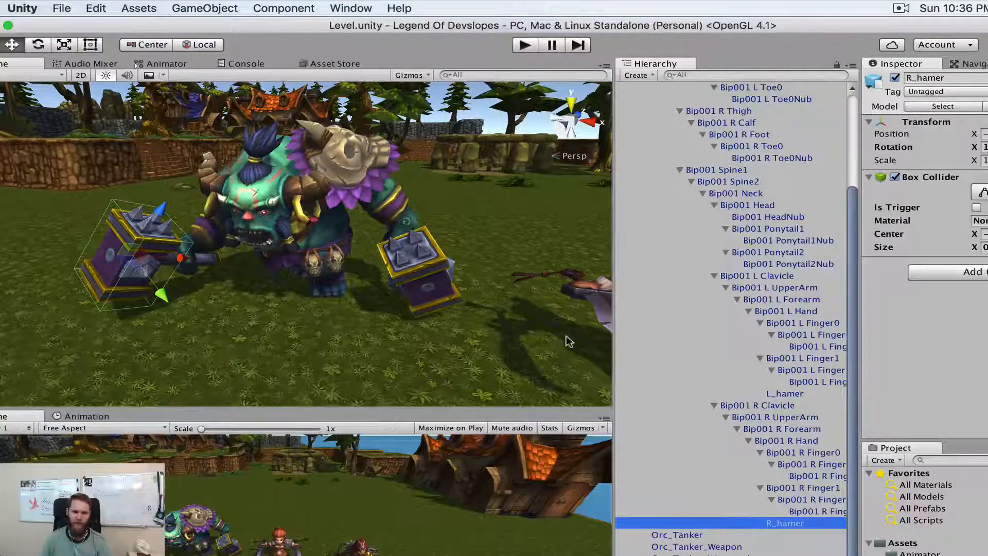
Step: Widen the scene view and play-test the level to examine the Tanker's hammer collider in motion, ending play mode when done
{"action": "left_click_drag", "start_coordinate": [608, 337], "coordinate": [713, 337]}
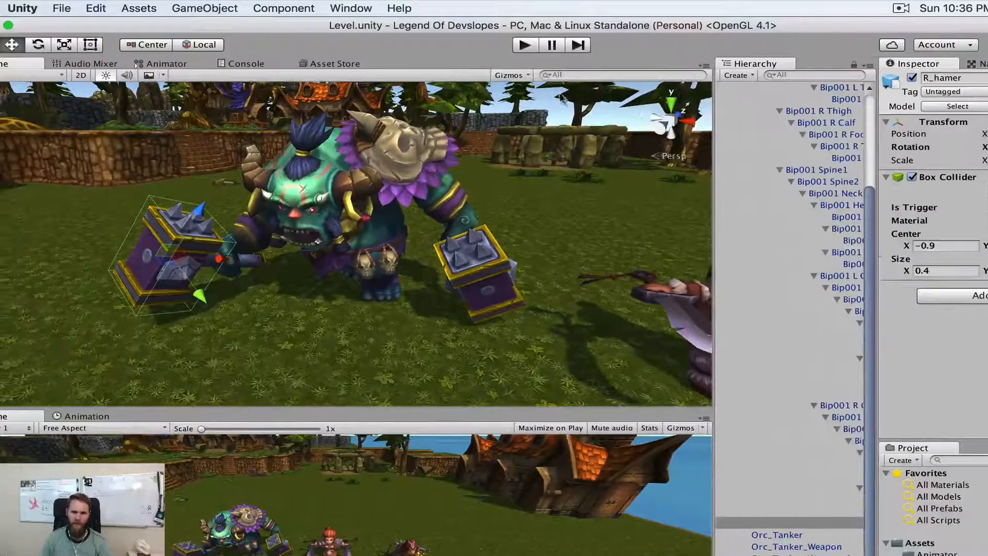
{"action": "left_click", "coordinate": [523, 47]}
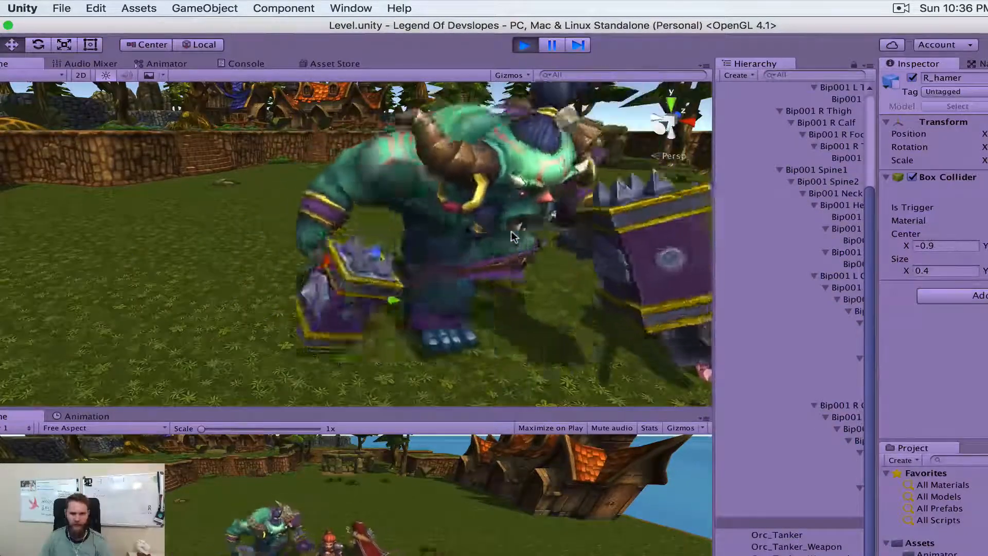
{"action": "scroll", "coordinate": [512, 235], "scroll_direction": "down", "scroll_amount": 5}
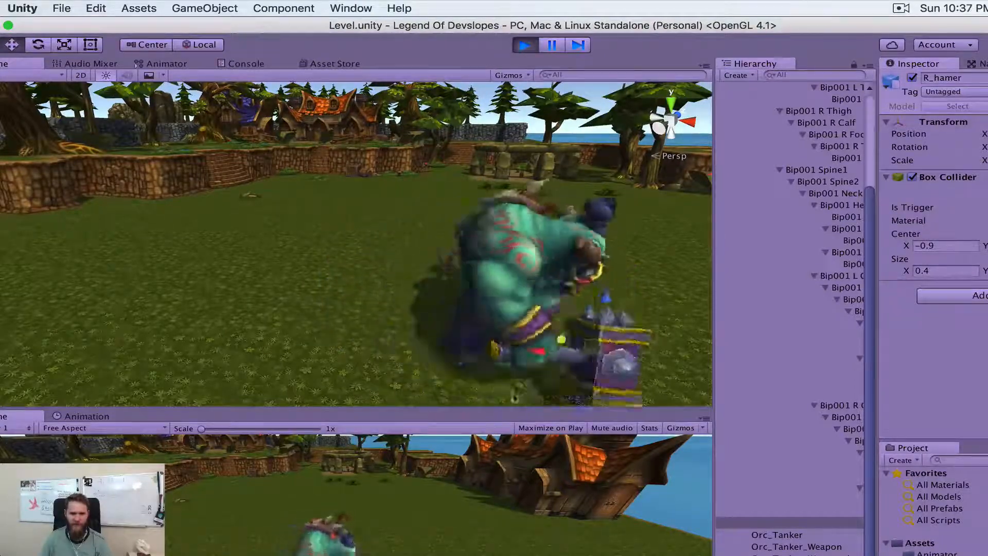
{"action": "left_click", "coordinate": [524, 44]}
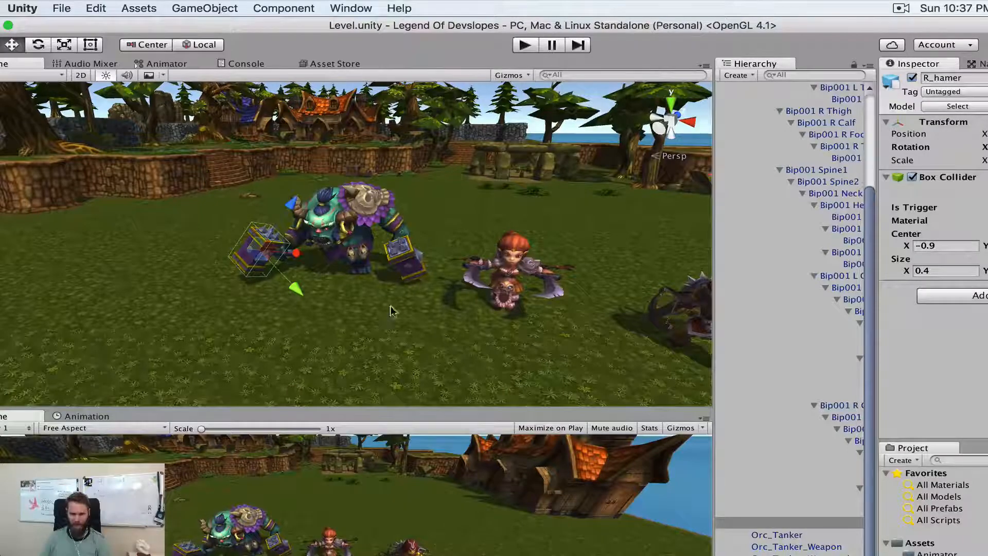
Step: Frame the Soldier in the scene, collapse the Tanker's Bip001 and expand the Soldier's entire Bip001 bone hierarchy
{"action": "right_click_drag", "start_coordinate": [489, 258], "coordinate": [153, 289]}
{"action": "scroll", "coordinate": [152, 288], "scroll_direction": "up", "scroll_amount": 4}
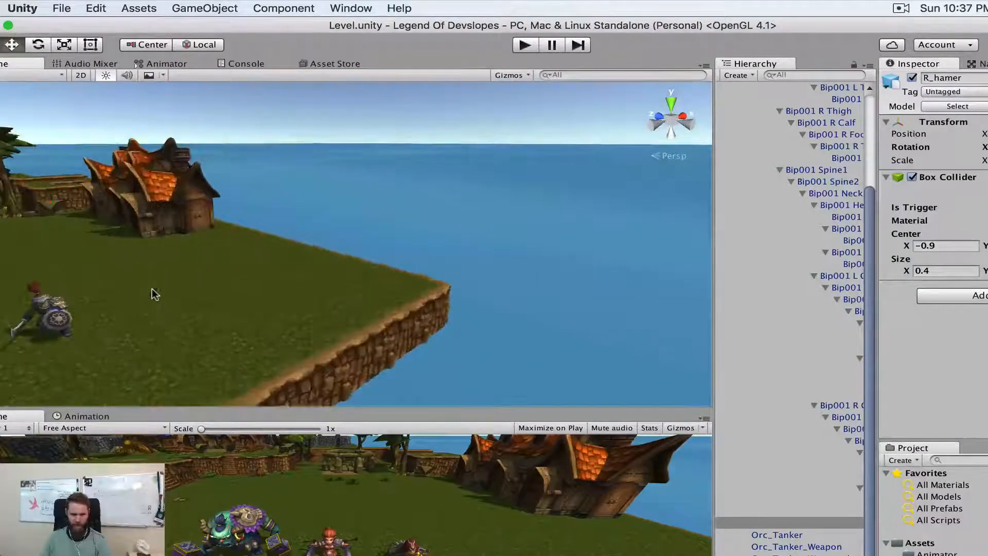
{"action": "middle_click_drag", "start_coordinate": [153, 288], "coordinate": [173, 287]}
{"action": "scroll", "coordinate": [333, 259], "scroll_direction": "up", "scroll_amount": 4}
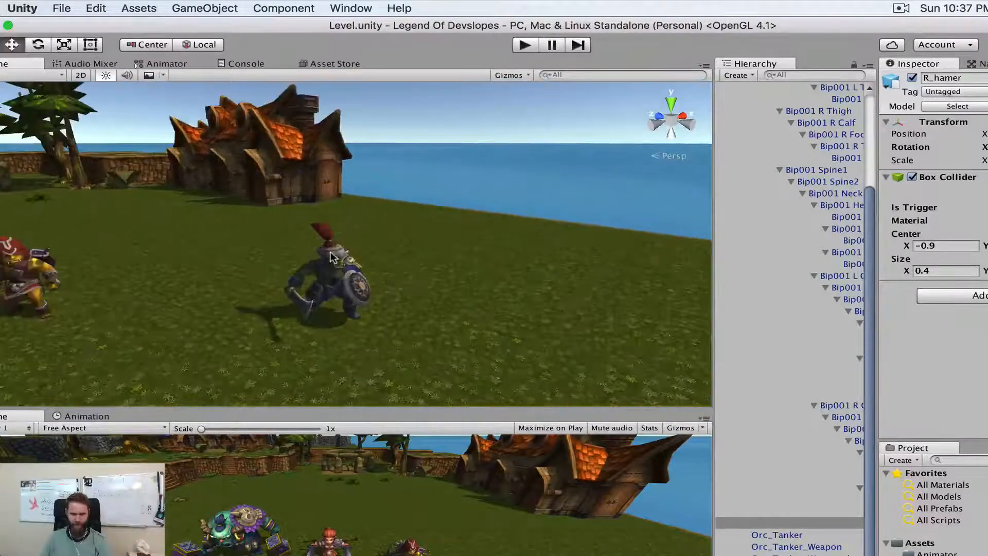
{"action": "right_click_drag", "start_coordinate": [331, 263], "coordinate": [369, 282]}
{"action": "scroll", "coordinate": [419, 220], "scroll_direction": "up", "scroll_amount": 3}
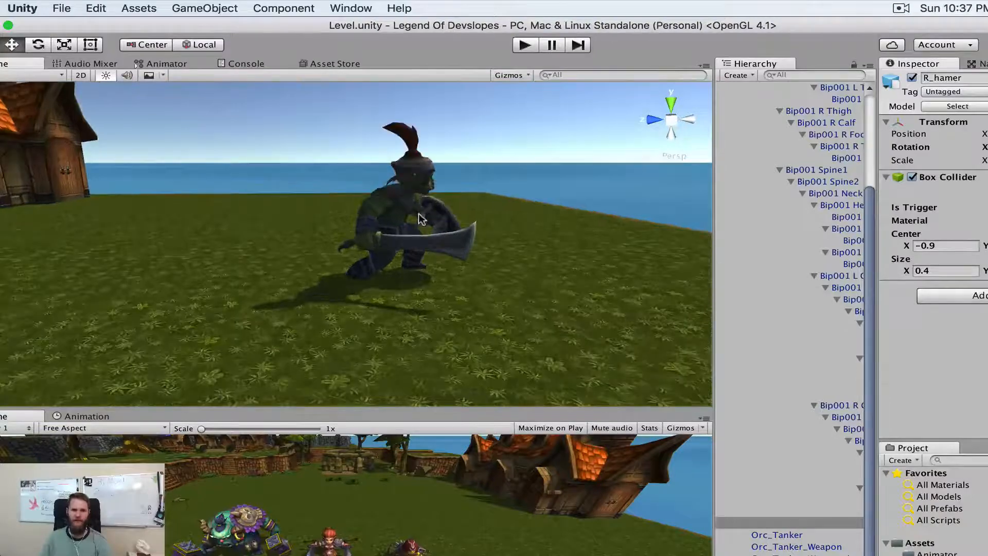
{"action": "right_click_drag", "start_coordinate": [420, 218], "coordinate": [415, 215]}
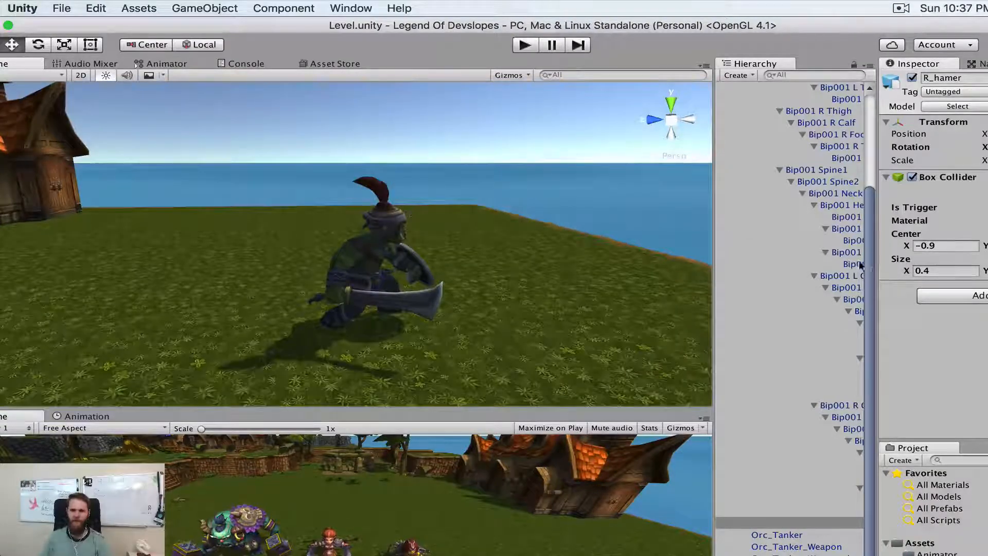
{"action": "left_click_drag", "start_coordinate": [869, 281], "coordinate": [878, 143]}
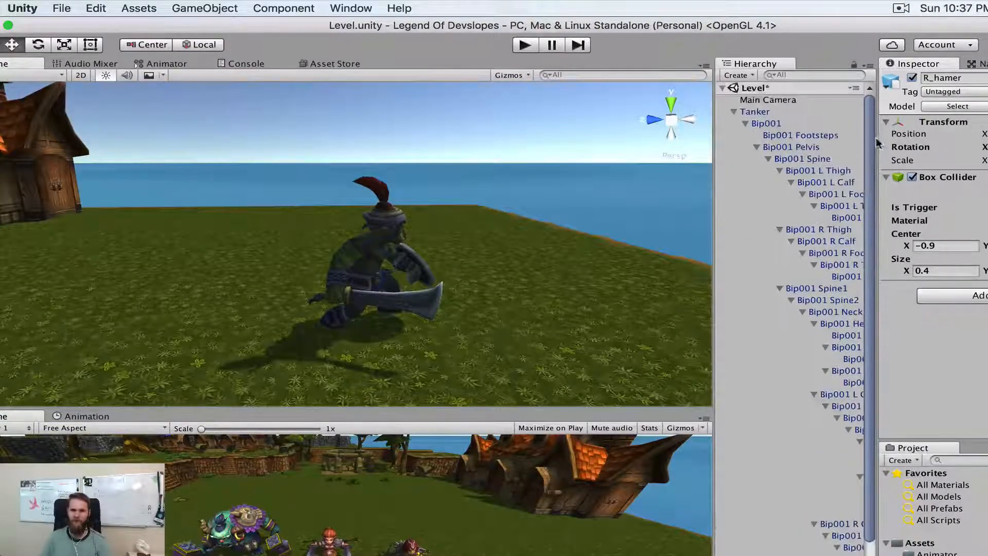
{"action": "left_click", "coordinate": [744, 123]}
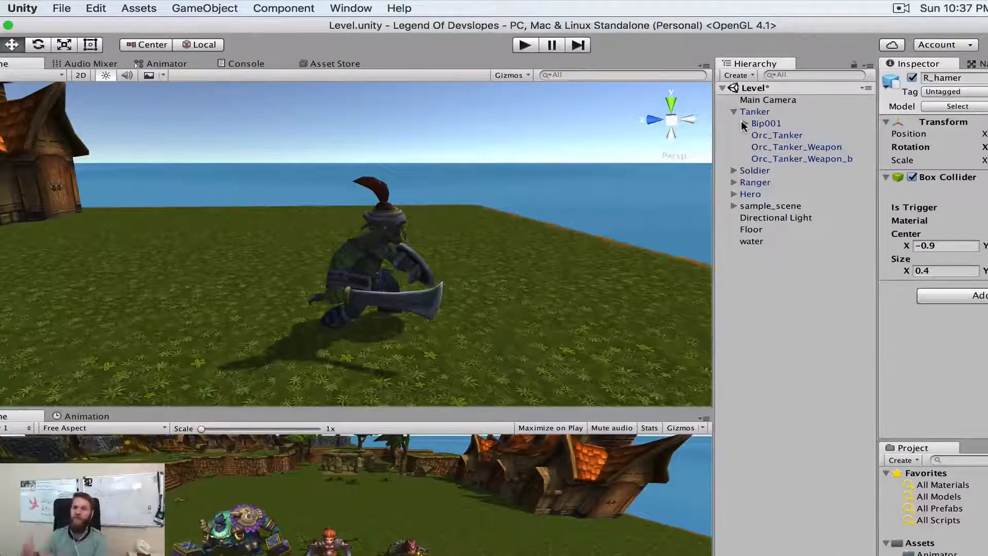
{"action": "left_click", "coordinate": [734, 171]}
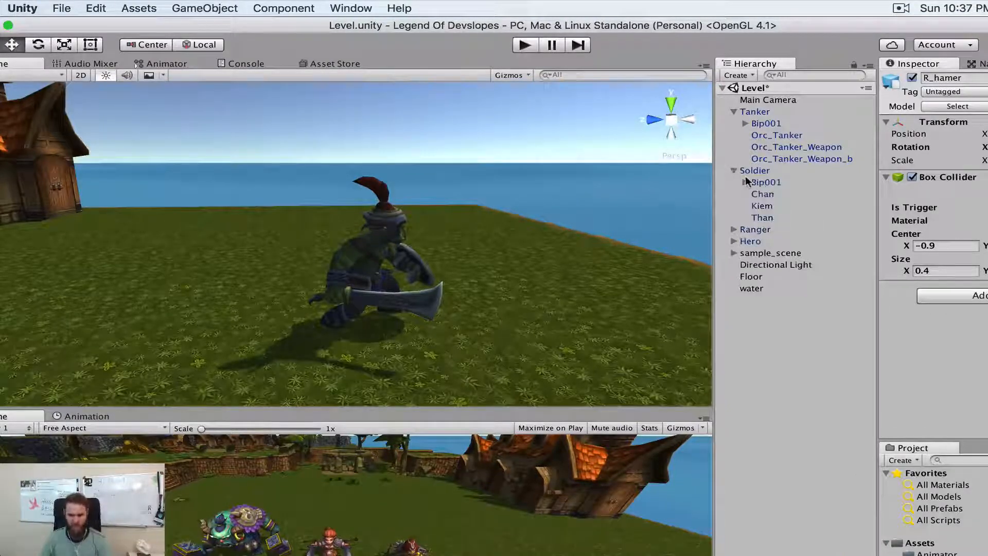
{"action": "left_click", "coordinate": [745, 182], "text": "alt"}
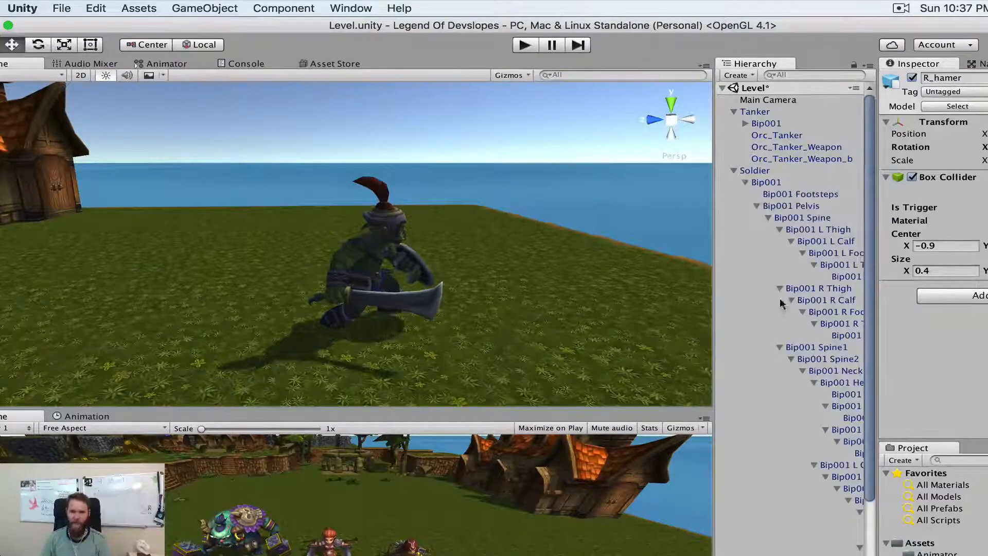
Step: Widen the hierarchy to show the full bone names and select the Soldier's Bip001 R Finger1Nub bone
{"action": "left_click_drag", "start_coordinate": [714, 335], "coordinate": [630, 360]}
{"action": "scroll", "coordinate": [814, 308], "scroll_direction": "down", "scroll_amount": 8}
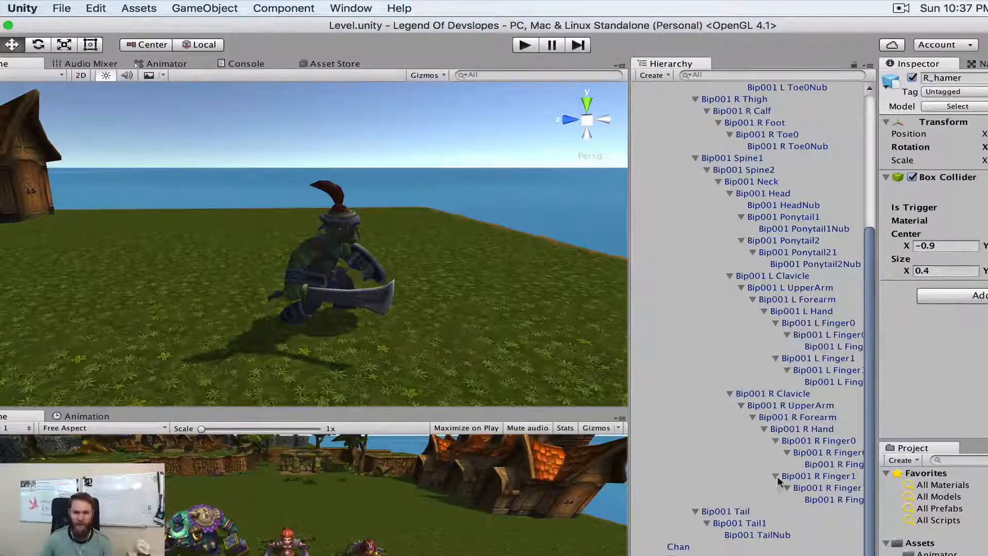
{"action": "left_click_drag", "start_coordinate": [630, 493], "coordinate": [591, 499]}
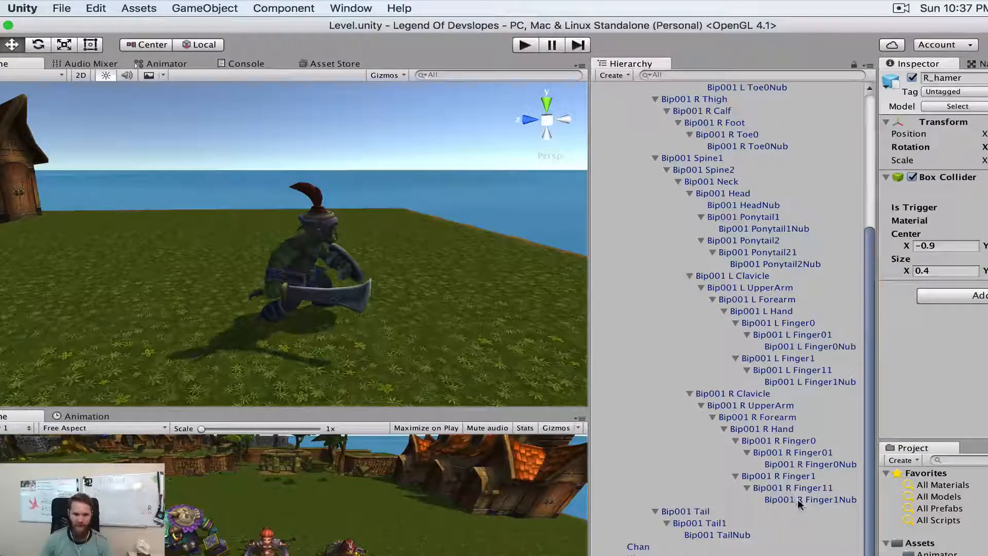
{"action": "left_click", "coordinate": [797, 499]}
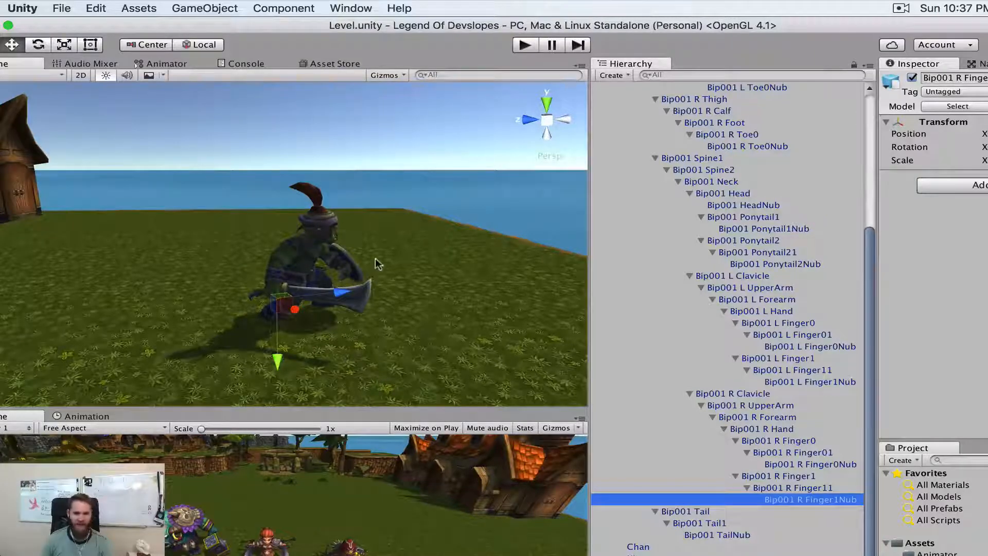
Step: Check the Soldier's right hand and finger bones against the sword, and add a Box Collider to Bip001 R Finger1Nub
{"action": "right_click_drag", "start_coordinate": [376, 263], "coordinate": [418, 271]}
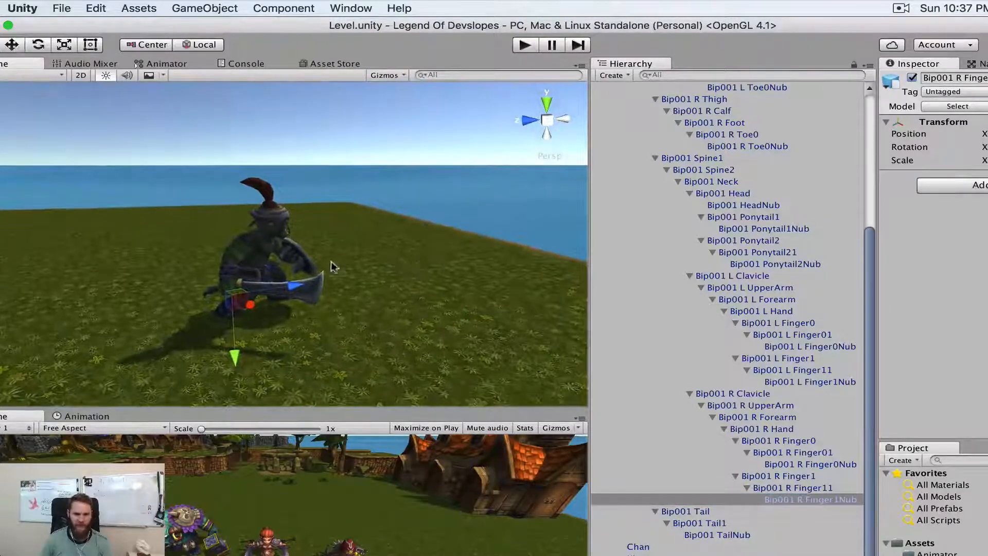
{"action": "right_click_drag", "start_coordinate": [332, 261], "coordinate": [356, 266]}
{"action": "middle_click_drag", "start_coordinate": [342, 261], "coordinate": [415, 285]}
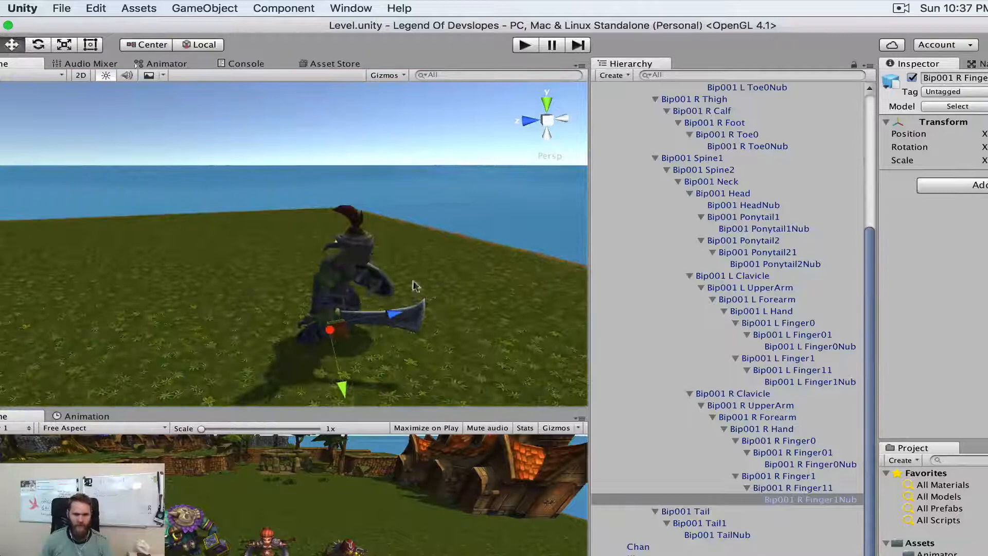
{"action": "left_click", "coordinate": [764, 429]}
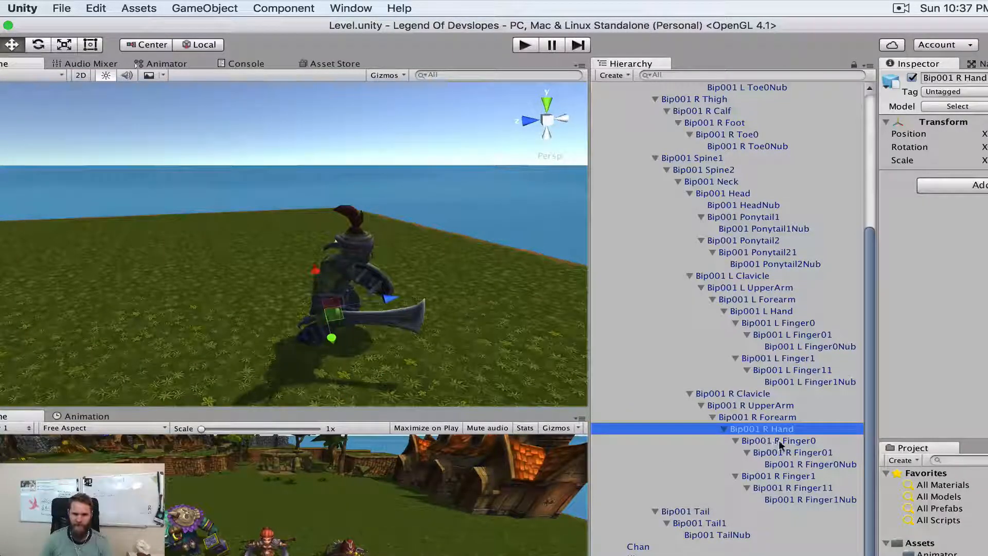
{"action": "left_click", "coordinate": [765, 476]}
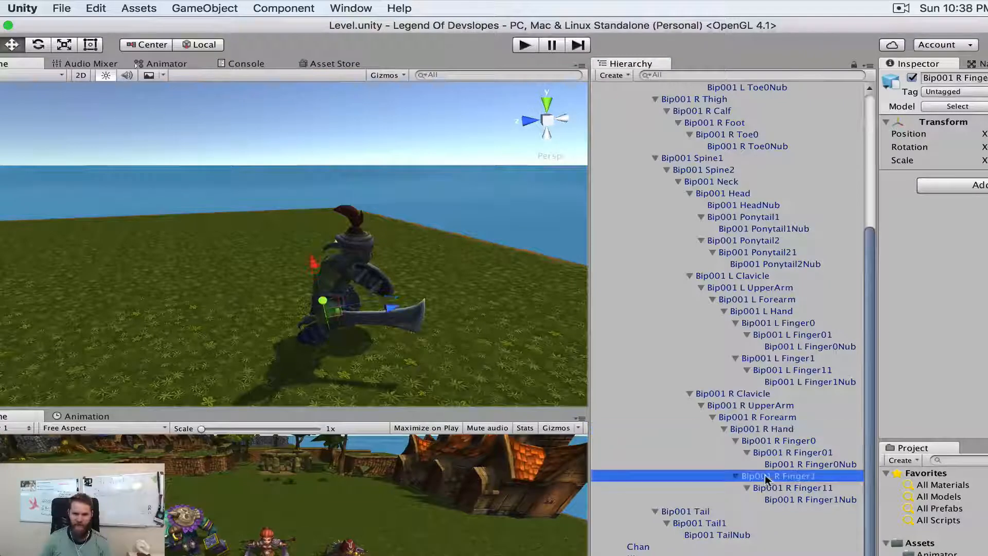
{"action": "left_click", "coordinate": [781, 498]}
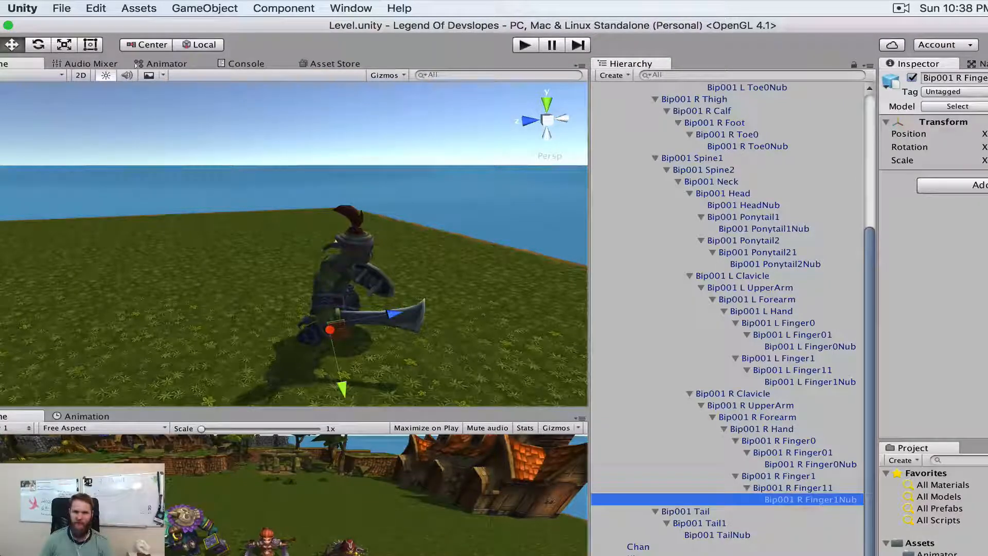
{"action": "left_click", "coordinate": [976, 193]}
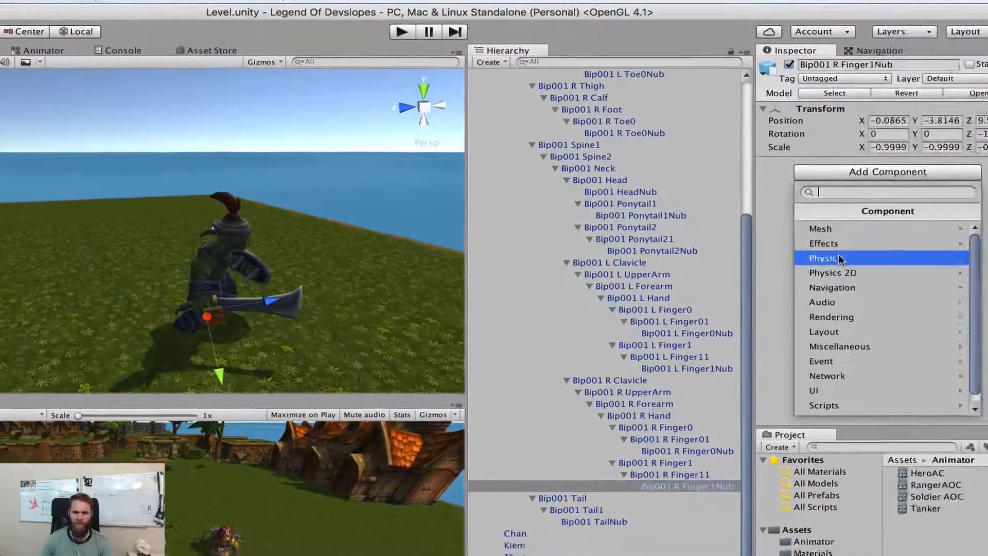
{"action": "left_click", "coordinate": [972, 276]}
{"action": "left_click", "coordinate": [815, 255]}
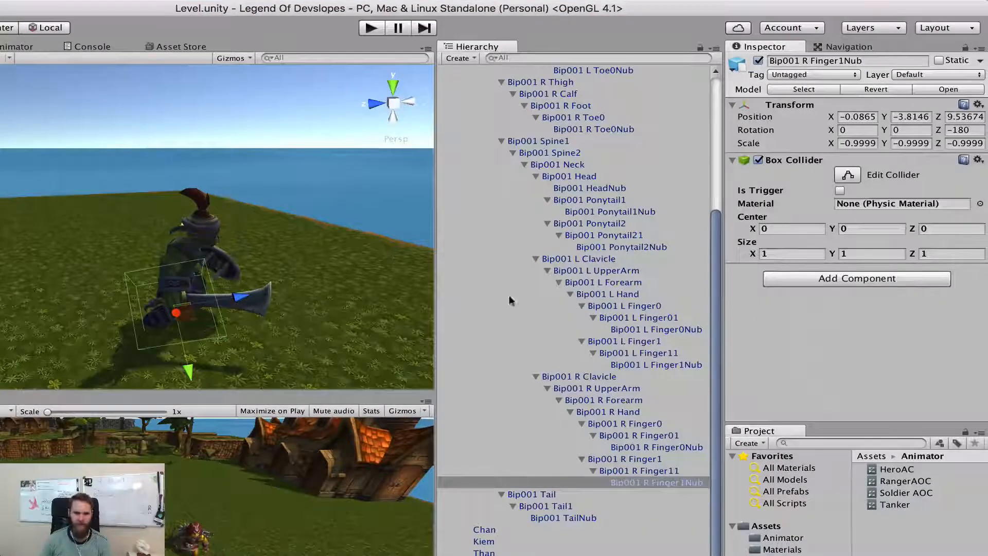
Step: Set the Y size of the Box Collider on Bip001 R Finger1Nub to 0.3
{"action": "right_click_drag", "start_coordinate": [300, 243], "coordinate": [274, 258]}
{"action": "middle_click_drag", "start_coordinate": [225, 240], "coordinate": [159, 219]}
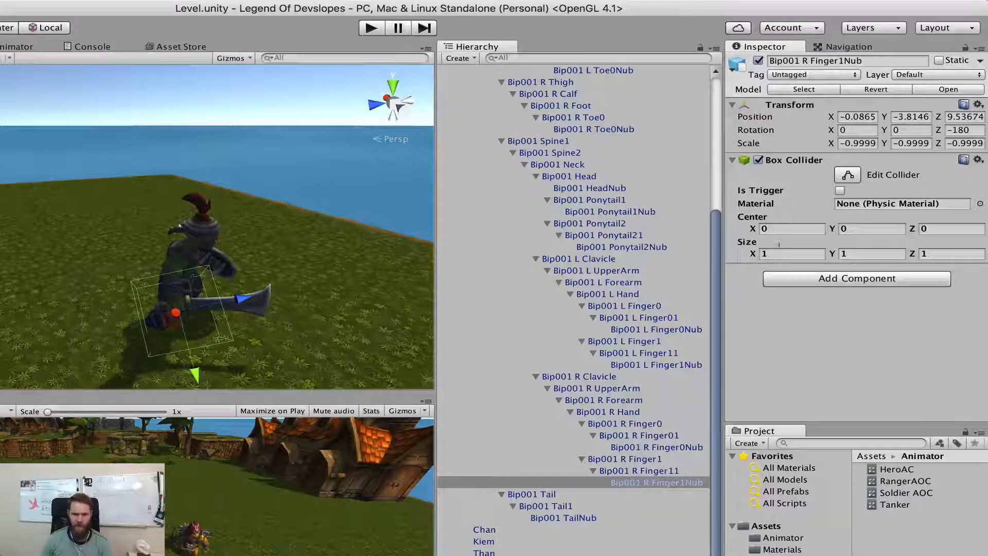
{"action": "left_click", "coordinate": [839, 254]}
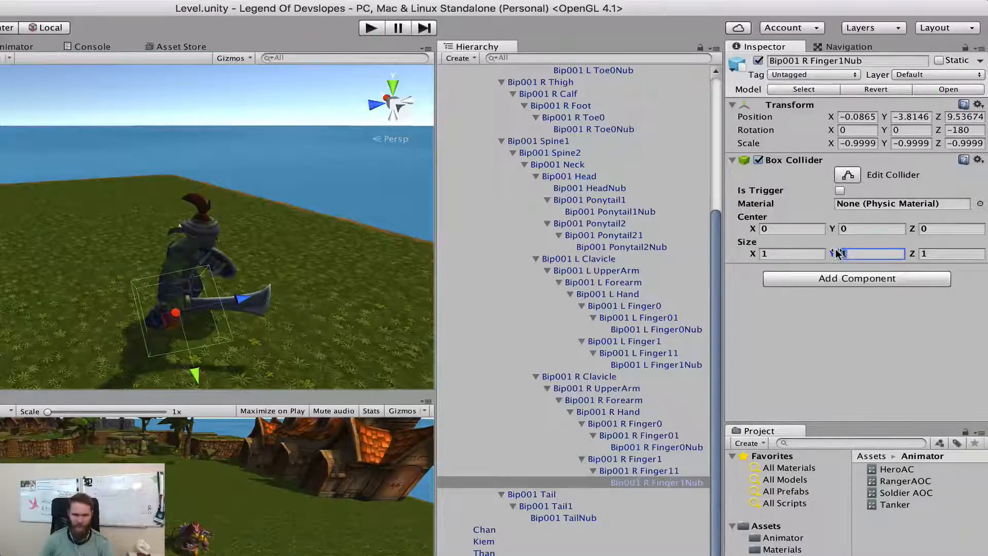
{"action": "type", "text": "0.2"}
{"action": "key", "text": "BackSpace"}
{"action": "type", "text": "3"}
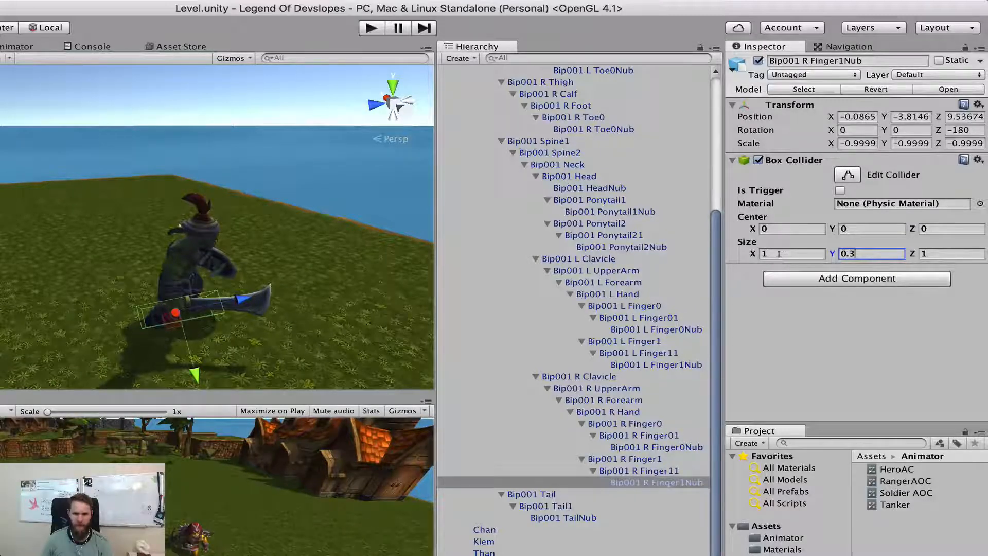
Step: Try a Z size of 2 on the sword's Box Collider and restore it to 1
{"action": "left_click", "coordinate": [932, 252]}
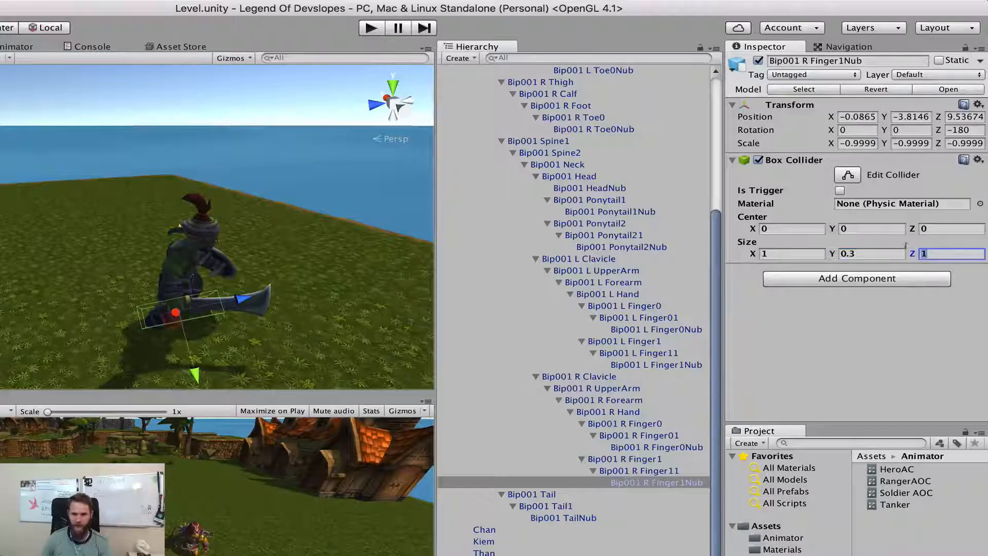
{"action": "type", "text": "2"}
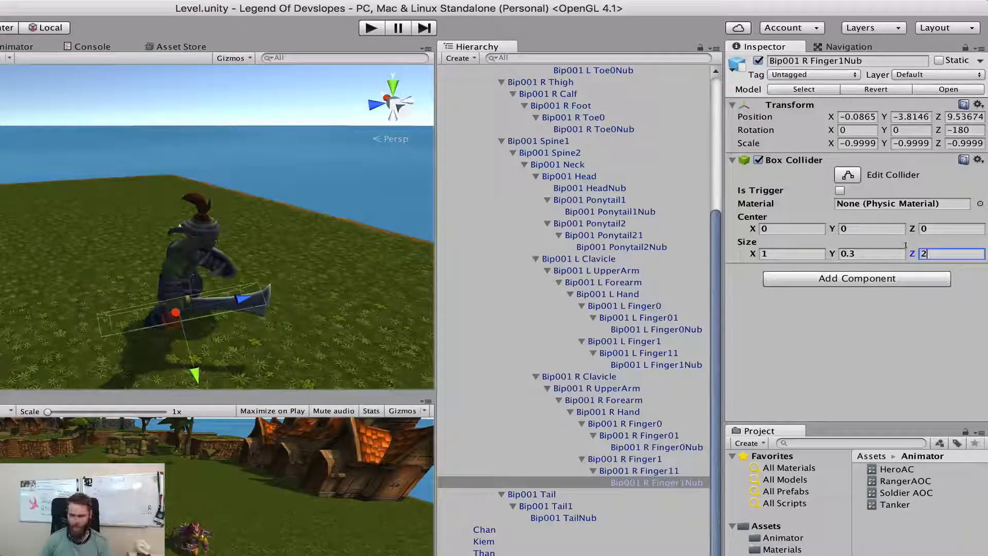
{"action": "key", "text": "BackSpace"}
{"action": "type", "text": "1"}
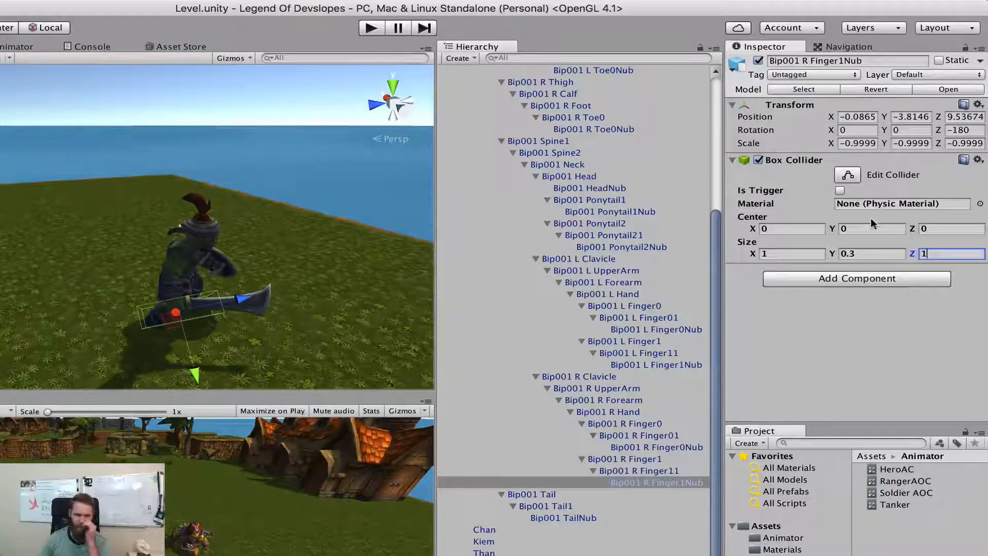
Step: Shift the Box Collider along the Soldier's sword blade by setting its center Z to -0.7
{"action": "left_click", "coordinate": [920, 229]}
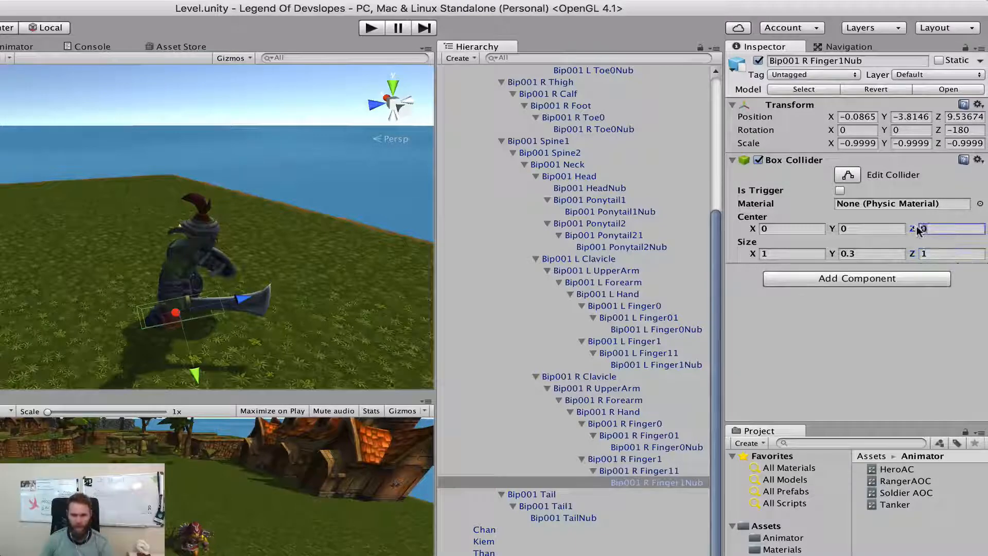
{"action": "type", "text": "1"}
{"action": "key", "text": "BackSpace"}
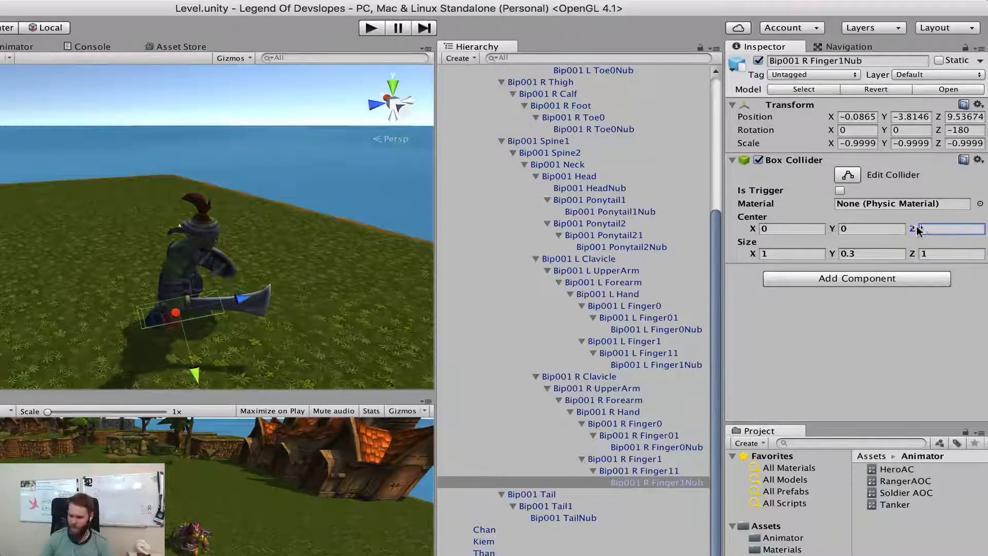
{"action": "type", "text": "-1"}
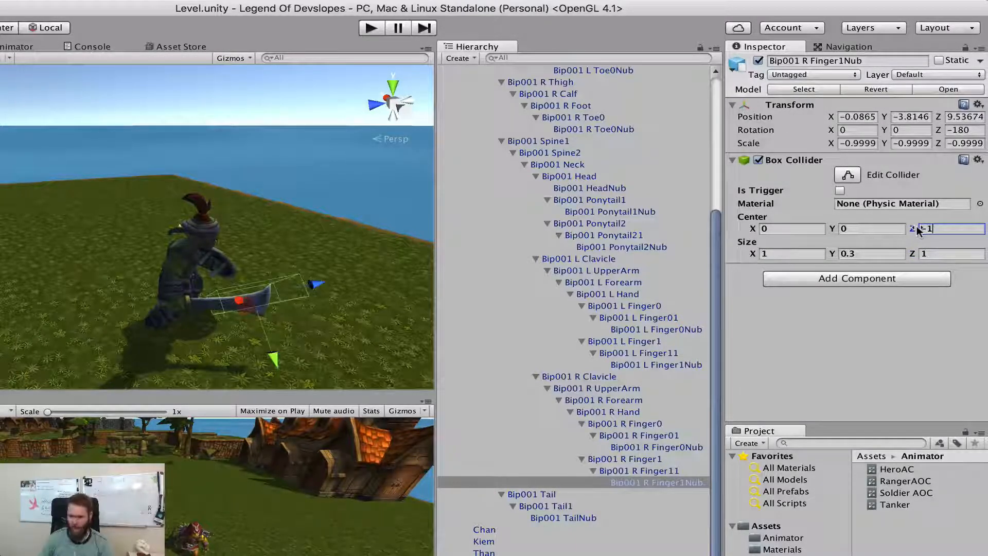
{"action": "key", "text": "BackSpace"}
{"action": "type", "text": ".8"}
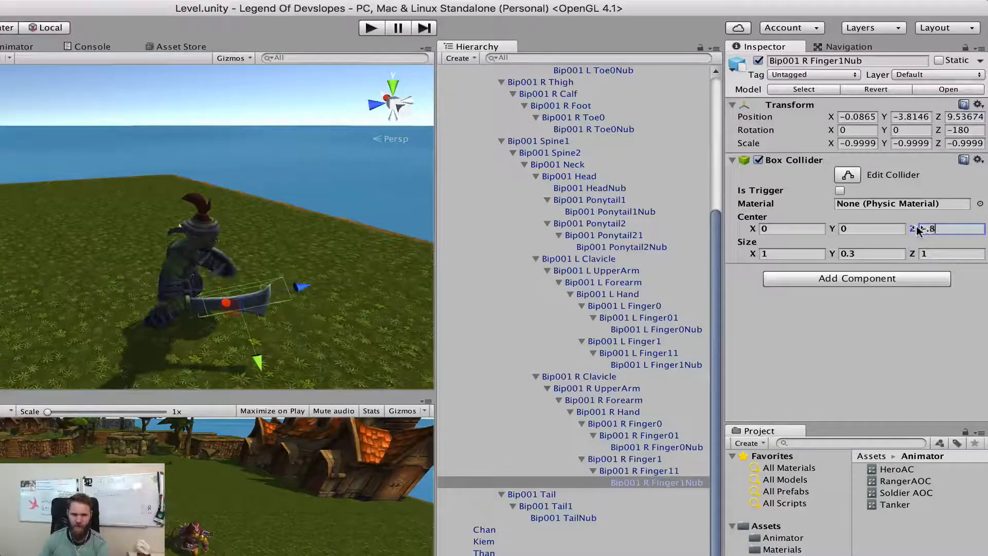
{"action": "key", "text": "BackSpace"}
{"action": "type", "text": "7"}
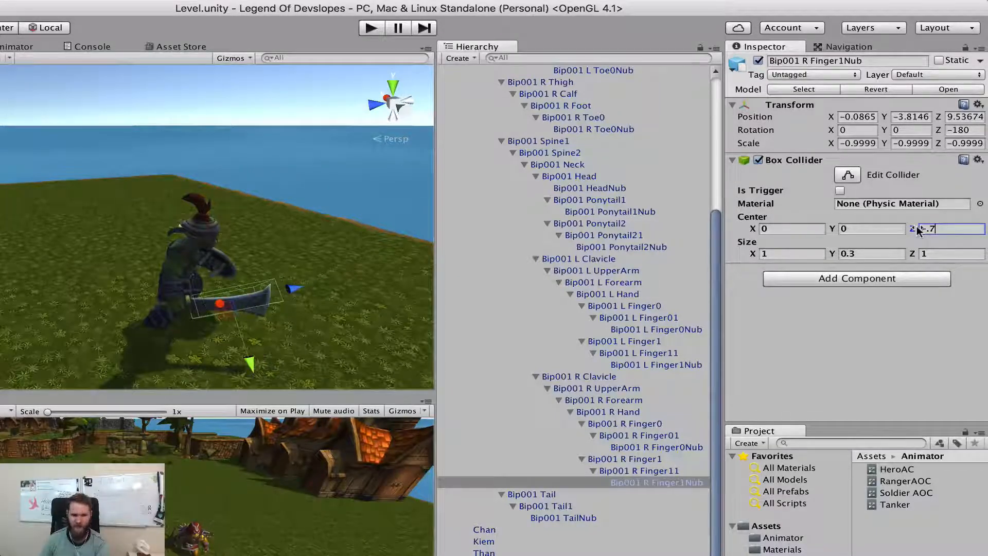
Step: Check the collider's width around the Soldier's sword and set its X size to 0.3
{"action": "scroll", "coordinate": [276, 298], "scroll_direction": "up", "scroll_amount": 5}
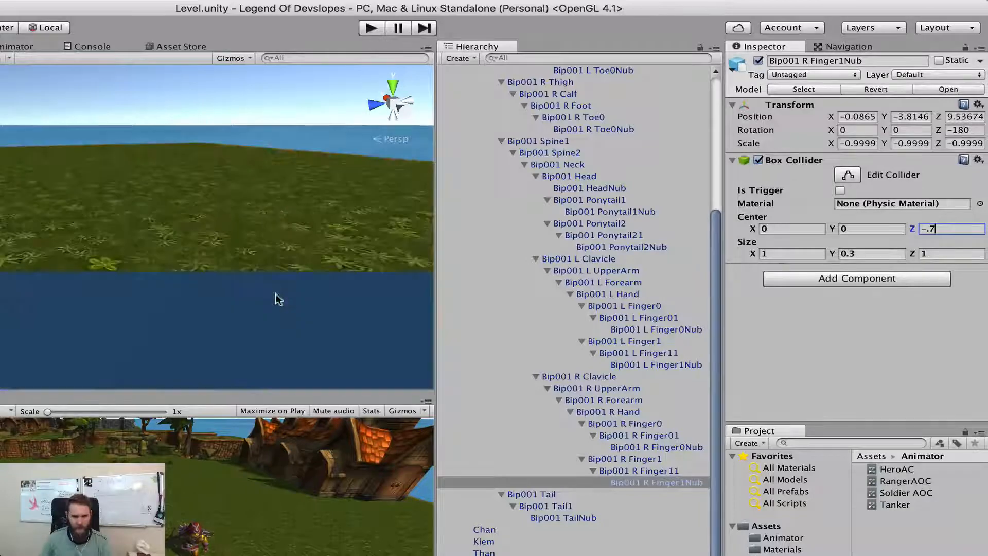
{"action": "scroll", "coordinate": [277, 298], "scroll_direction": "down", "scroll_amount": 8}
{"action": "right_click_drag", "start_coordinate": [239, 281], "coordinate": [171, 282]}
{"action": "middle_click_drag", "start_coordinate": [309, 242], "coordinate": [214, 262]}
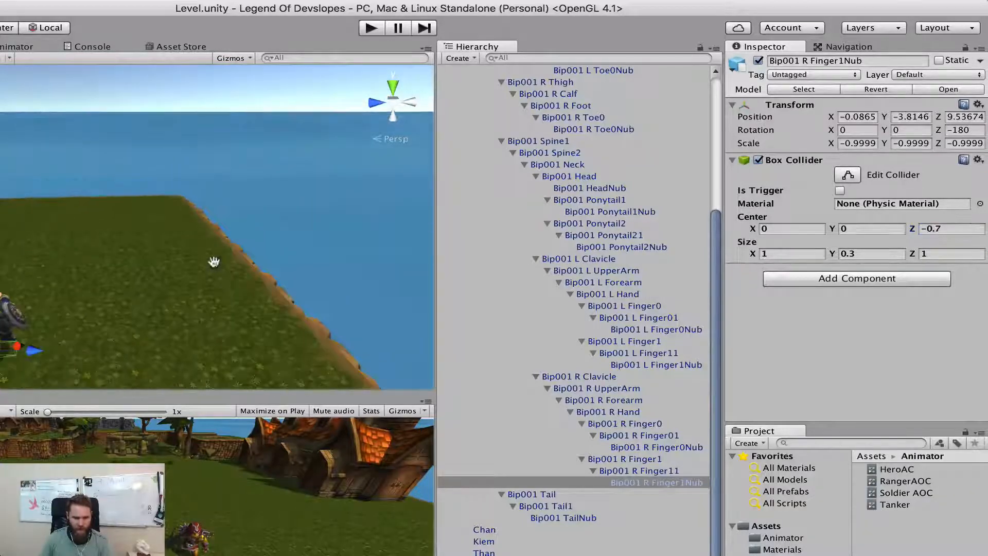
{"action": "right_click_drag", "start_coordinate": [200, 275], "coordinate": [44, 312]}
{"action": "right_click_drag", "start_coordinate": [165, 268], "coordinate": [70, 266]}
{"action": "middle_click_drag", "start_coordinate": [185, 252], "coordinate": [41, 257]}
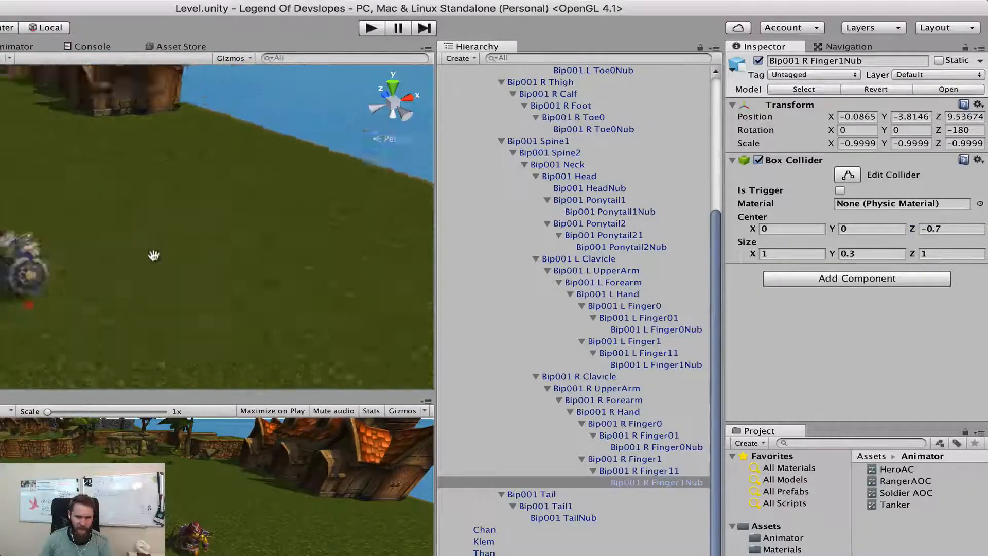
{"action": "middle_click_drag", "start_coordinate": [152, 256], "coordinate": [41, 259]}
{"action": "right_click_drag", "start_coordinate": [146, 260], "coordinate": [57, 256]}
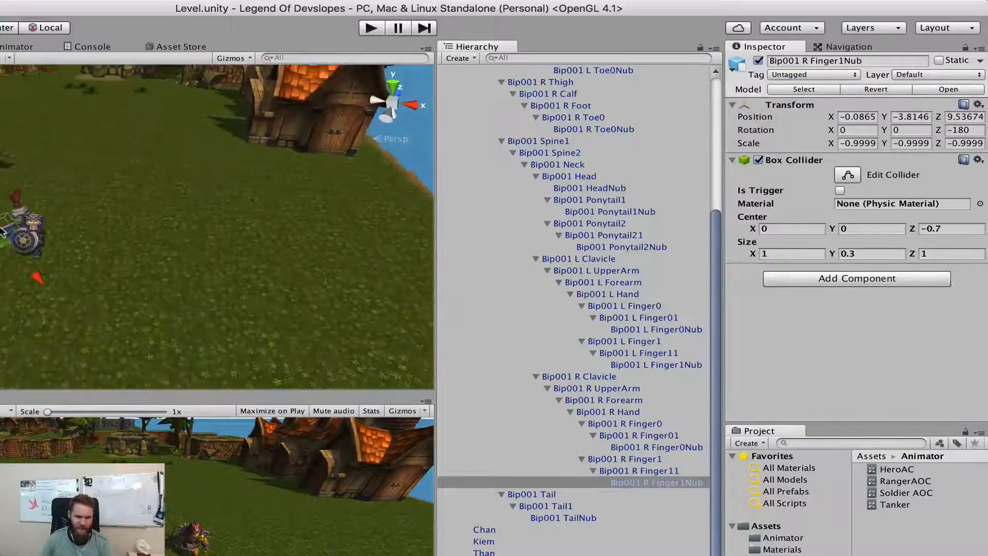
{"action": "scroll", "coordinate": [2, 232], "scroll_direction": "up", "scroll_amount": 2}
{"action": "middle_click_drag", "start_coordinate": [2, 232], "coordinate": [106, 234]}
{"action": "right_click_drag", "start_coordinate": [57, 232], "coordinate": [81, 246]}
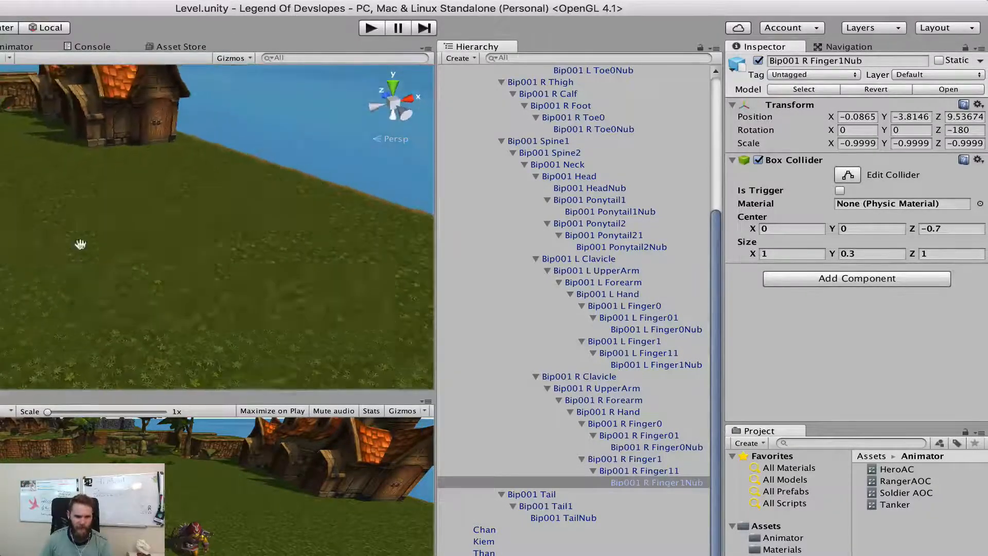
{"action": "middle_click_drag", "start_coordinate": [82, 245], "coordinate": [40, 274]}
{"action": "right_click_drag", "start_coordinate": [169, 111], "coordinate": [17, 177]}
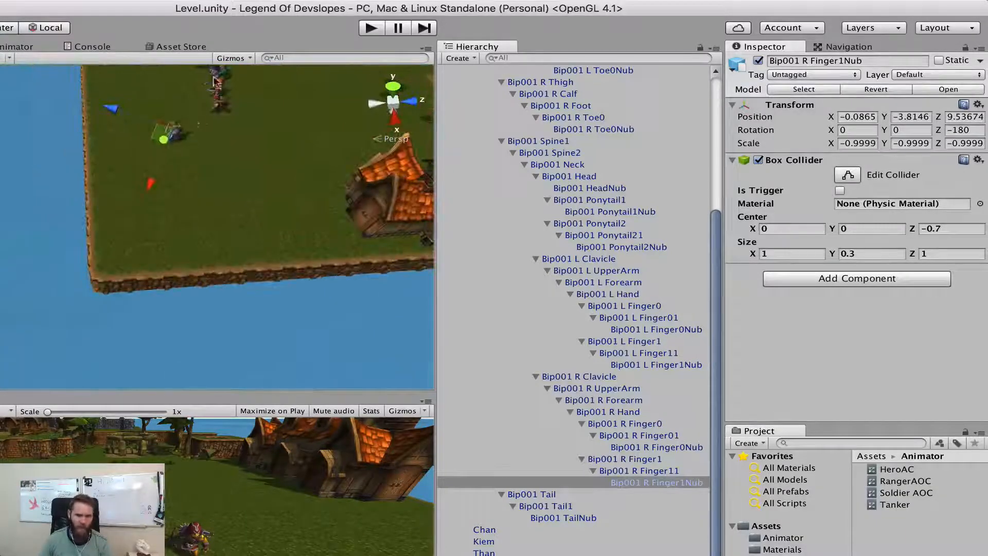
{"action": "right_click_drag", "start_coordinate": [169, 199], "coordinate": [115, 248]}
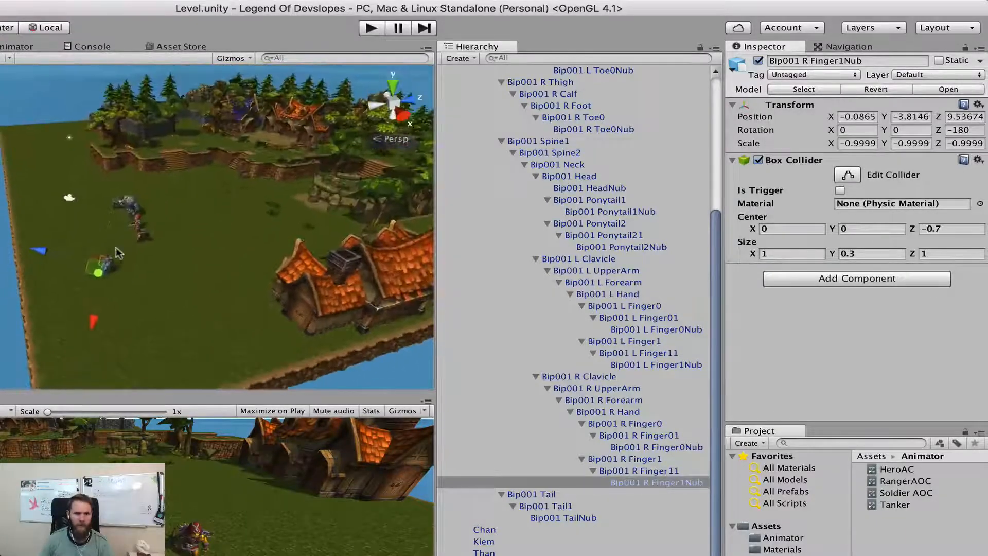
{"action": "scroll", "coordinate": [115, 250], "scroll_direction": "up", "scroll_amount": 6}
{"action": "middle_click_drag", "start_coordinate": [112, 268], "coordinate": [138, 236]}
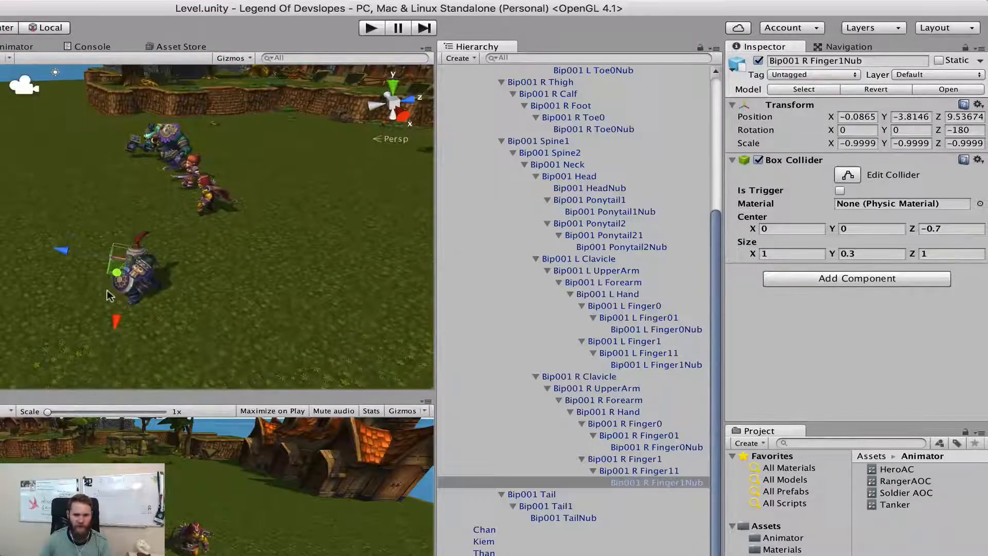
{"action": "left_click", "coordinate": [765, 257]}
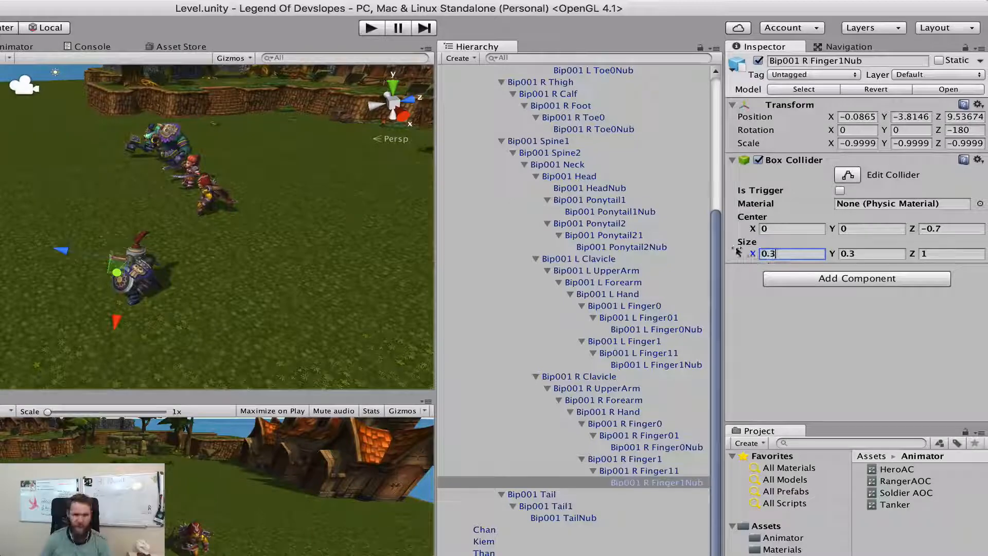
Step: Examine from the side, above and front how the resized Box Collider fits the Soldier's sword
{"action": "right_click_drag", "start_coordinate": [3, 262], "coordinate": [474, 238]}
{"action": "scroll", "coordinate": [485, 237], "scroll_direction": "up", "scroll_amount": 3}
{"action": "key", "text": "d"}
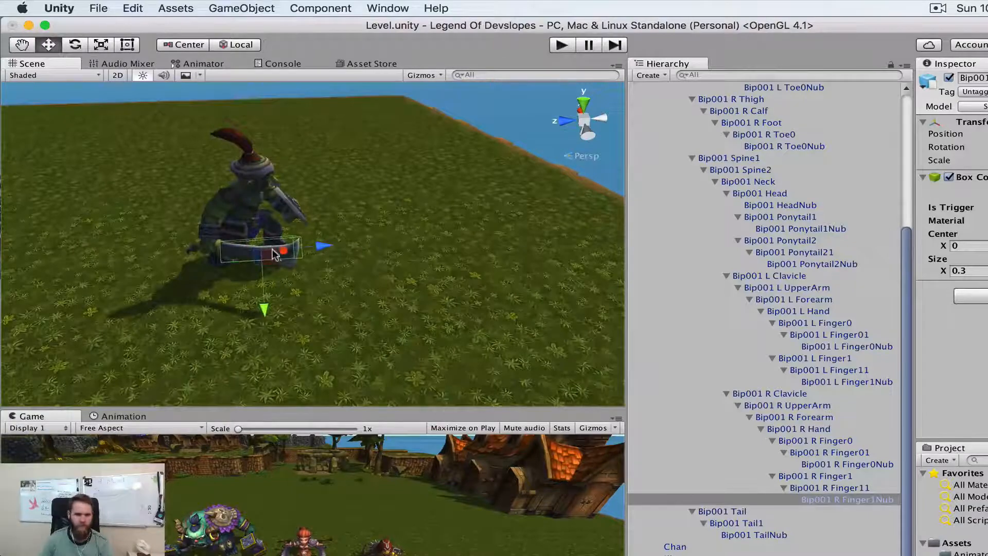
{"action": "right_click_drag", "start_coordinate": [356, 211], "coordinate": [280, 216]}
{"action": "key", "text": "a"}
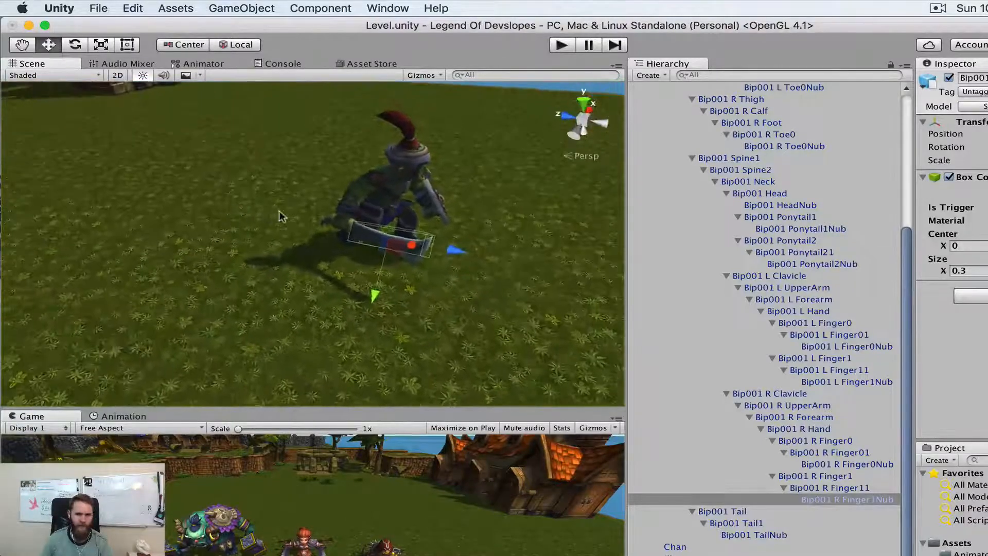
{"action": "middle_click_drag", "start_coordinate": [336, 213], "coordinate": [278, 212]}
{"action": "key", "text": "d"}
{"action": "right_click_drag", "start_coordinate": [277, 212], "coordinate": [207, 266]}
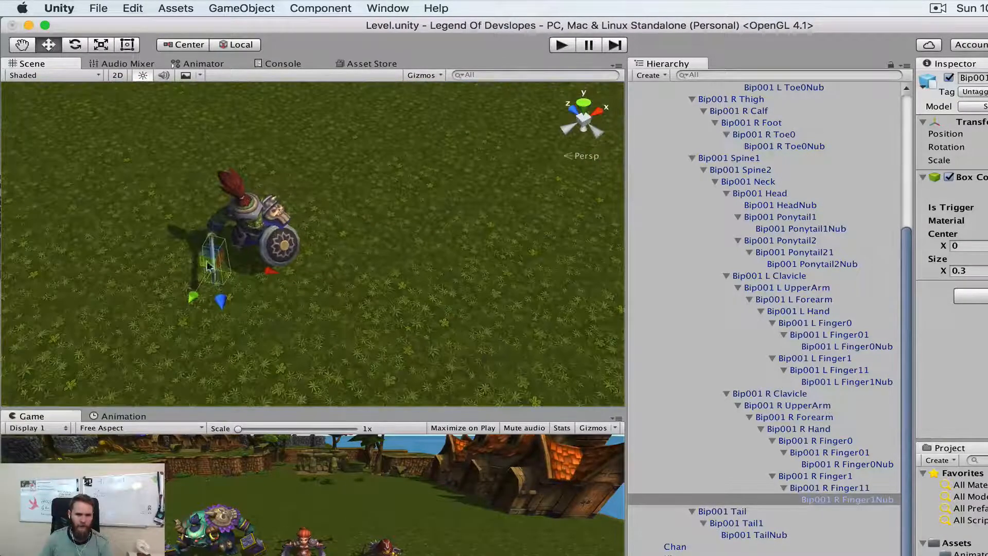
{"action": "right_click_drag", "start_coordinate": [200, 324], "coordinate": [227, 263]}
{"action": "middle_click_drag", "start_coordinate": [226, 317], "coordinate": [282, 260]}
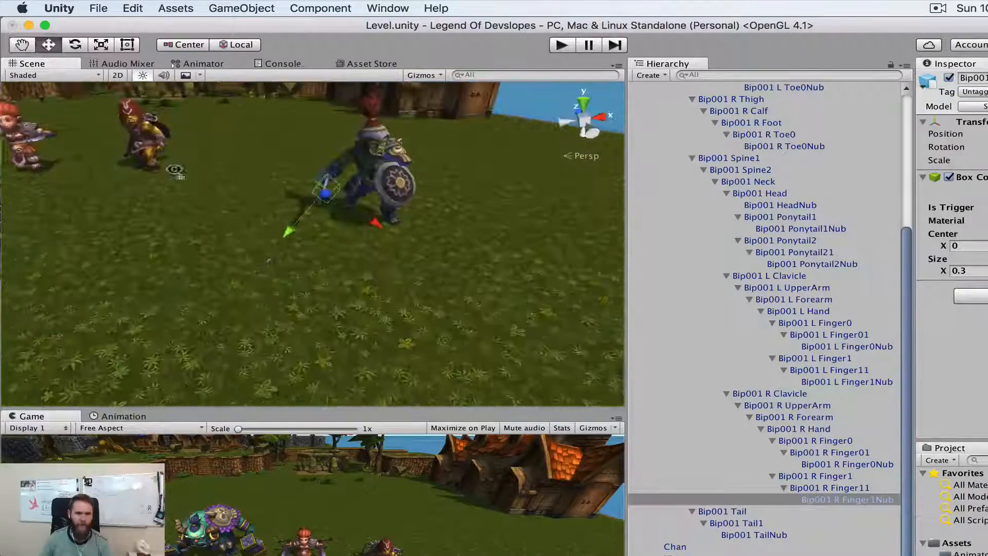
{"action": "right_click_drag", "start_coordinate": [282, 262], "coordinate": [297, 216]}
{"action": "middle_click_drag", "start_coordinate": [302, 215], "coordinate": [302, 214]}
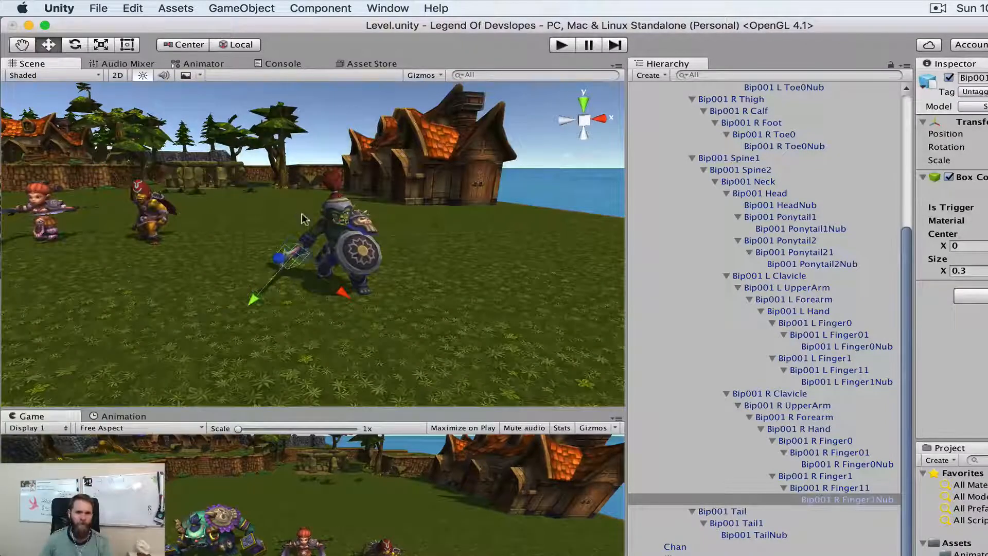
{"action": "middle_click_drag", "start_coordinate": [215, 213], "coordinate": [194, 214]}
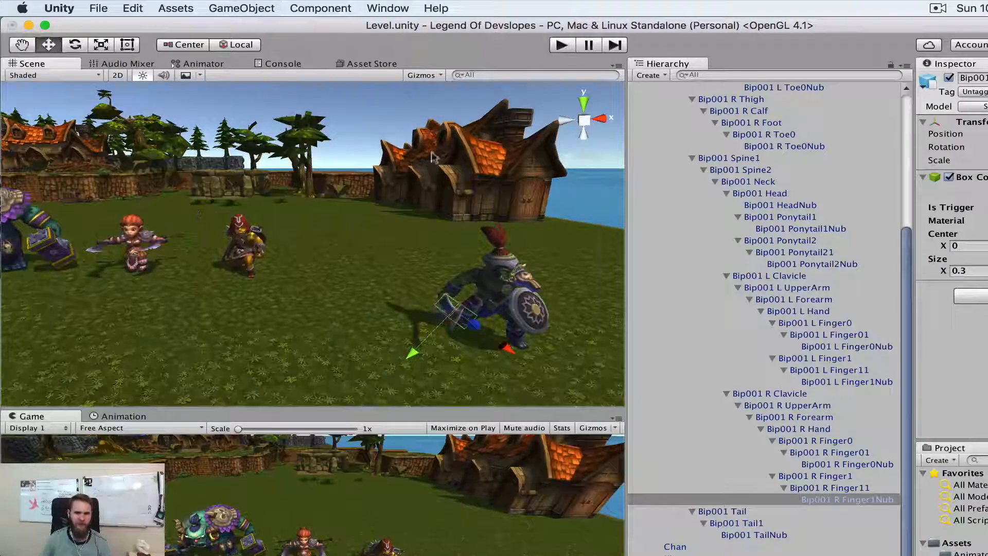
Step: Run the game, watch from several angles how the Soldier's sword collider moves during the attack, and stop it
{"action": "left_click", "coordinate": [560, 45]}
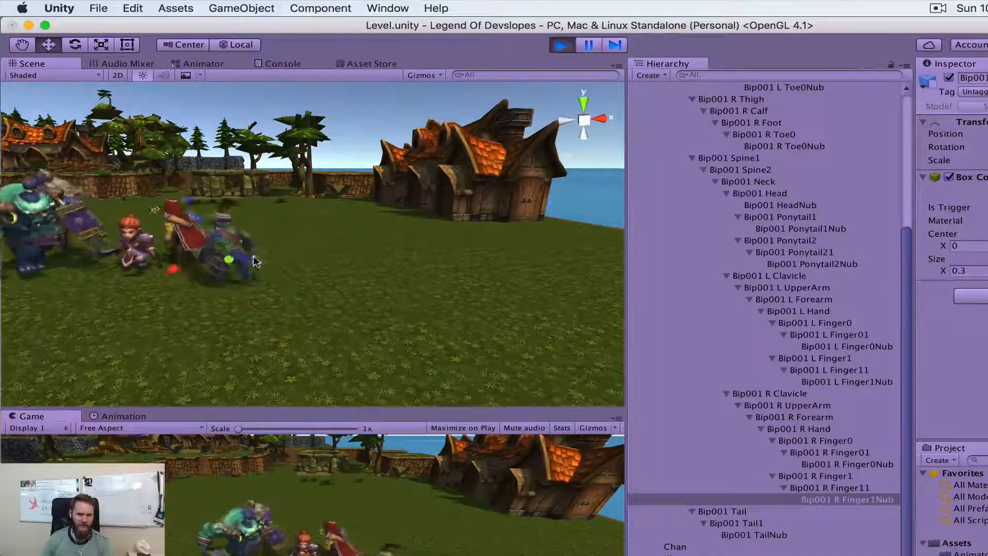
{"action": "left_click_drag", "start_coordinate": [186, 245], "coordinate": [282, 199], "text": "alt"}
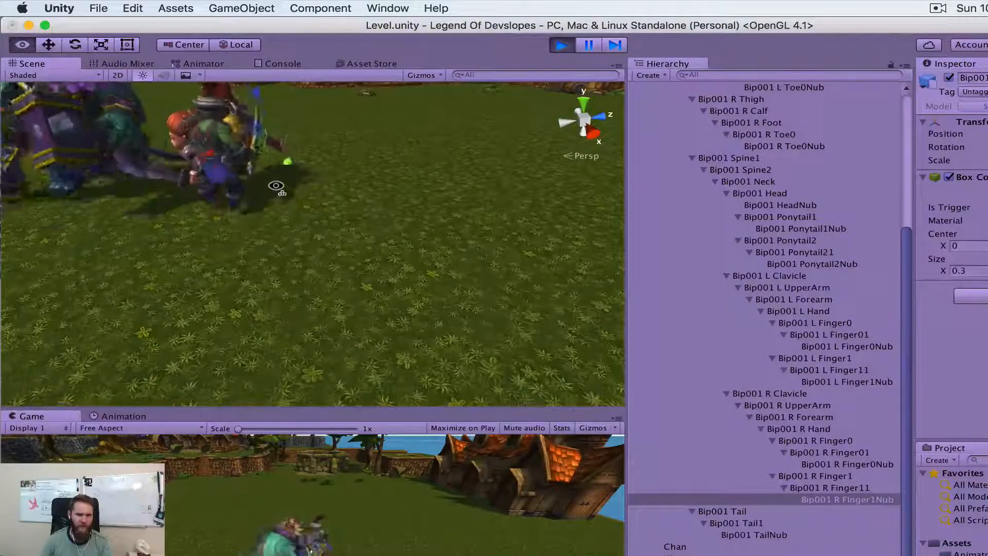
{"action": "scroll", "coordinate": [281, 194], "scroll_direction": "up", "scroll_amount": 3}
{"action": "left_click_drag", "start_coordinate": [260, 172], "coordinate": [288, 201], "text": "alt"}
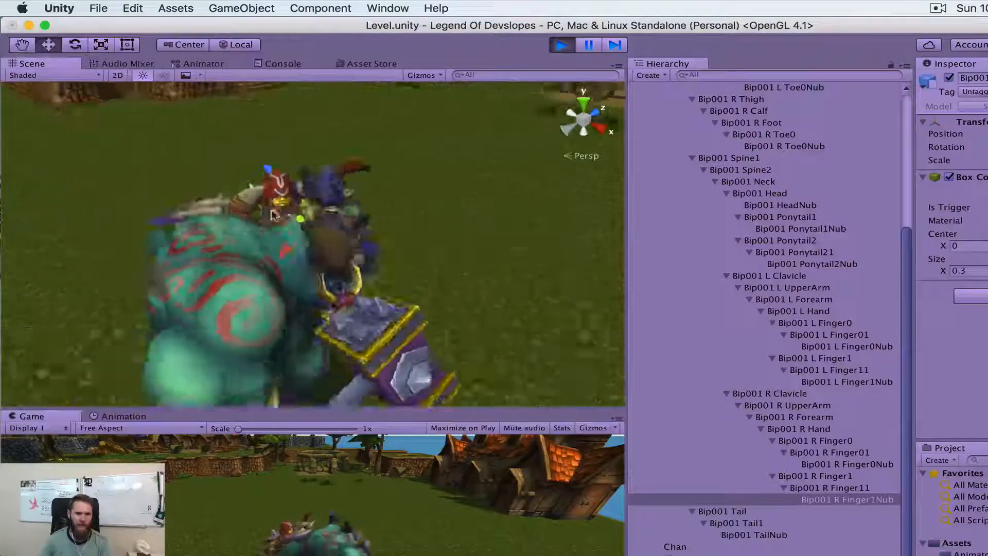
{"action": "scroll", "coordinate": [288, 201], "scroll_direction": "down", "scroll_amount": 3}
{"action": "left_click", "coordinate": [562, 46]}
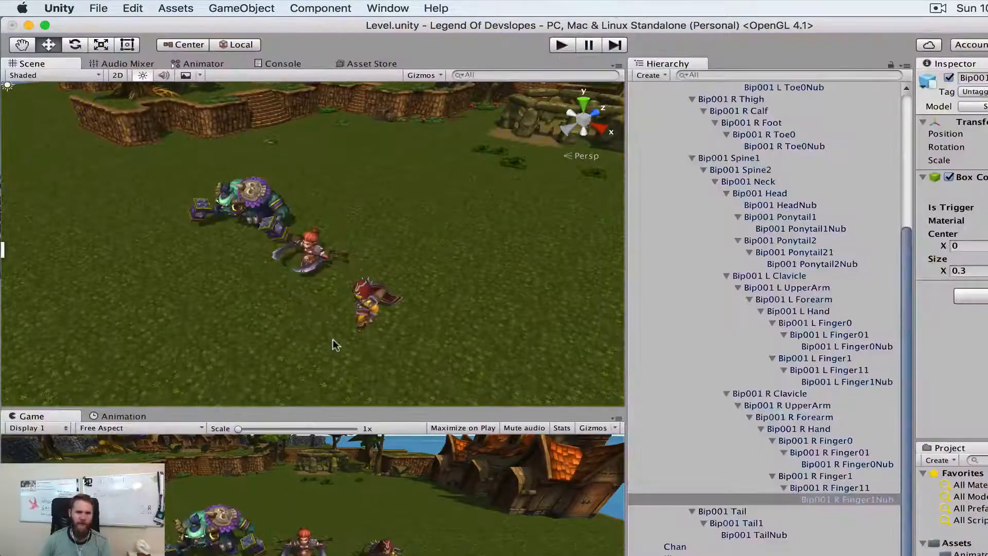
{"action": "left_click_drag", "start_coordinate": [373, 317], "coordinate": [270, 323], "text": "alt"}
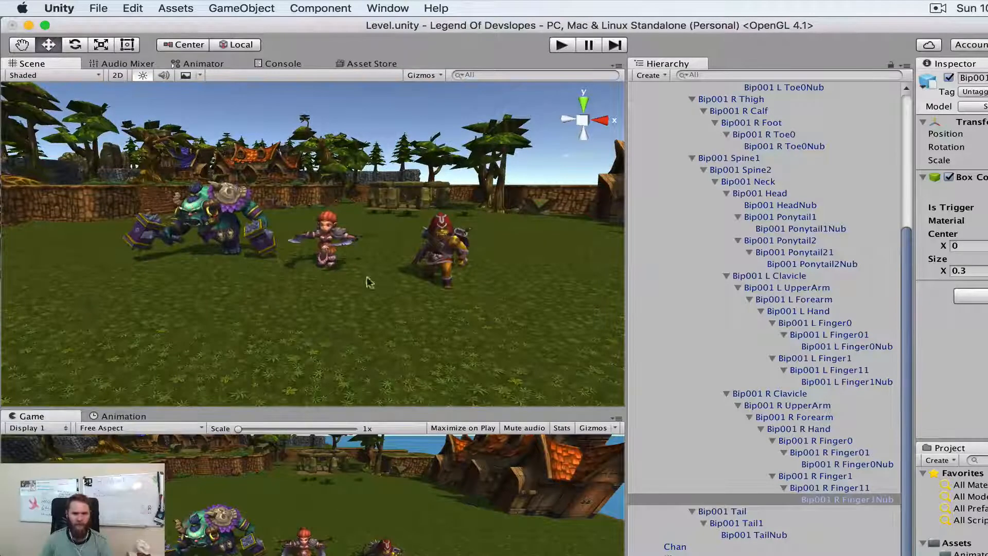
{"action": "left_click_drag", "start_coordinate": [360, 263], "coordinate": [394, 249], "text": "alt"}
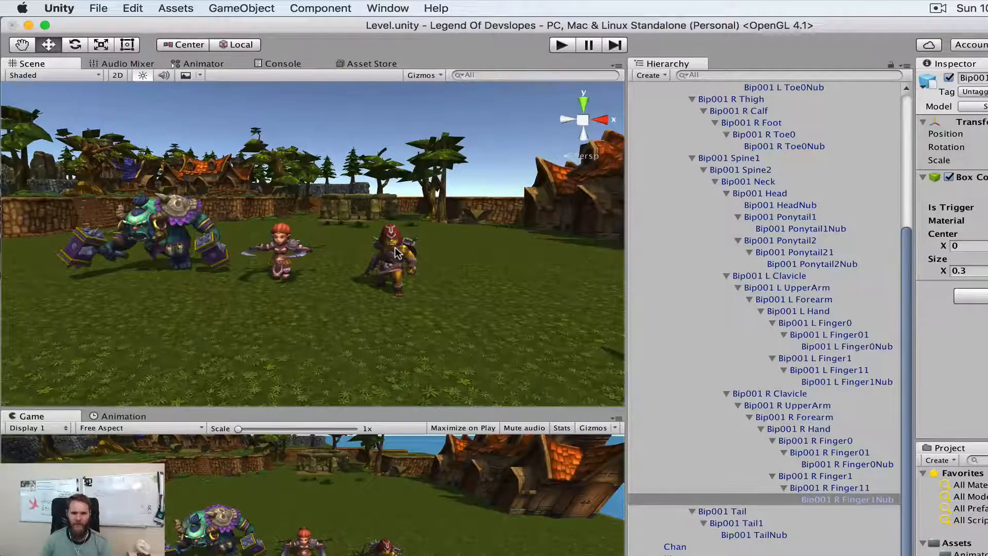
{"action": "scroll", "coordinate": [394, 248], "scroll_direction": "up", "scroll_amount": 5}
{"action": "scroll", "coordinate": [395, 251], "scroll_direction": "down", "scroll_amount": 5}
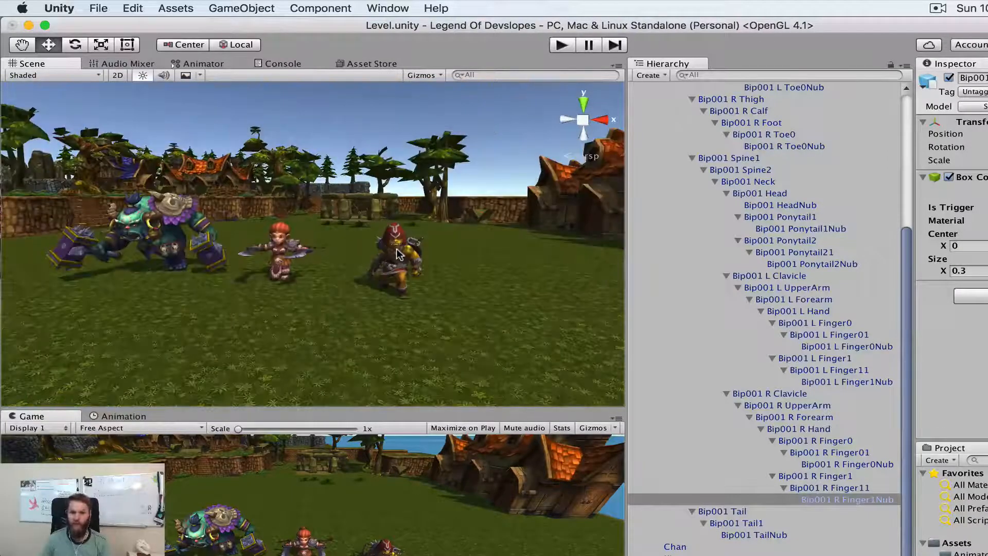
{"action": "left_click_drag", "start_coordinate": [397, 251], "coordinate": [410, 257], "text": "alt"}
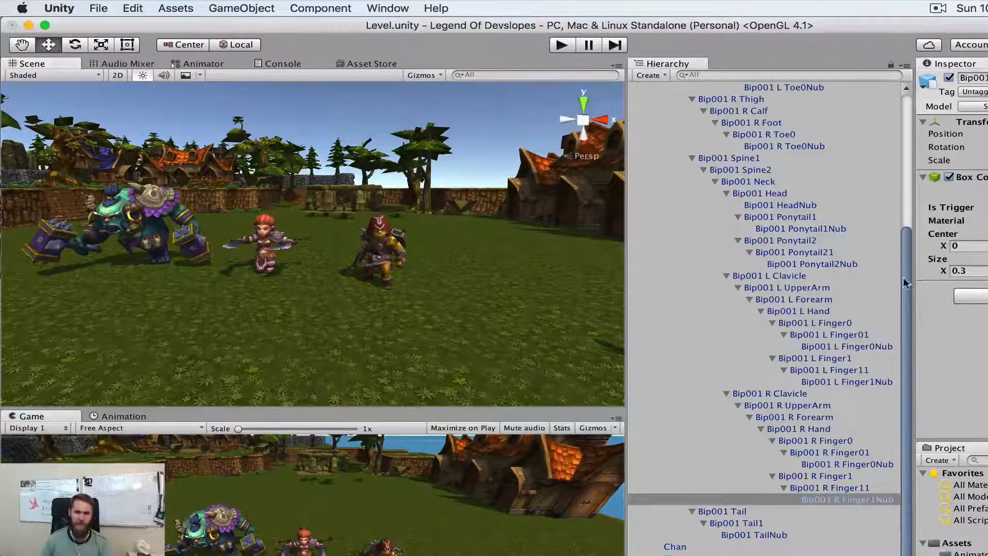
Step: Collapse the Soldier and Tanker object trees in the scene hierarchy
{"action": "scroll", "coordinate": [734, 210], "scroll_direction": "up", "scroll_amount": 6}
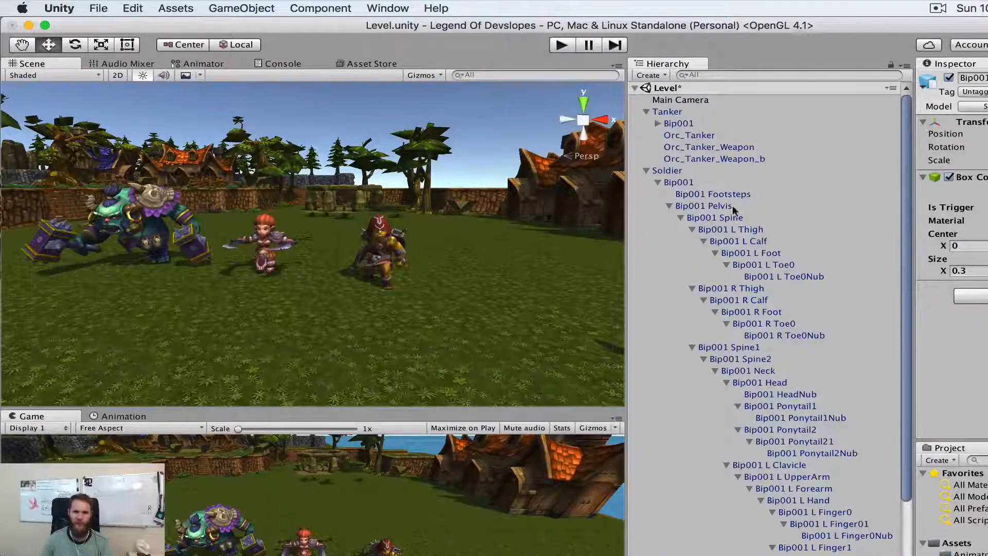
{"action": "left_click", "coordinate": [646, 171]}
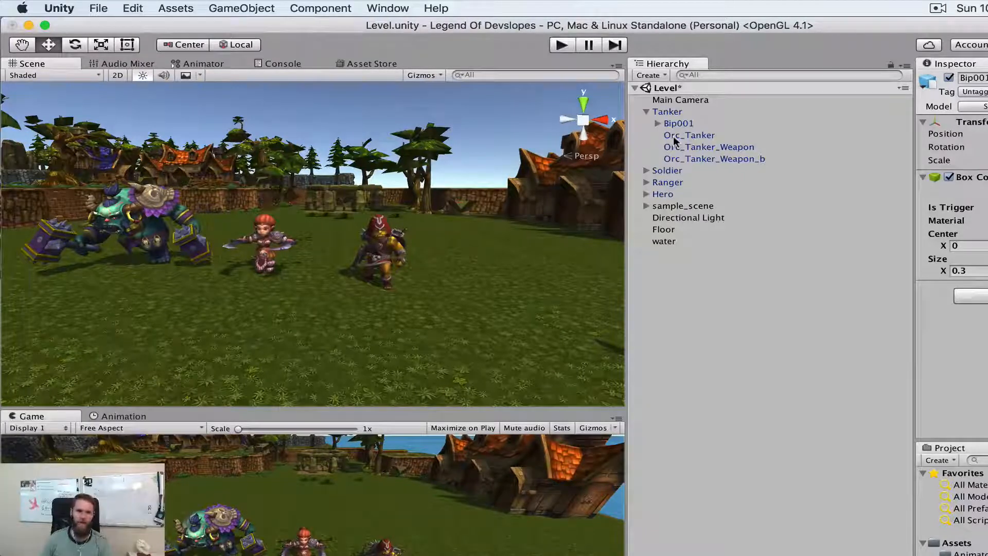
{"action": "left_click", "coordinate": [646, 112]}
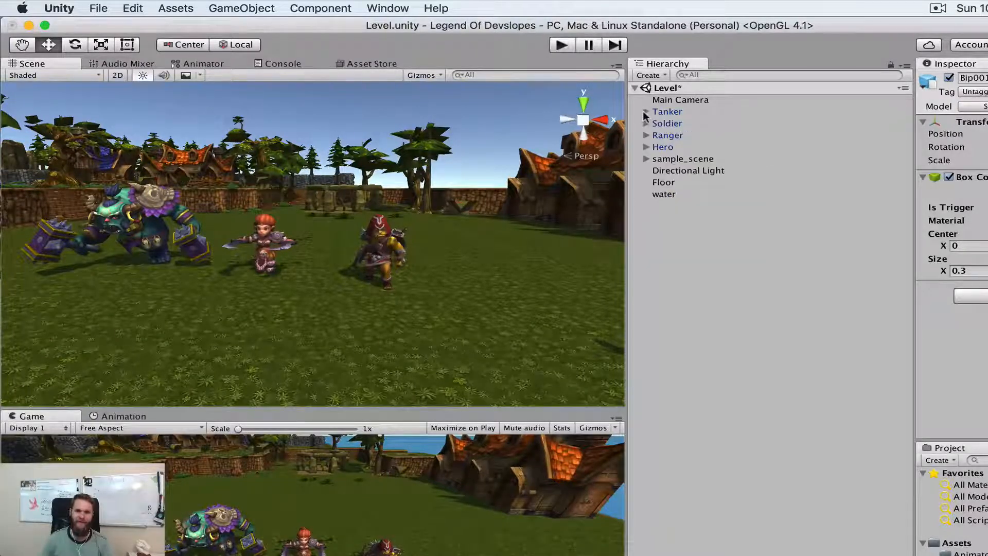
Step: Try expanding the Soldier with all its nested bones at once, and collapse the Soldier and Tanker again
{"action": "left_click", "coordinate": [646, 112]}
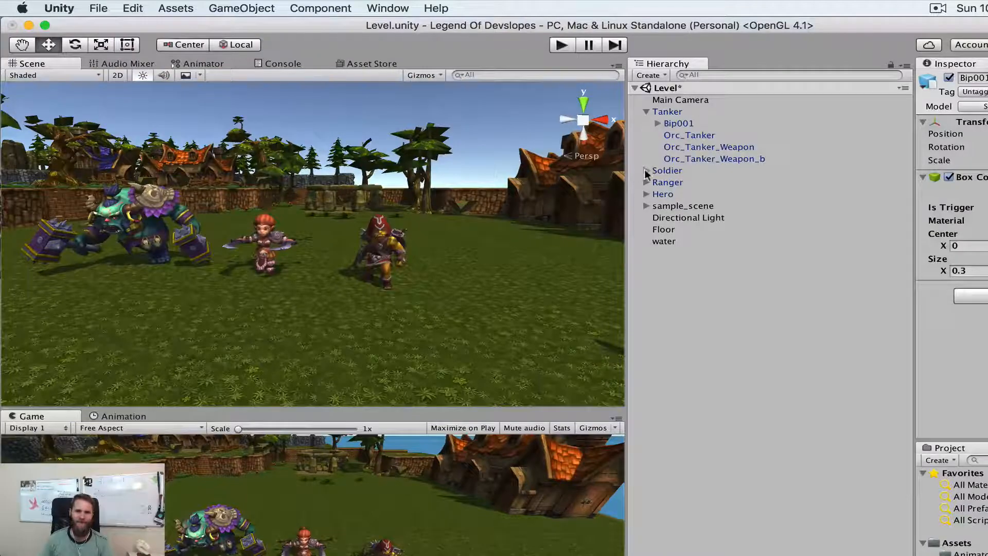
{"action": "left_click", "coordinate": [646, 170], "text": "alt"}
{"action": "left_click", "coordinate": [646, 171]}
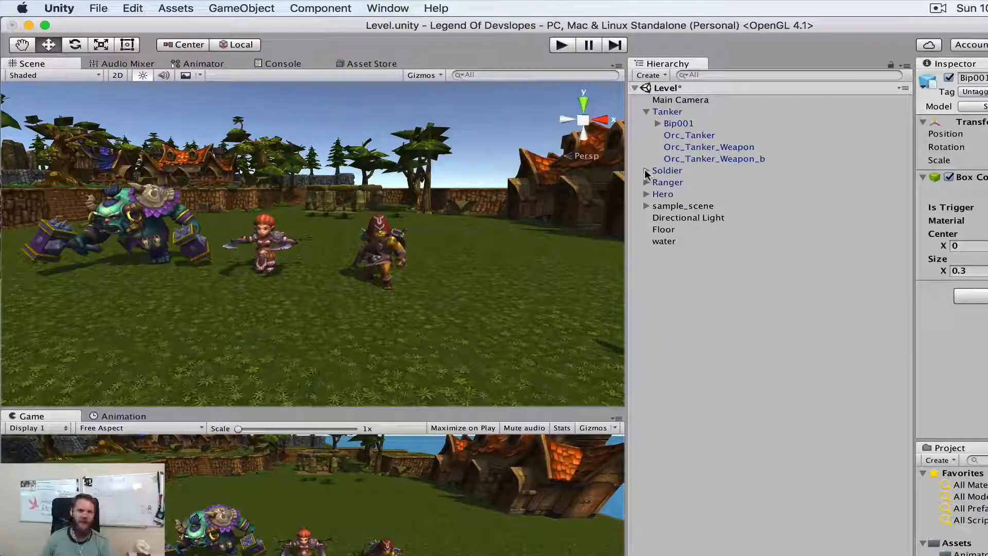
{"action": "left_click", "coordinate": [646, 171], "text": "alt"}
{"action": "left_click", "coordinate": [646, 171]}
{"action": "left_click", "coordinate": [646, 171], "text": "alt"}
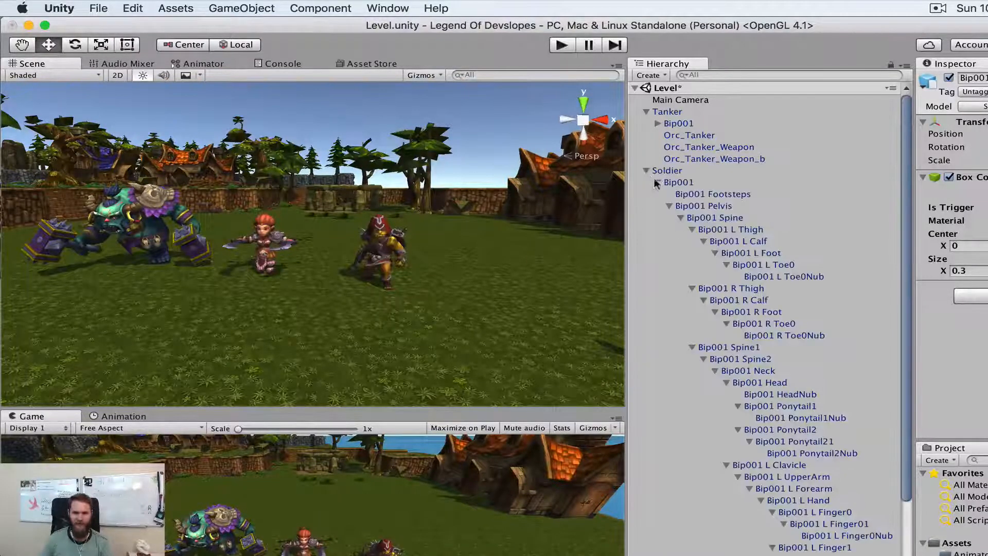
{"action": "left_click", "coordinate": [657, 182]}
{"action": "left_click", "coordinate": [646, 171]}
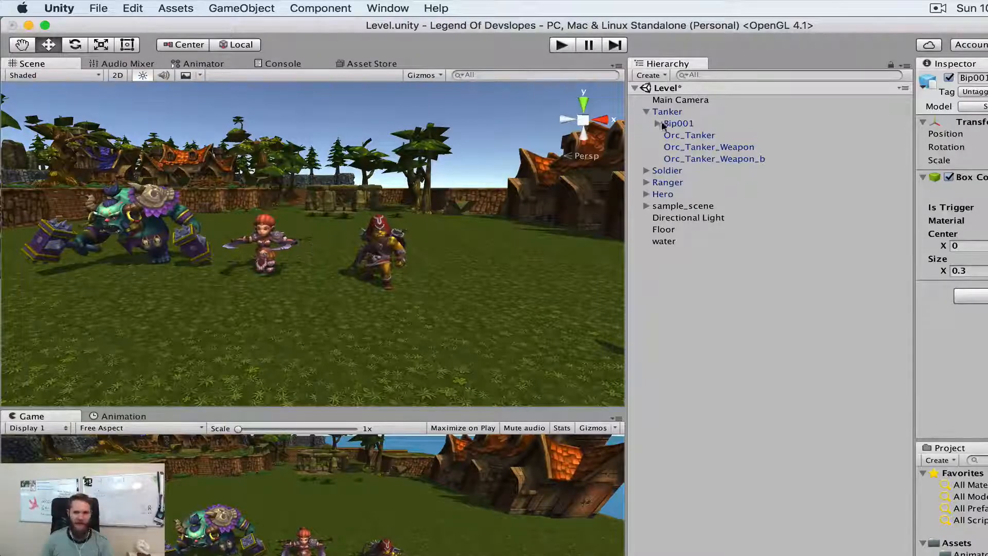
{"action": "left_click", "coordinate": [646, 112]}
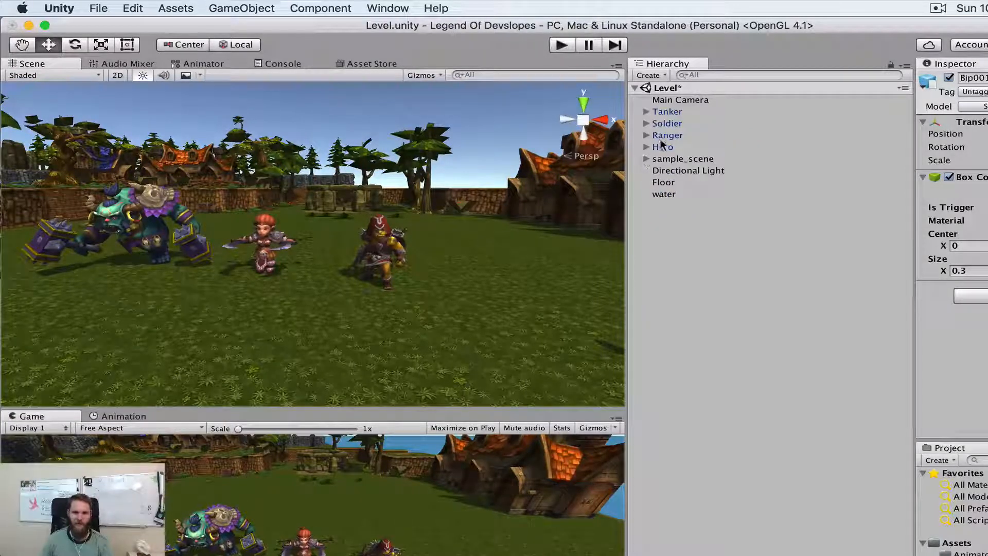
Step: Expand the Hero and every bone nested under its Character1_Hips
{"action": "left_click", "coordinate": [650, 148]}
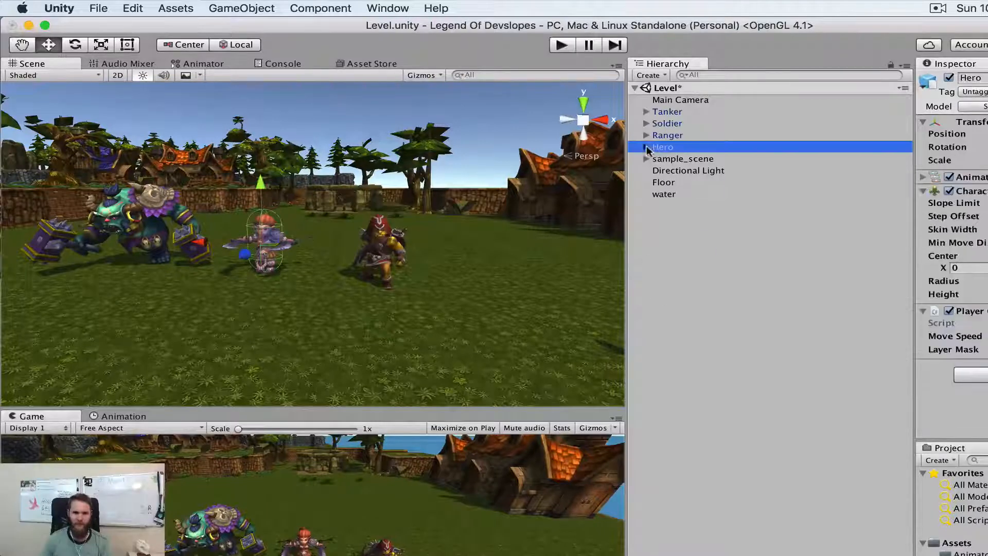
{"action": "left_click", "coordinate": [646, 147]}
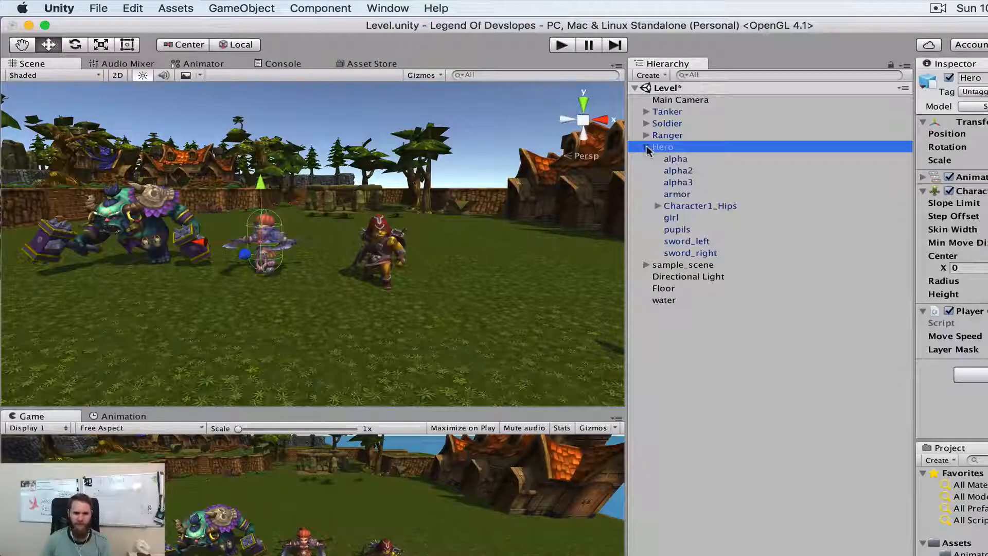
{"action": "left_click", "coordinate": [657, 206]}
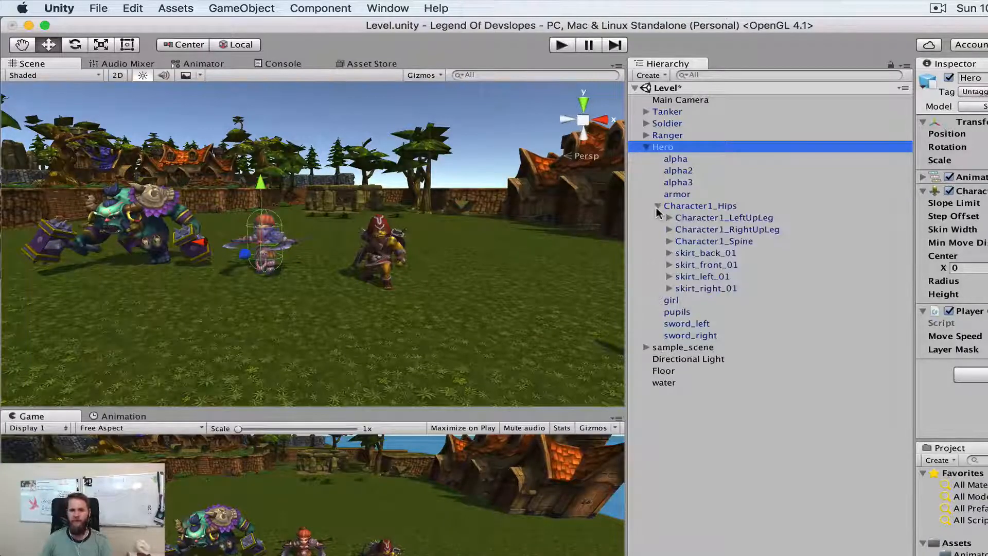
{"action": "left_click", "coordinate": [657, 206]}
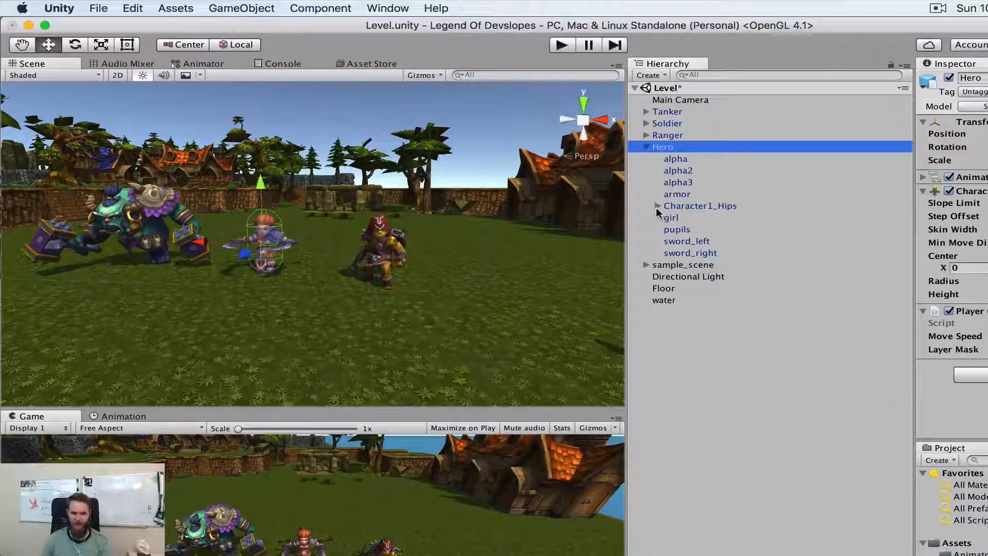
{"action": "key", "text": "alt"}
{"action": "left_click", "coordinate": [657, 207], "text": "alt"}
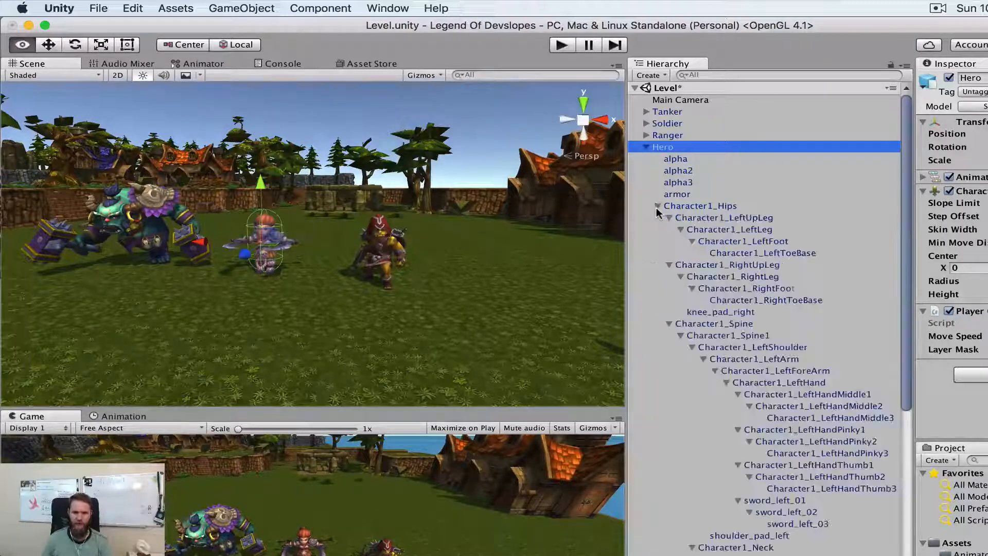
{"action": "scroll", "coordinate": [754, 383], "scroll_direction": "down", "scroll_amount": 10}
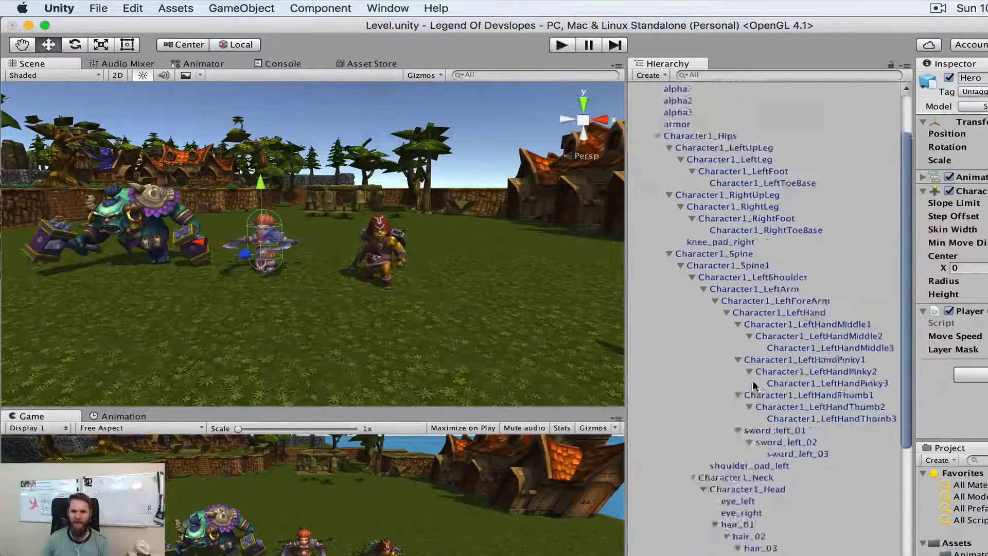
{"action": "scroll", "coordinate": [759, 404], "scroll_direction": "up", "scroll_amount": 10}
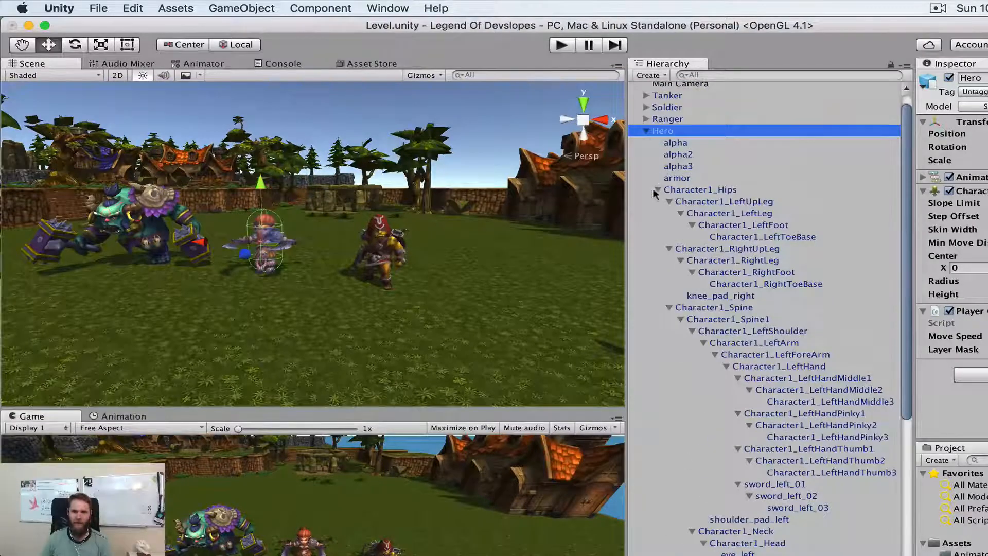
{"action": "left_click", "coordinate": [657, 190]}
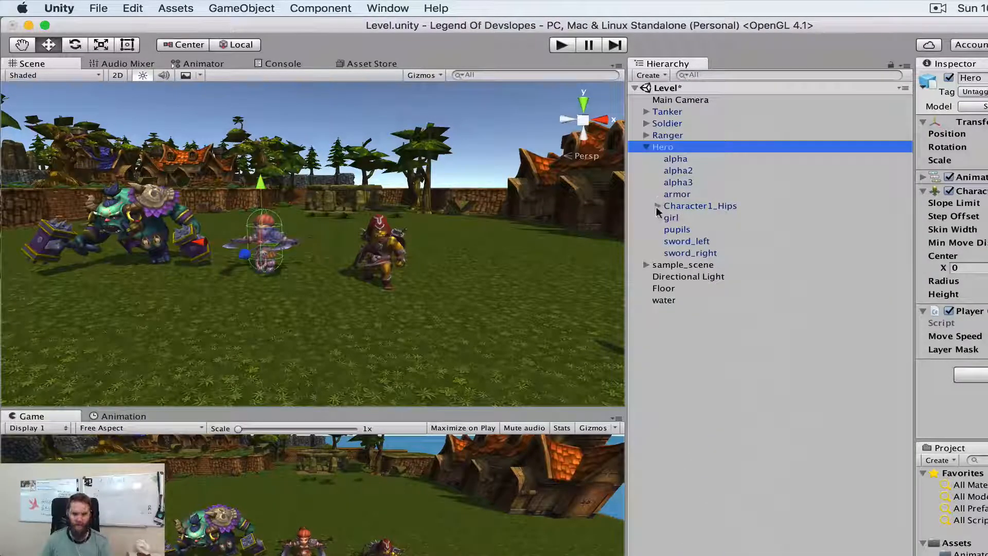
{"action": "left_click", "coordinate": [657, 206]}
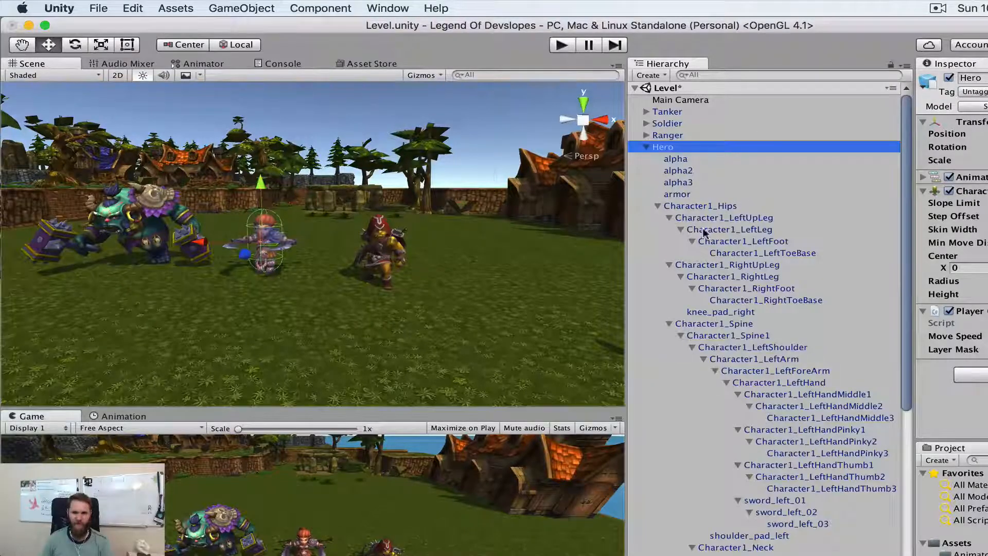
Step: Locate the Hero's sword bones in the expanded hierarchy and select sword_right_01
{"action": "scroll", "coordinate": [704, 367], "scroll_direction": "down", "scroll_amount": 10}
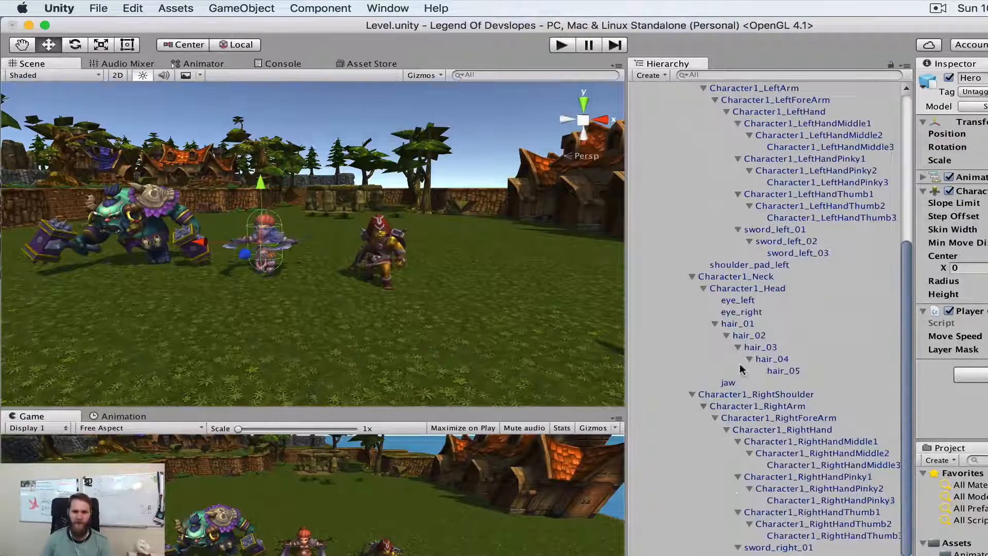
{"action": "scroll", "coordinate": [752, 385], "scroll_direction": "down", "scroll_amount": 4}
{"action": "scroll", "coordinate": [751, 393], "scroll_direction": "down", "scroll_amount": 1}
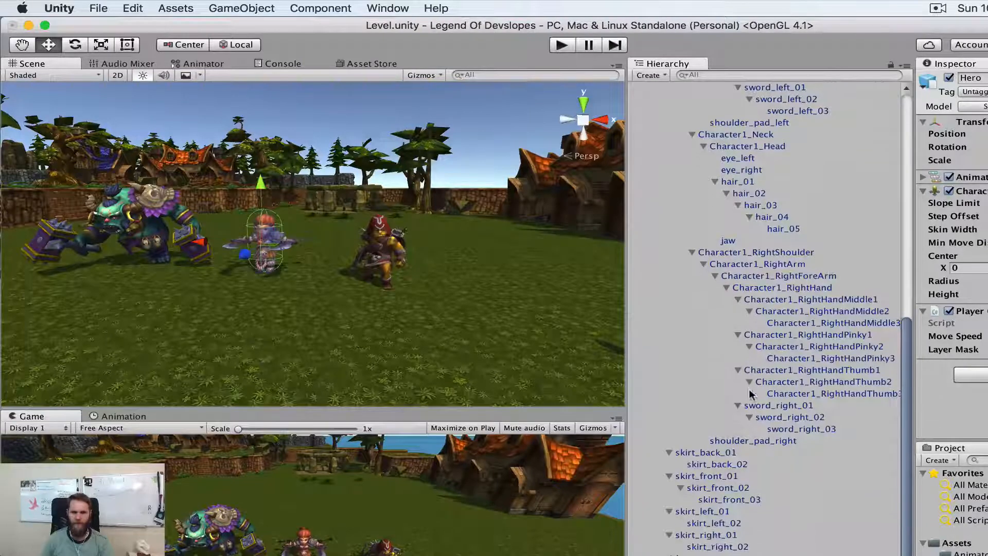
{"action": "left_click", "coordinate": [804, 408]}
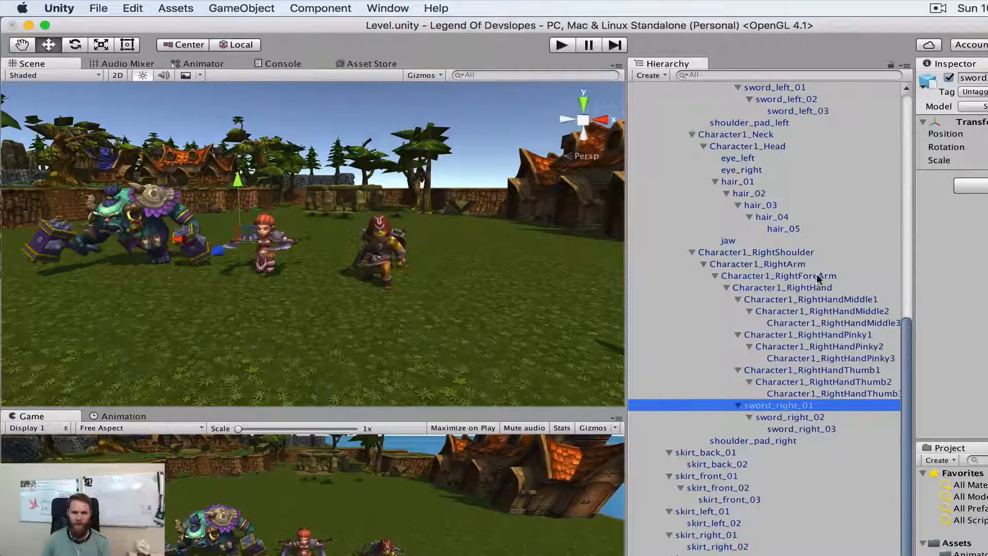
Step: Select the Hero's sword_left_01 bone and bring its sword into close view in the scene
{"action": "scroll", "coordinate": [821, 211], "scroll_direction": "up", "scroll_amount": 1}
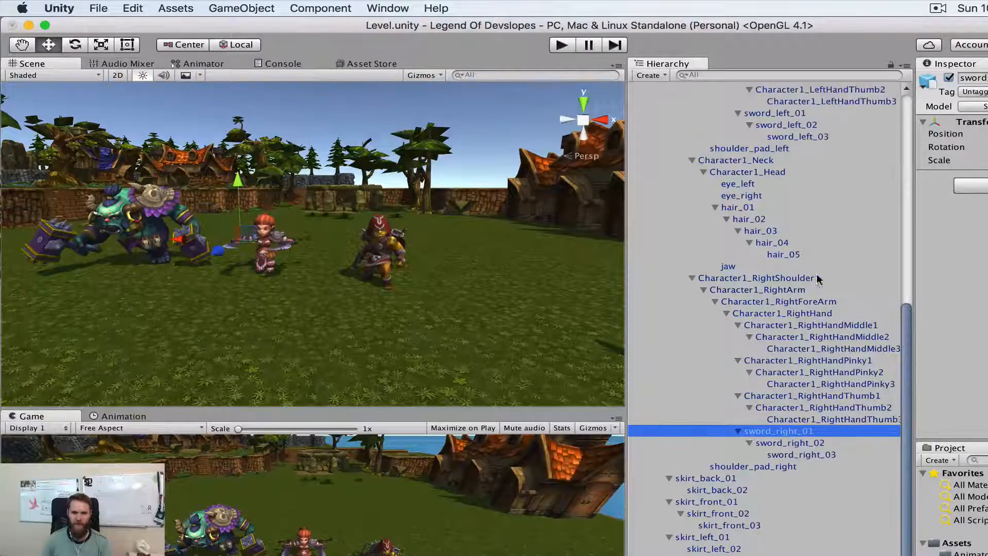
{"action": "left_click", "coordinate": [790, 117]}
{"action": "key", "text": "f"}
{"action": "left_click_drag", "start_coordinate": [455, 203], "coordinate": [425, 196], "text": "alt"}
{"action": "scroll", "coordinate": [331, 201], "scroll_direction": "up", "scroll_amount": 3}
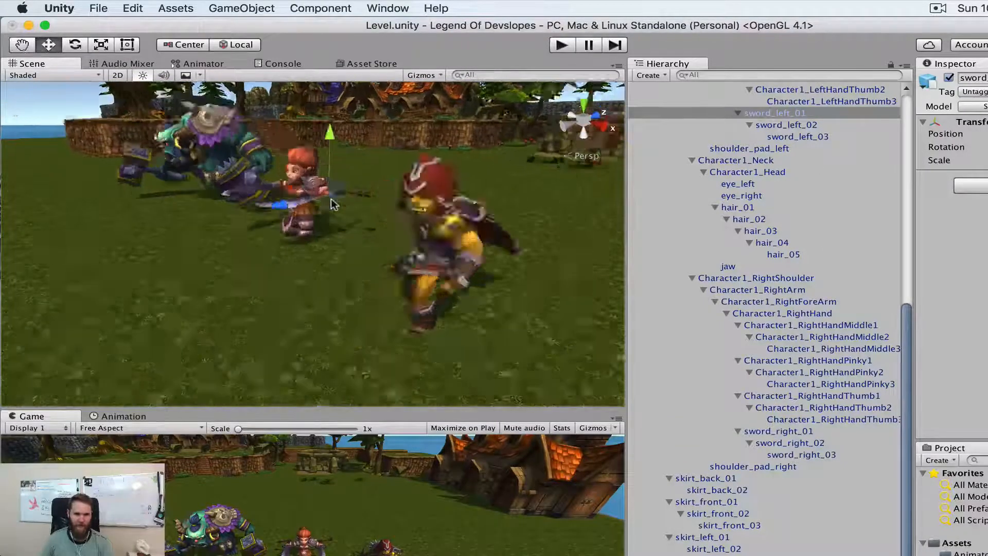
{"action": "scroll", "coordinate": [331, 200], "scroll_direction": "up", "scroll_amount": 4}
{"action": "middle_click_drag", "start_coordinate": [331, 199], "coordinate": [428, 248]}
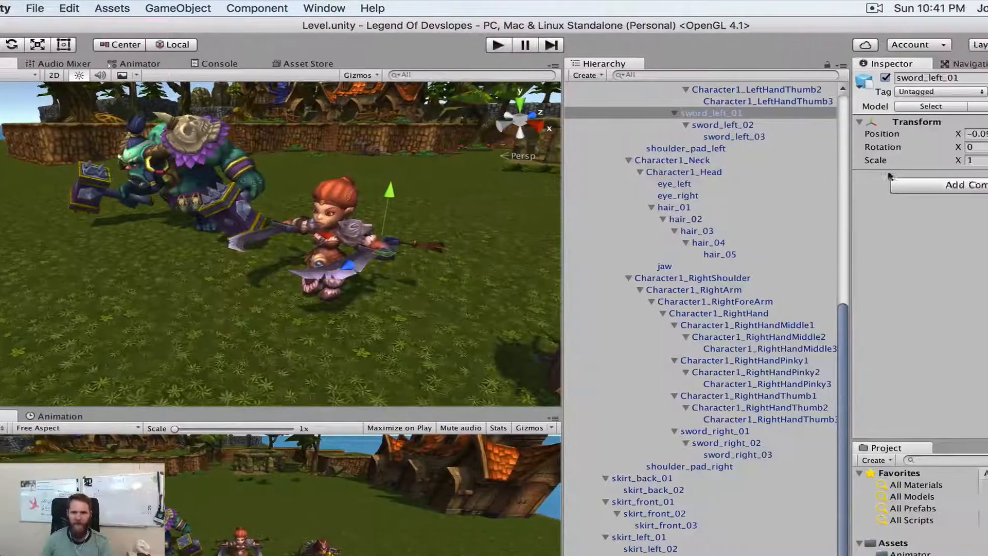
Step: Add a Box Collider to the sword_left_01 bone and set its X size to 0.3
{"action": "left_click", "coordinate": [984, 186]}
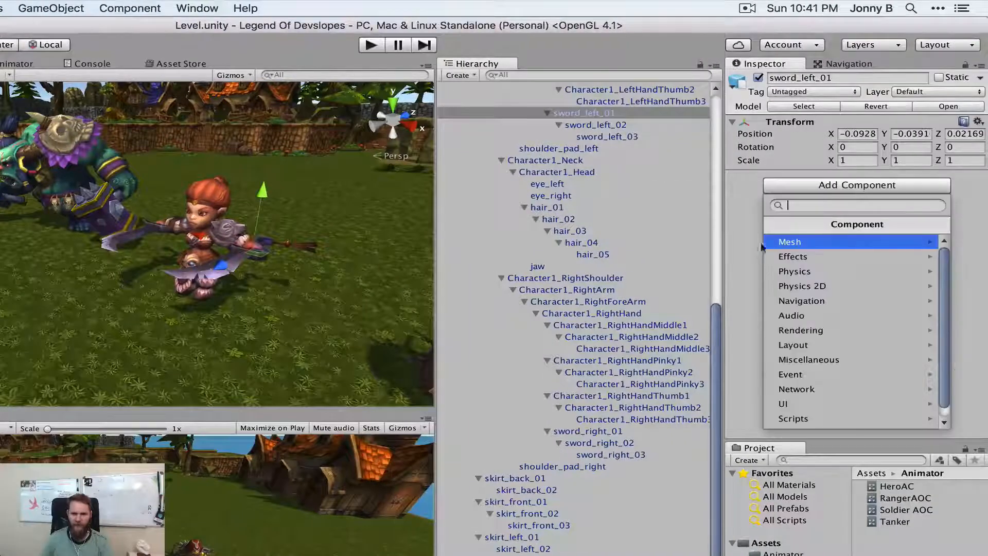
{"action": "left_click", "coordinate": [803, 271]}
{"action": "left_click", "coordinate": [806, 273]}
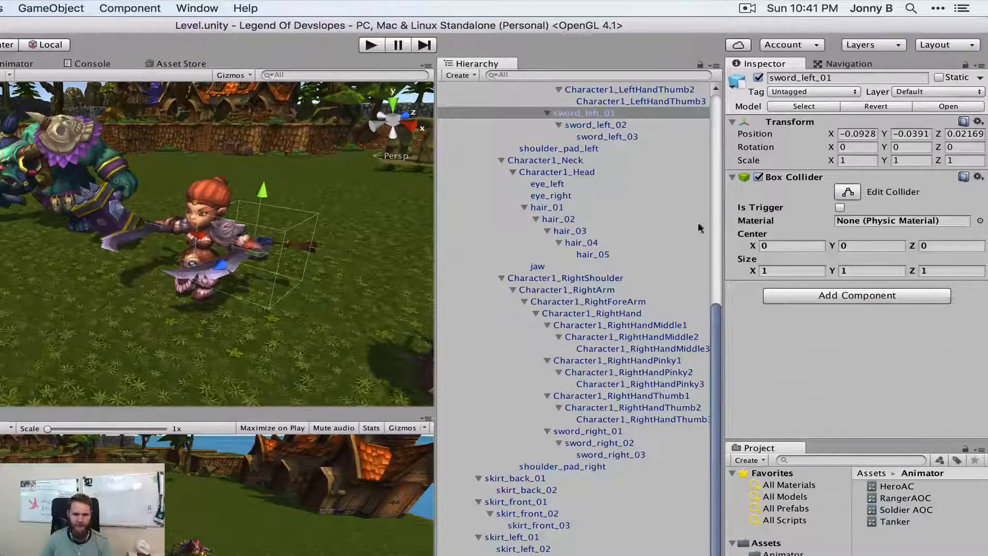
{"action": "left_click", "coordinate": [805, 272]}
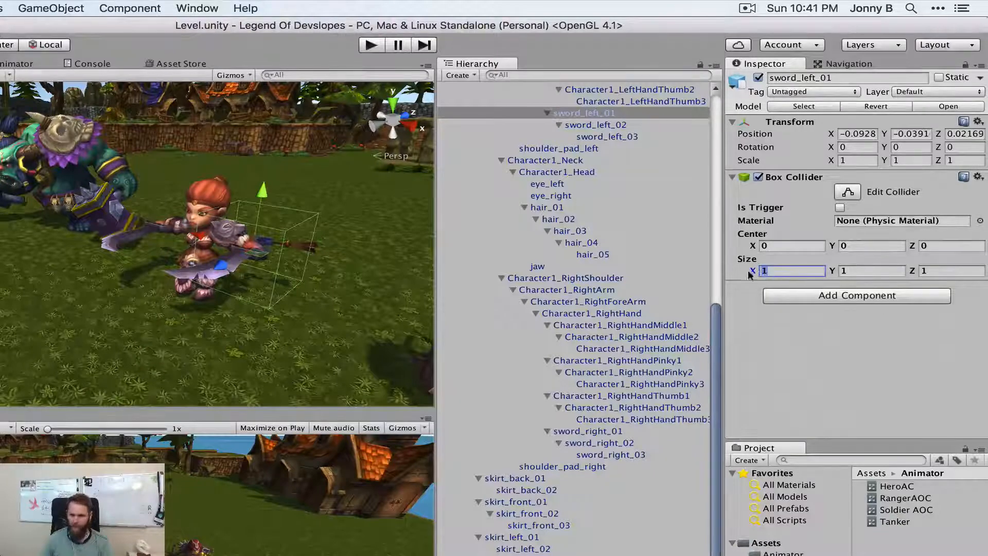
{"action": "type", "text": "0.3"}
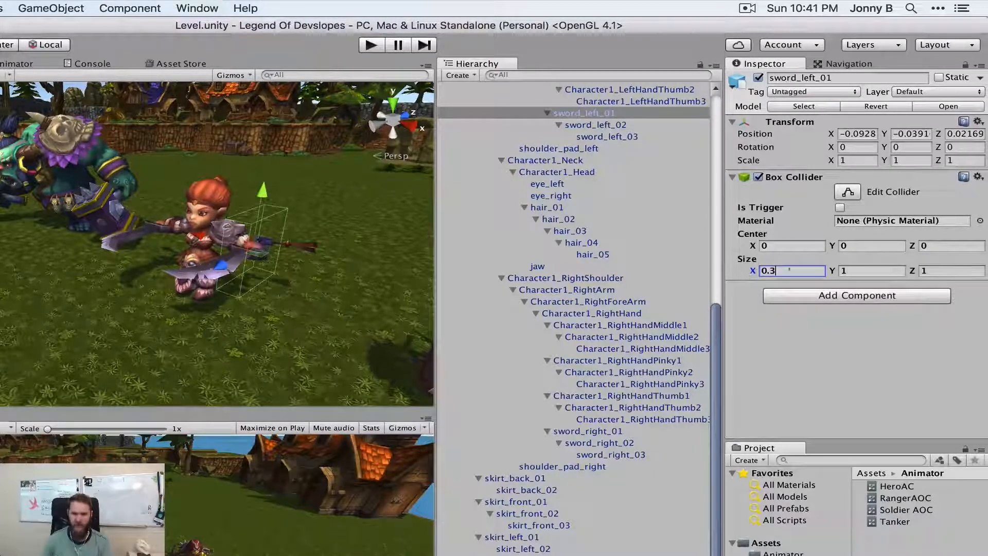
Step: Set the sword_left_01 Box Collider's Y size to 0.3 and its Z center to 1
{"action": "key", "text": "Tab"}
{"action": "type", "text": "0.3"}
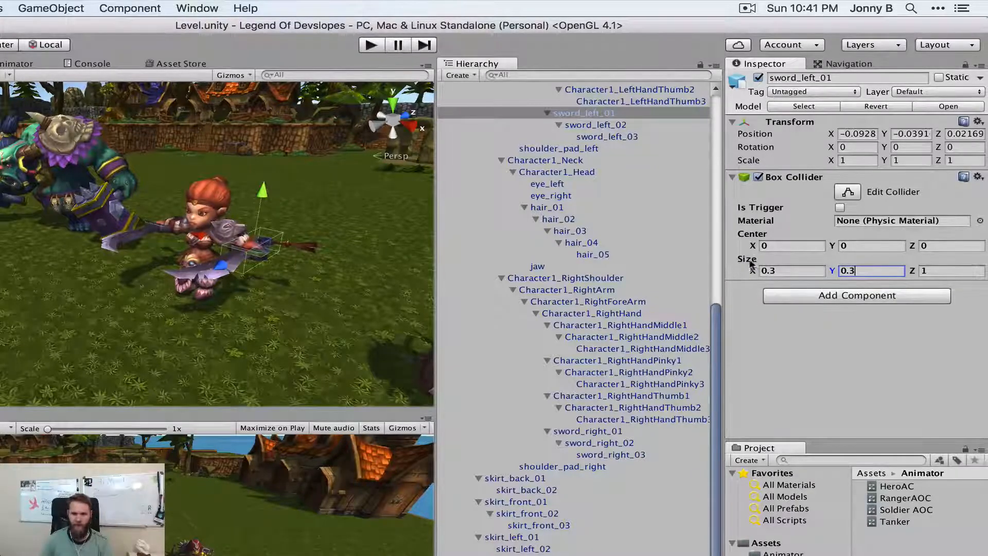
{"action": "left_click", "coordinate": [929, 243]}
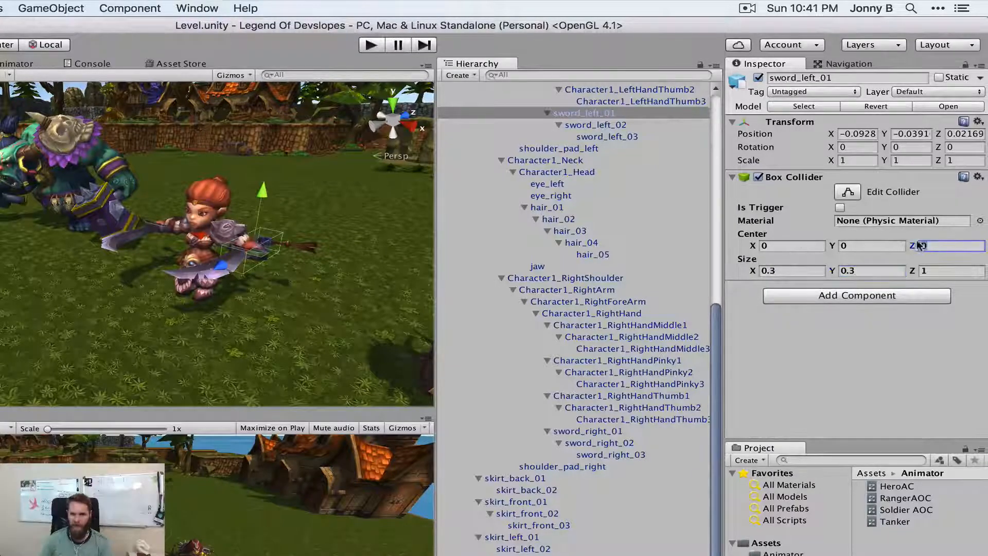
{"action": "type", "text": "1"}
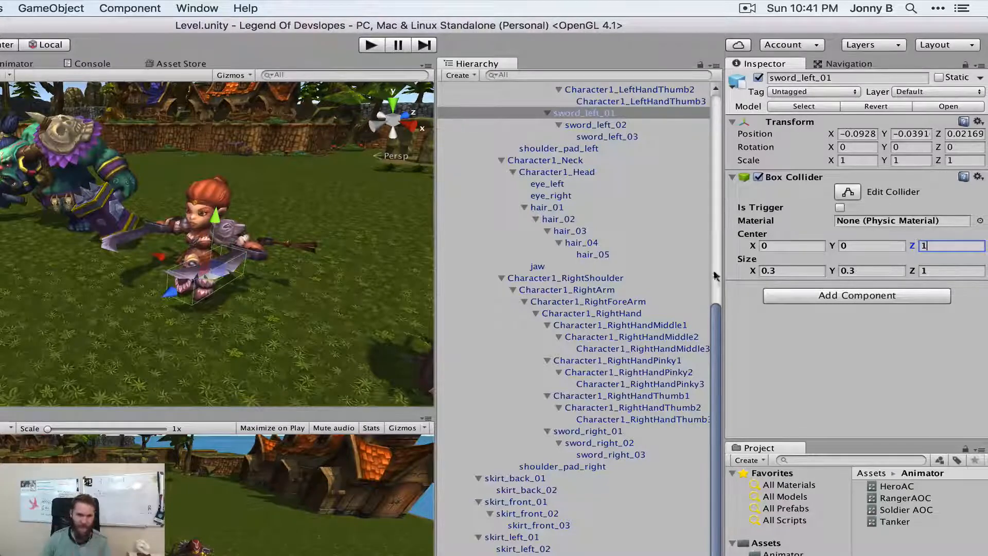
Step: Check the collider's fit around the Hero's left sword from above and copy the Box Collider component
{"action": "left_click_drag", "start_coordinate": [48, 277], "coordinate": [84, 255], "text": "alt"}
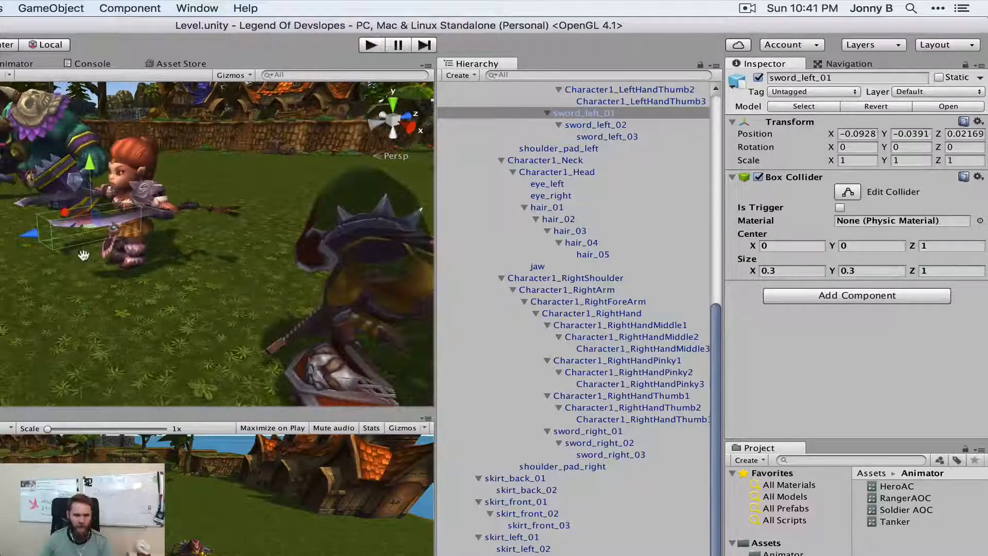
{"action": "right_click_drag", "start_coordinate": [76, 279], "coordinate": [56, 208]}
{"action": "scroll", "coordinate": [60, 240], "scroll_direction": "up", "scroll_amount": 5}
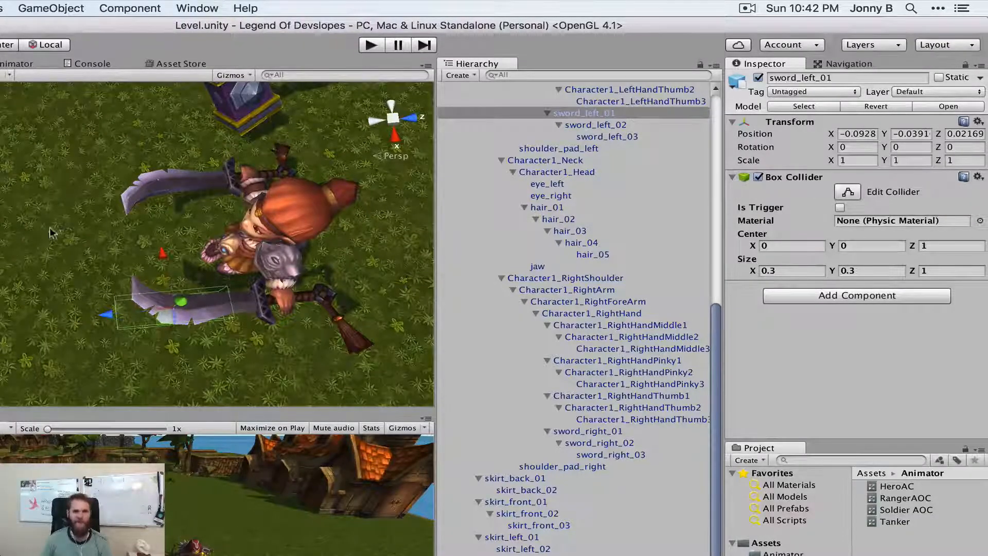
{"action": "right_click_drag", "start_coordinate": [73, 238], "coordinate": [221, 226]}
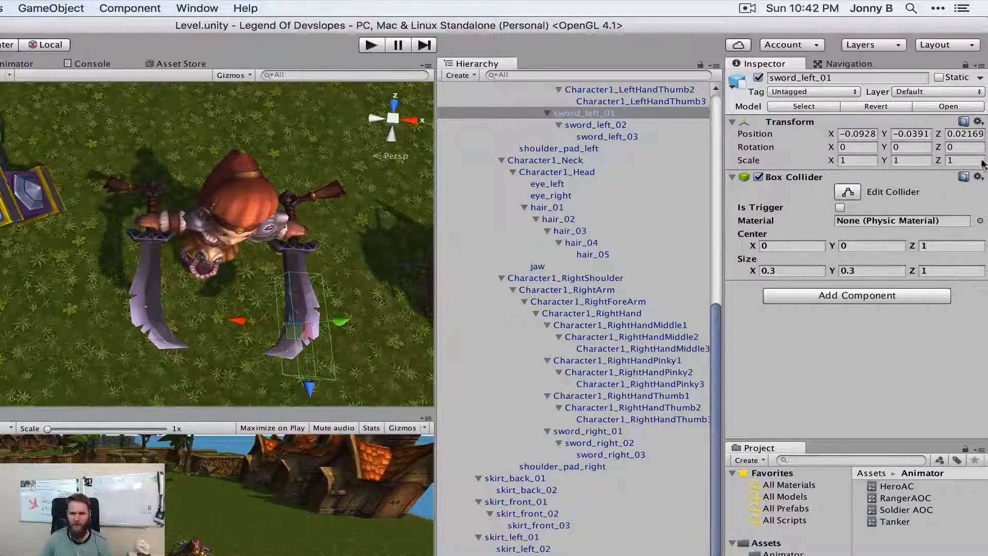
{"action": "left_click", "coordinate": [978, 177]}
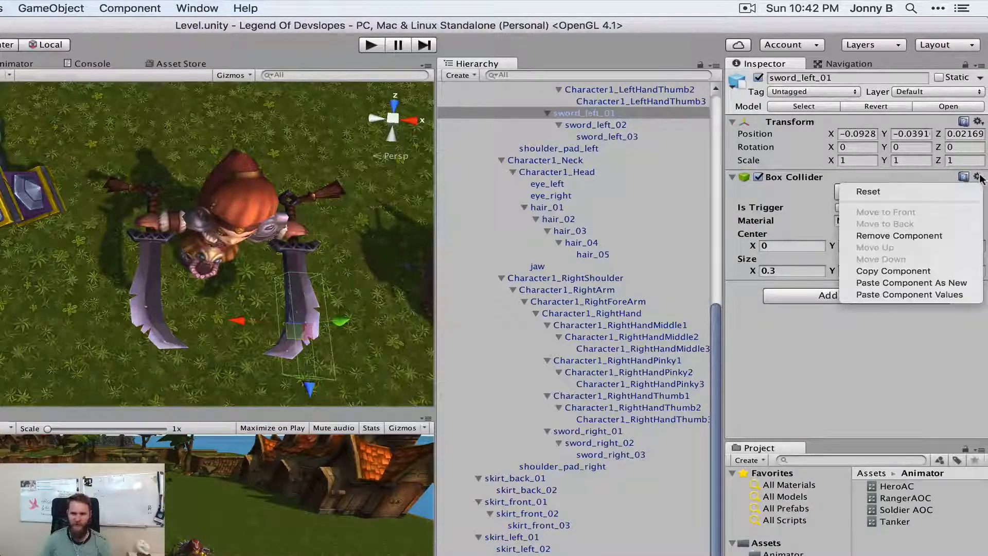
{"action": "left_click", "coordinate": [900, 270]}
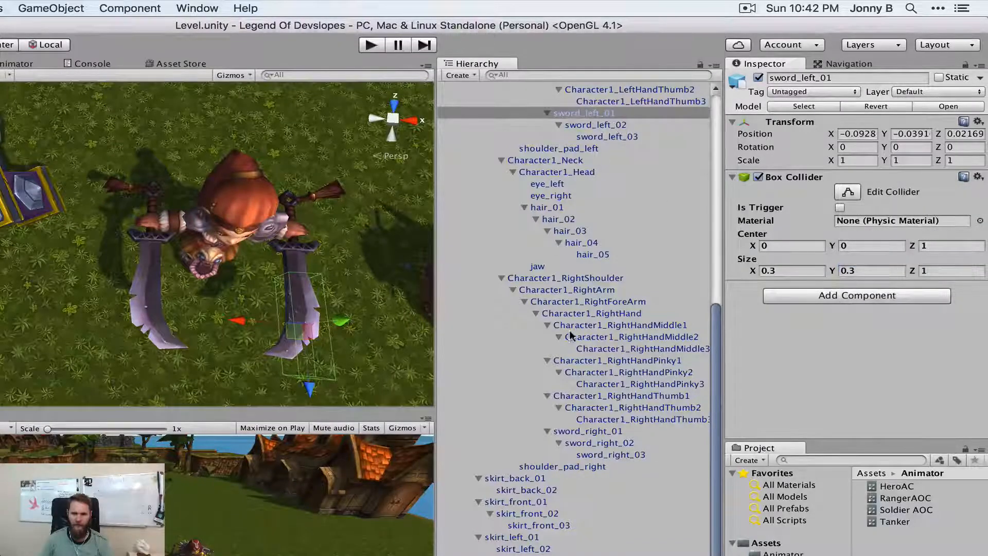
Step: Add a Box Collider to the sword_right_01 bone and paste the copied component values onto it
{"action": "left_click", "coordinate": [583, 432]}
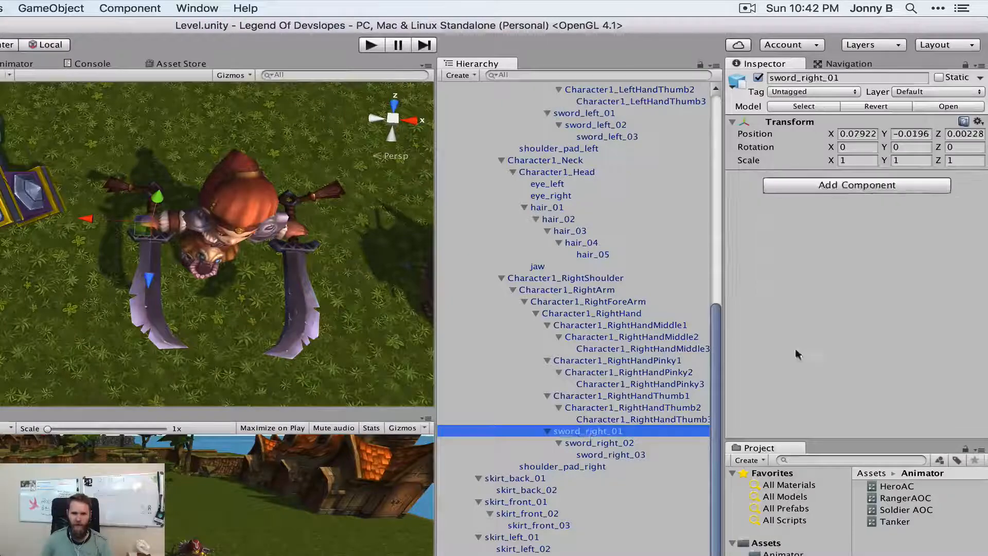
{"action": "left_click", "coordinate": [889, 184]}
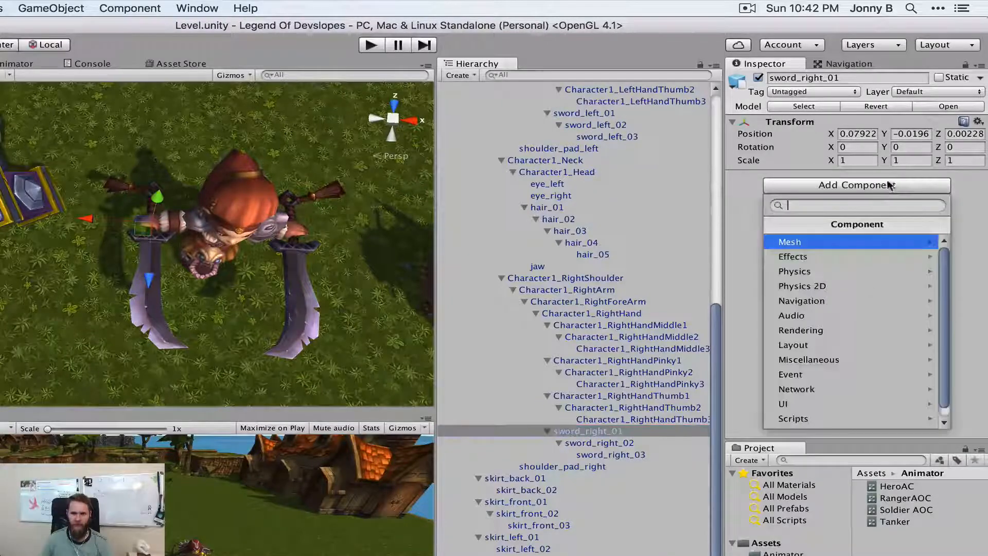
{"action": "left_click", "coordinate": [803, 271]}
{"action": "left_click", "coordinate": [804, 275]}
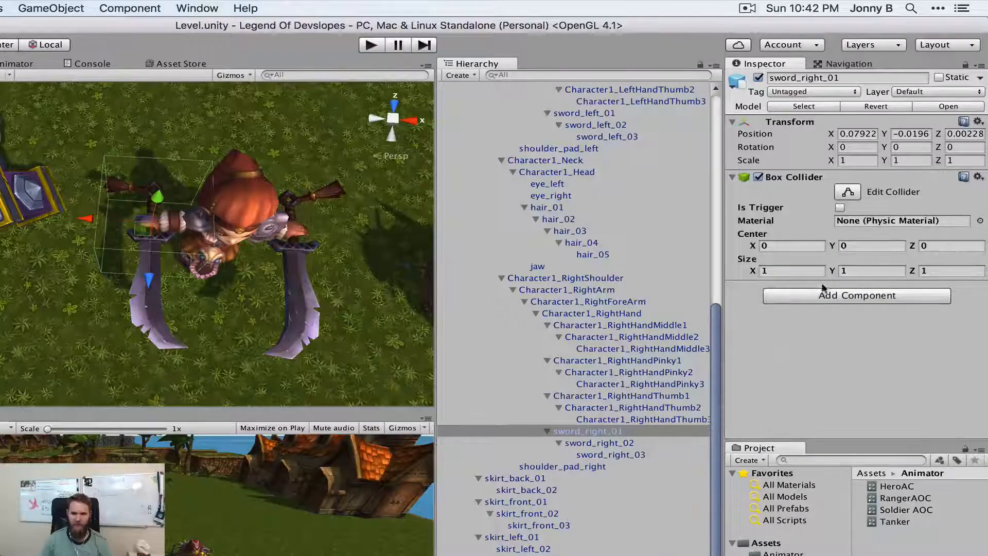
{"action": "left_click", "coordinate": [977, 177]}
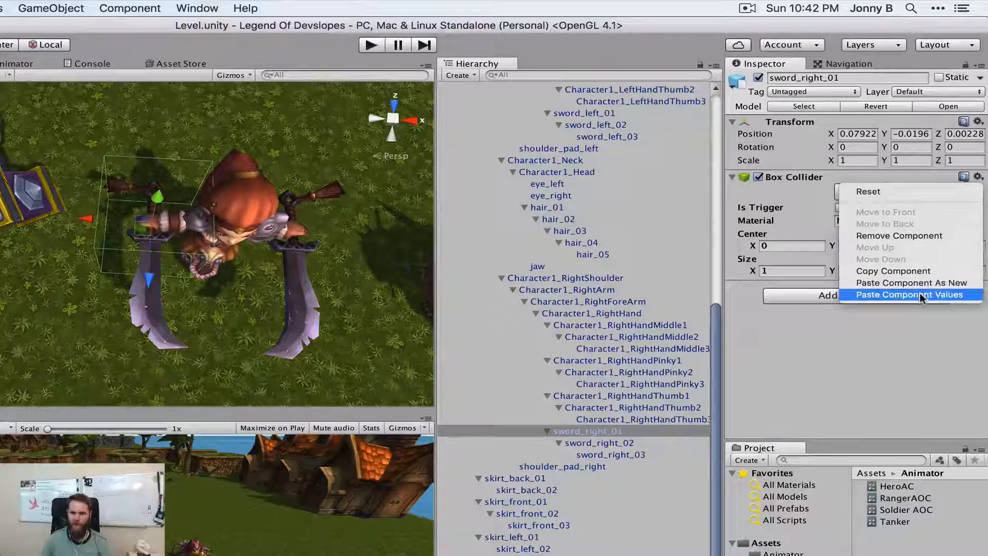
{"action": "left_click", "coordinate": [909, 295]}
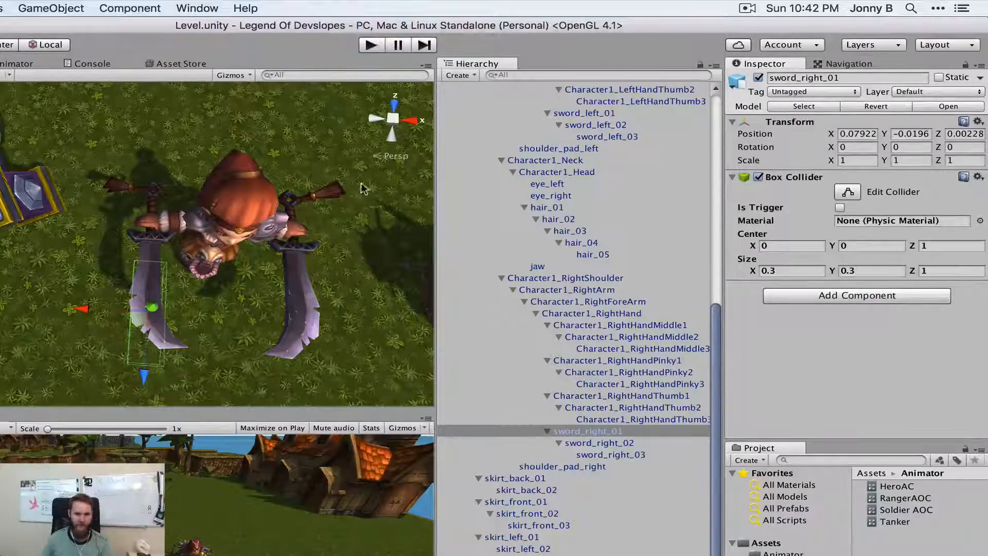
Step: Play the scene to check the characters with their new colliders
{"action": "scroll", "coordinate": [227, 247], "scroll_direction": "down", "scroll_amount": 5}
{"action": "left_click", "coordinate": [371, 45]}
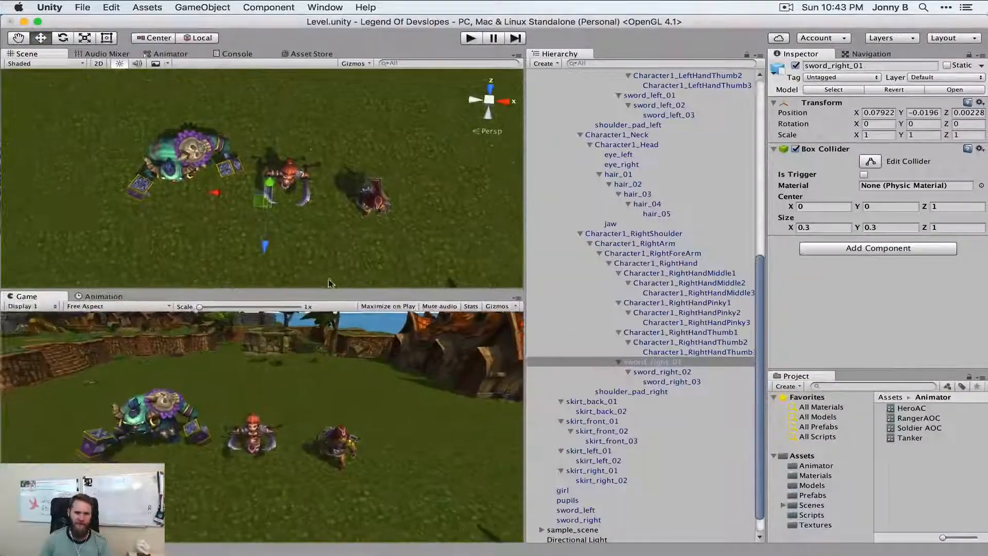
Step: Enlarge the Game view slightly and collapse the Hero in the scene hierarchy
{"action": "left_click_drag", "start_coordinate": [330, 273], "coordinate": [365, 276]}
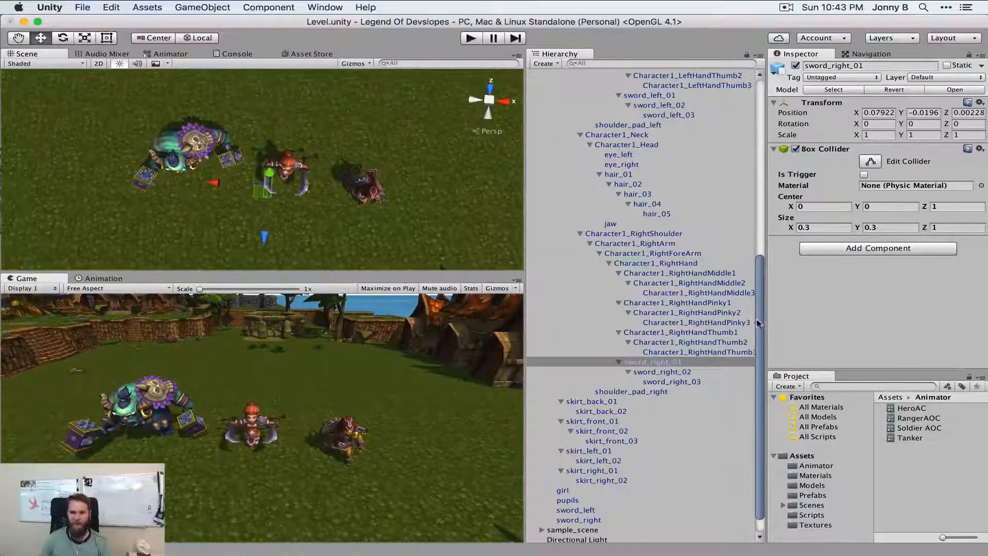
{"action": "scroll", "coordinate": [603, 165], "scroll_direction": "up", "scroll_amount": 10}
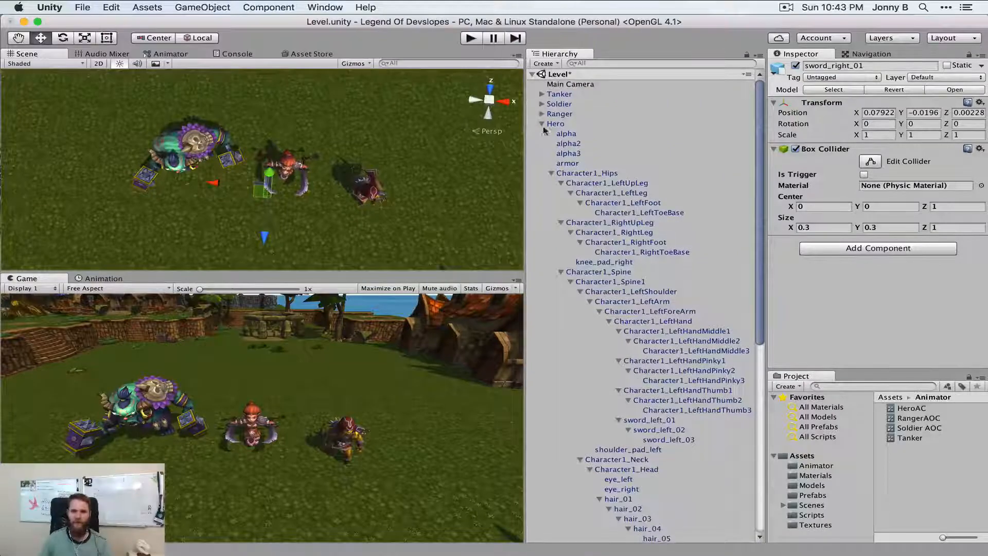
{"action": "left_click", "coordinate": [542, 124]}
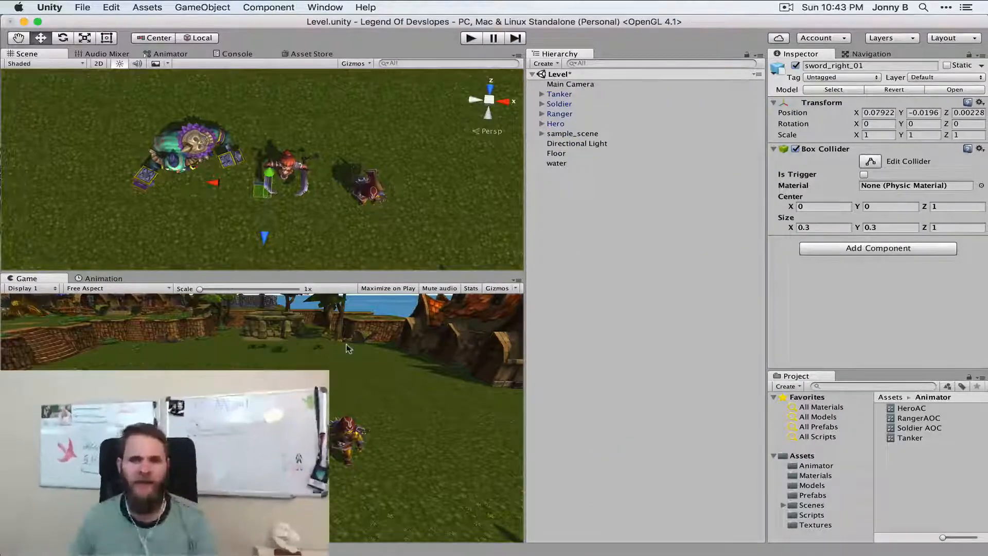